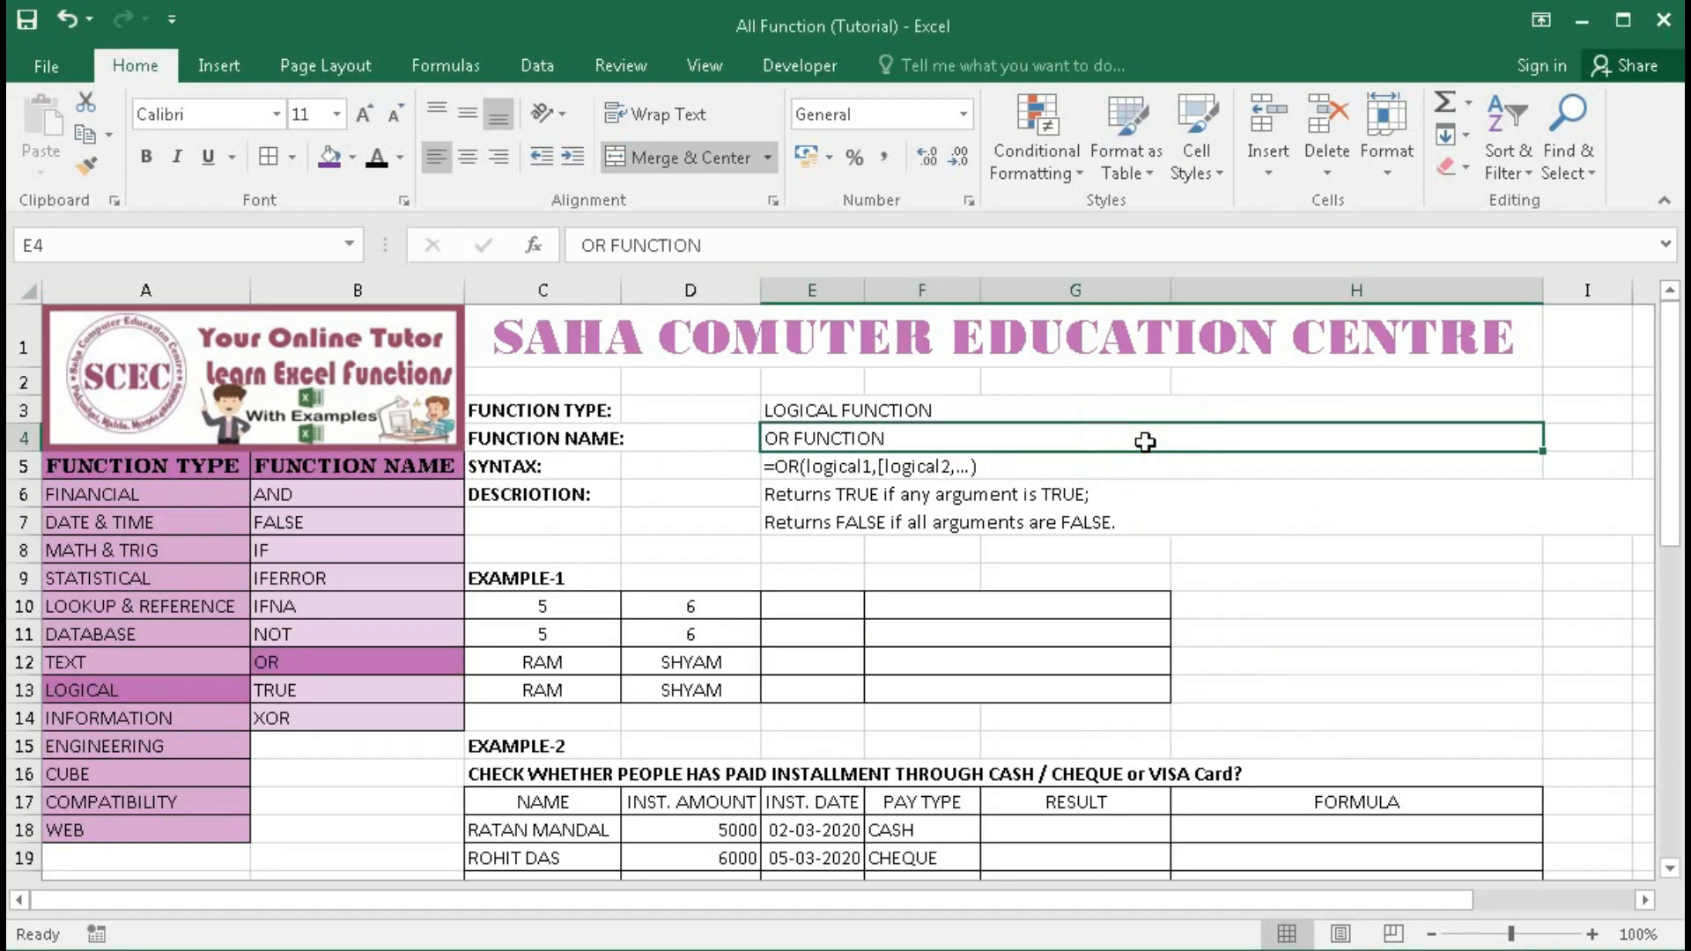
- Enter the formula =OR(C10=5,D10=6) in cell E10 of Example-1
{"action": "left_click", "coordinate": [1107, 414]}
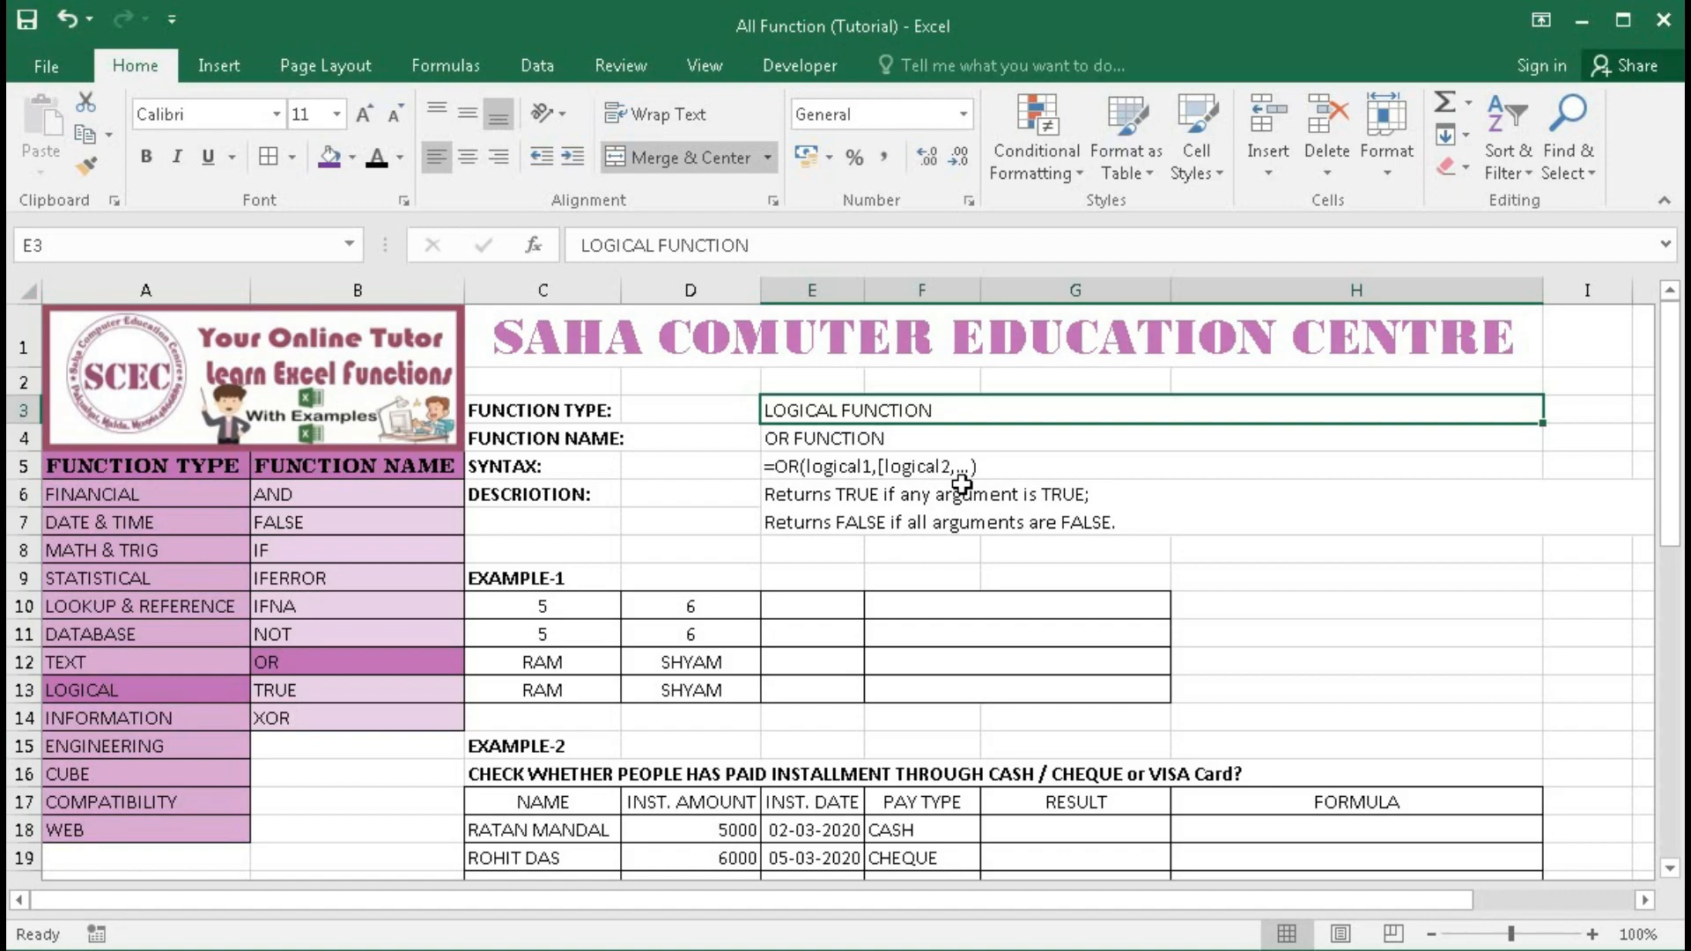
{"action": "left_click", "coordinate": [528, 611]}
{"action": "left_click_drag", "start_coordinate": [528, 610], "coordinate": [679, 608]}
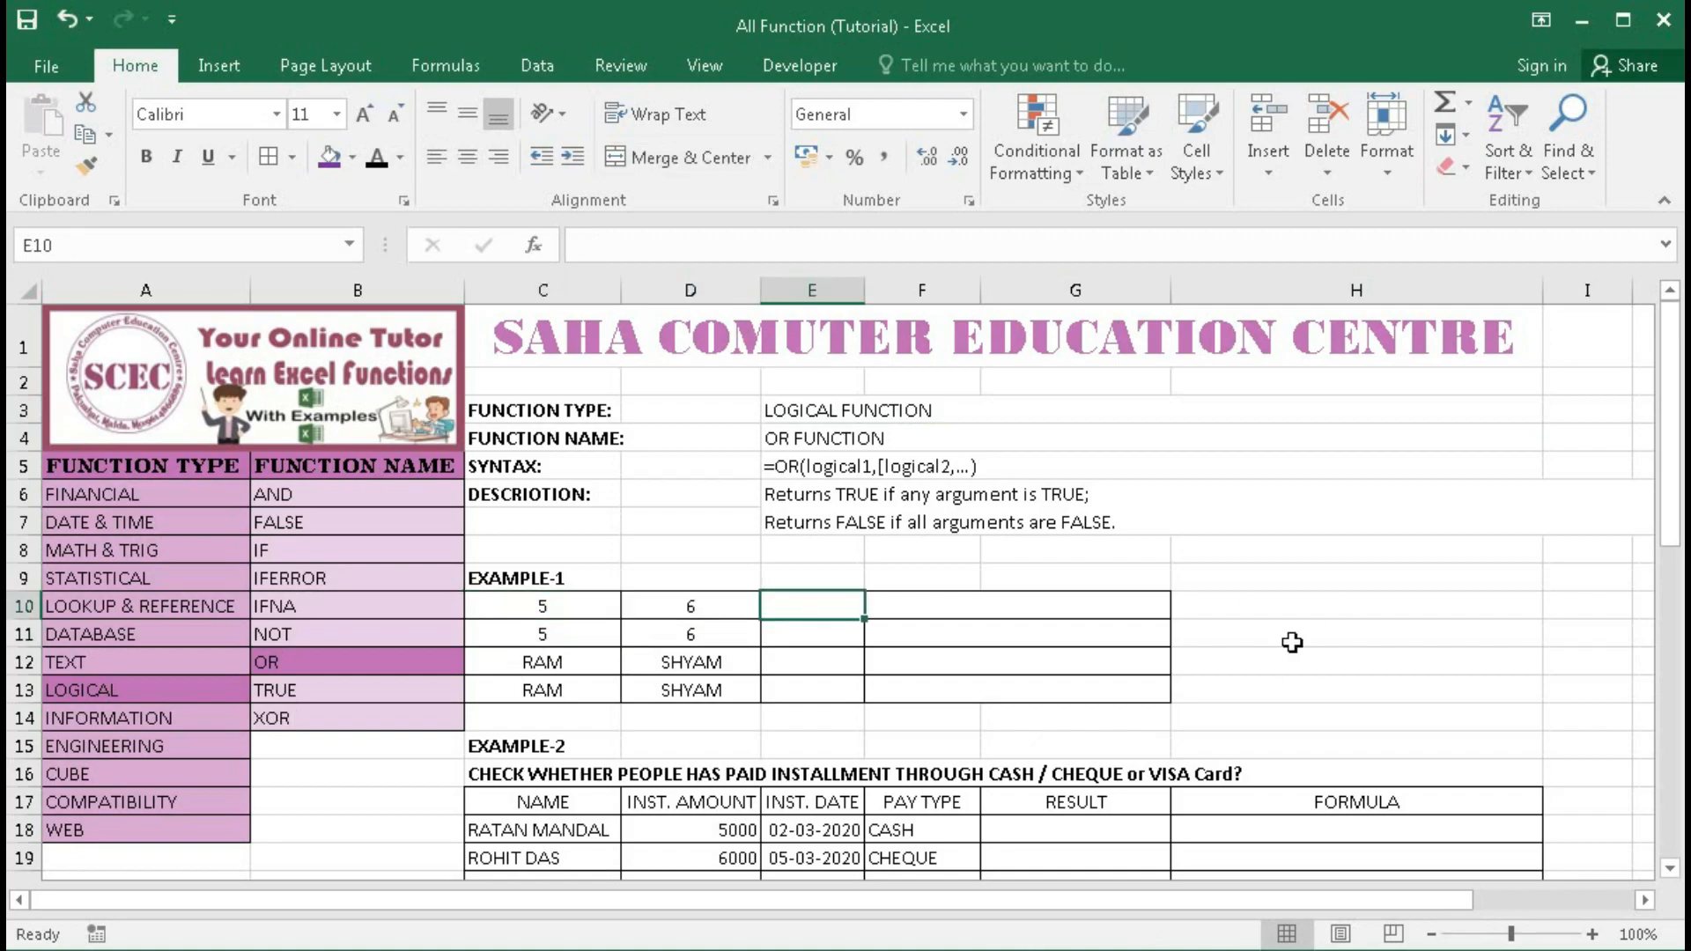
{"action": "type", "text": "="}
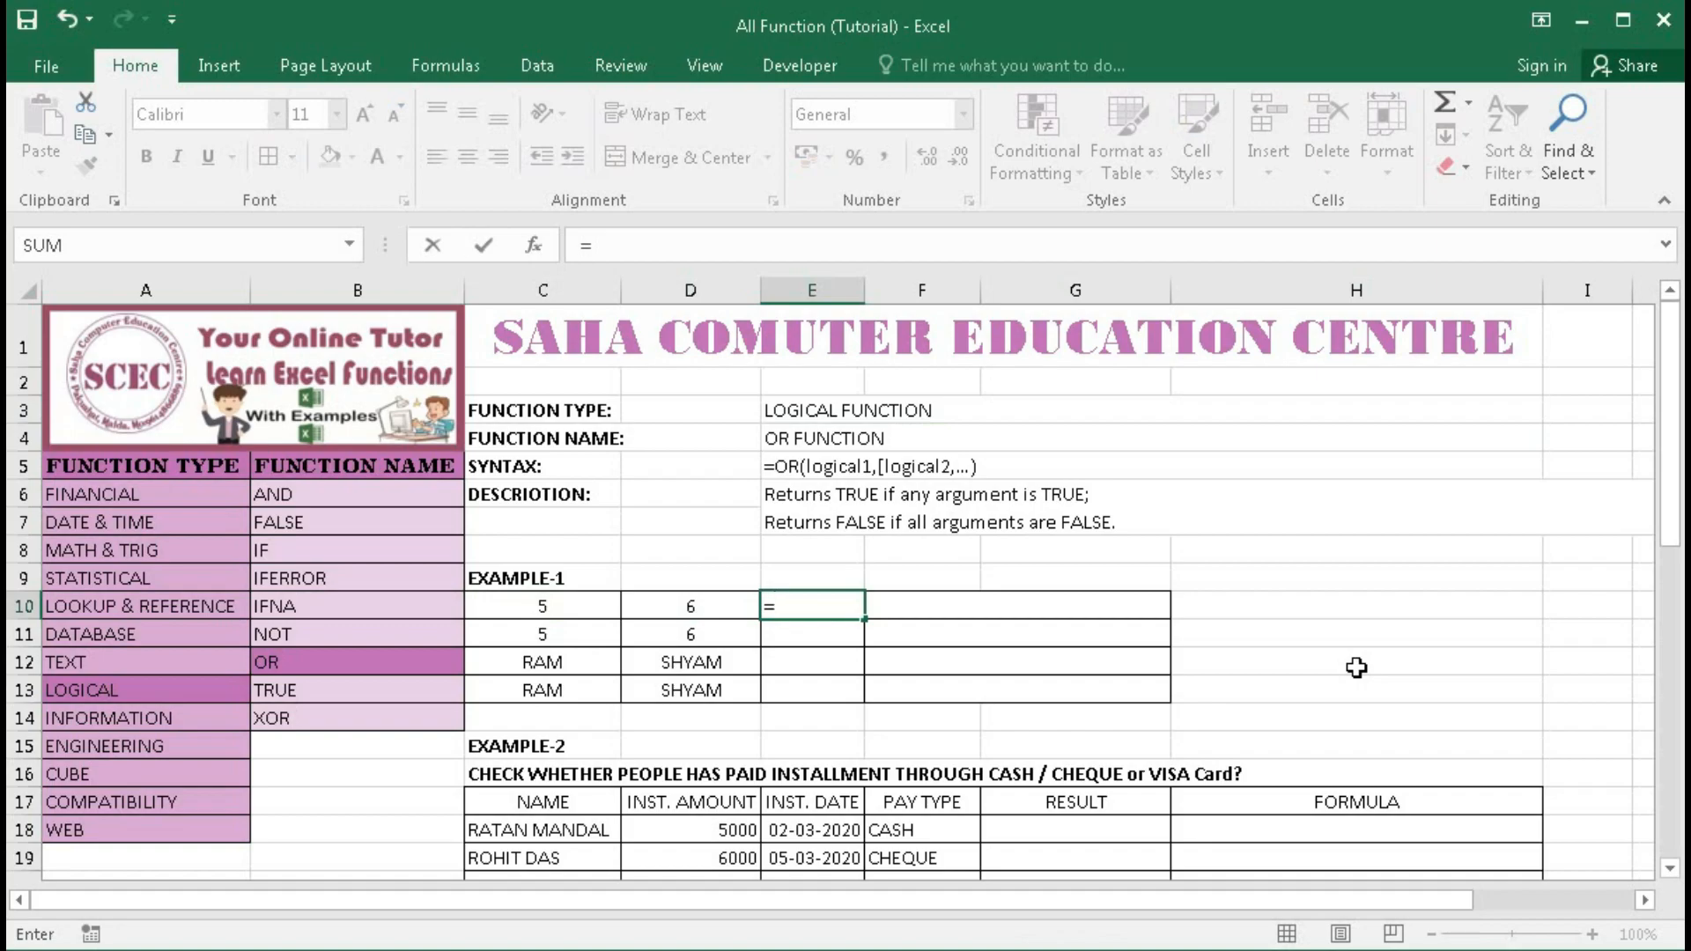
{"action": "type", "text": "OR("}
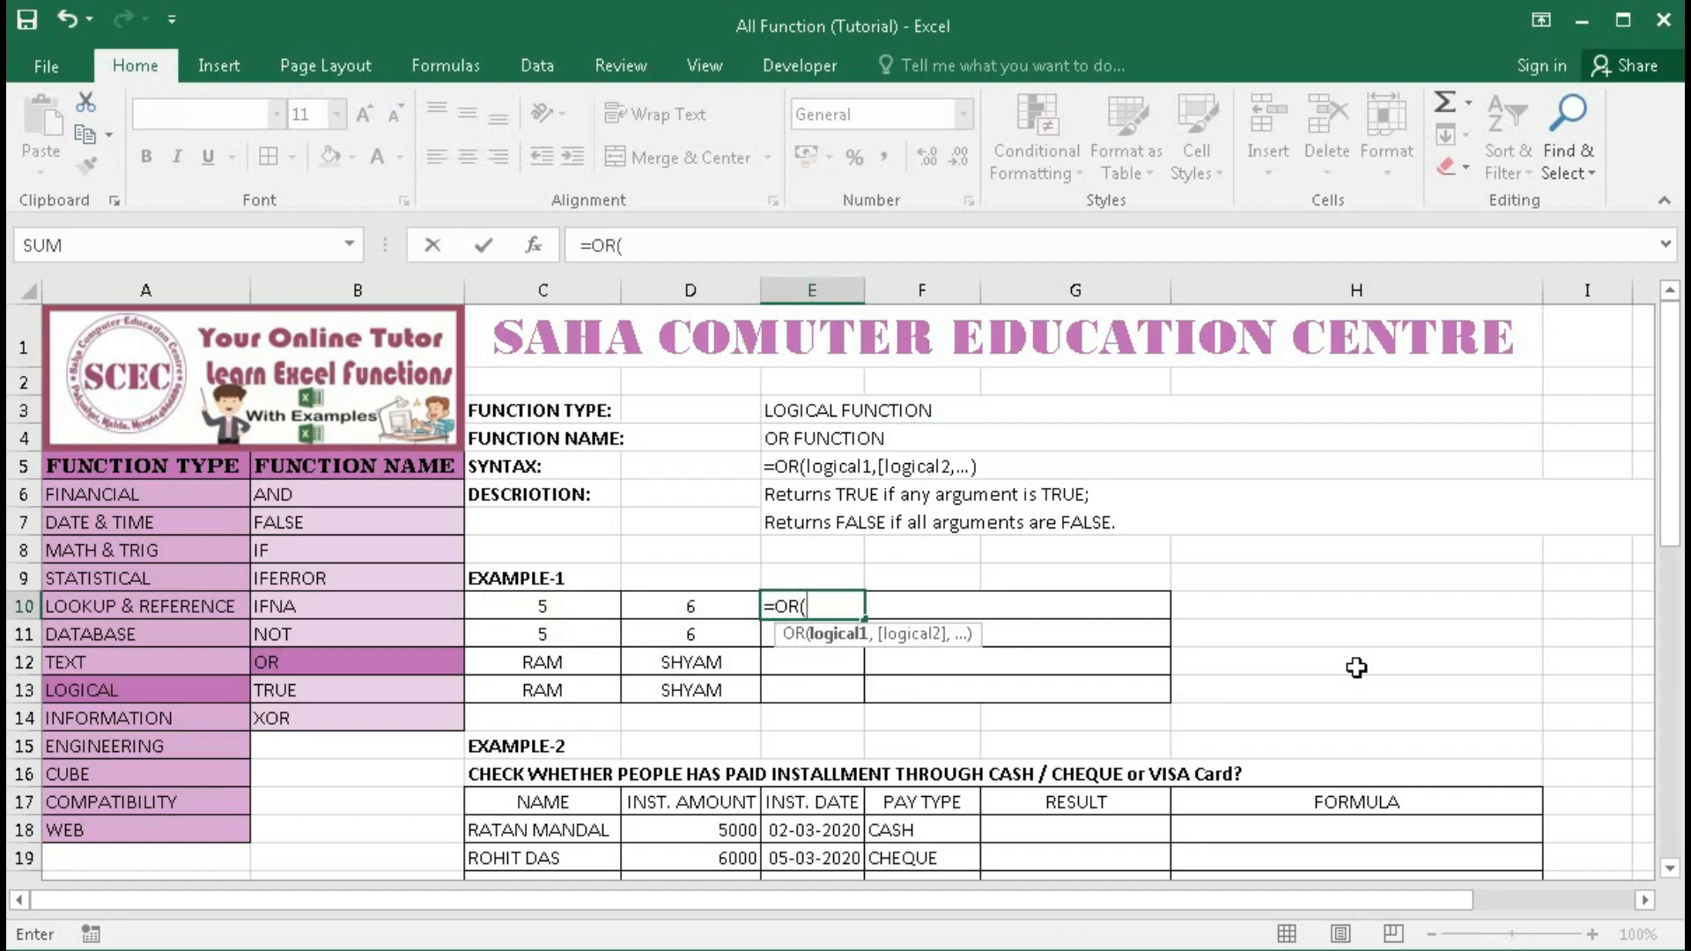
{"action": "left_click", "coordinate": [543, 608]}
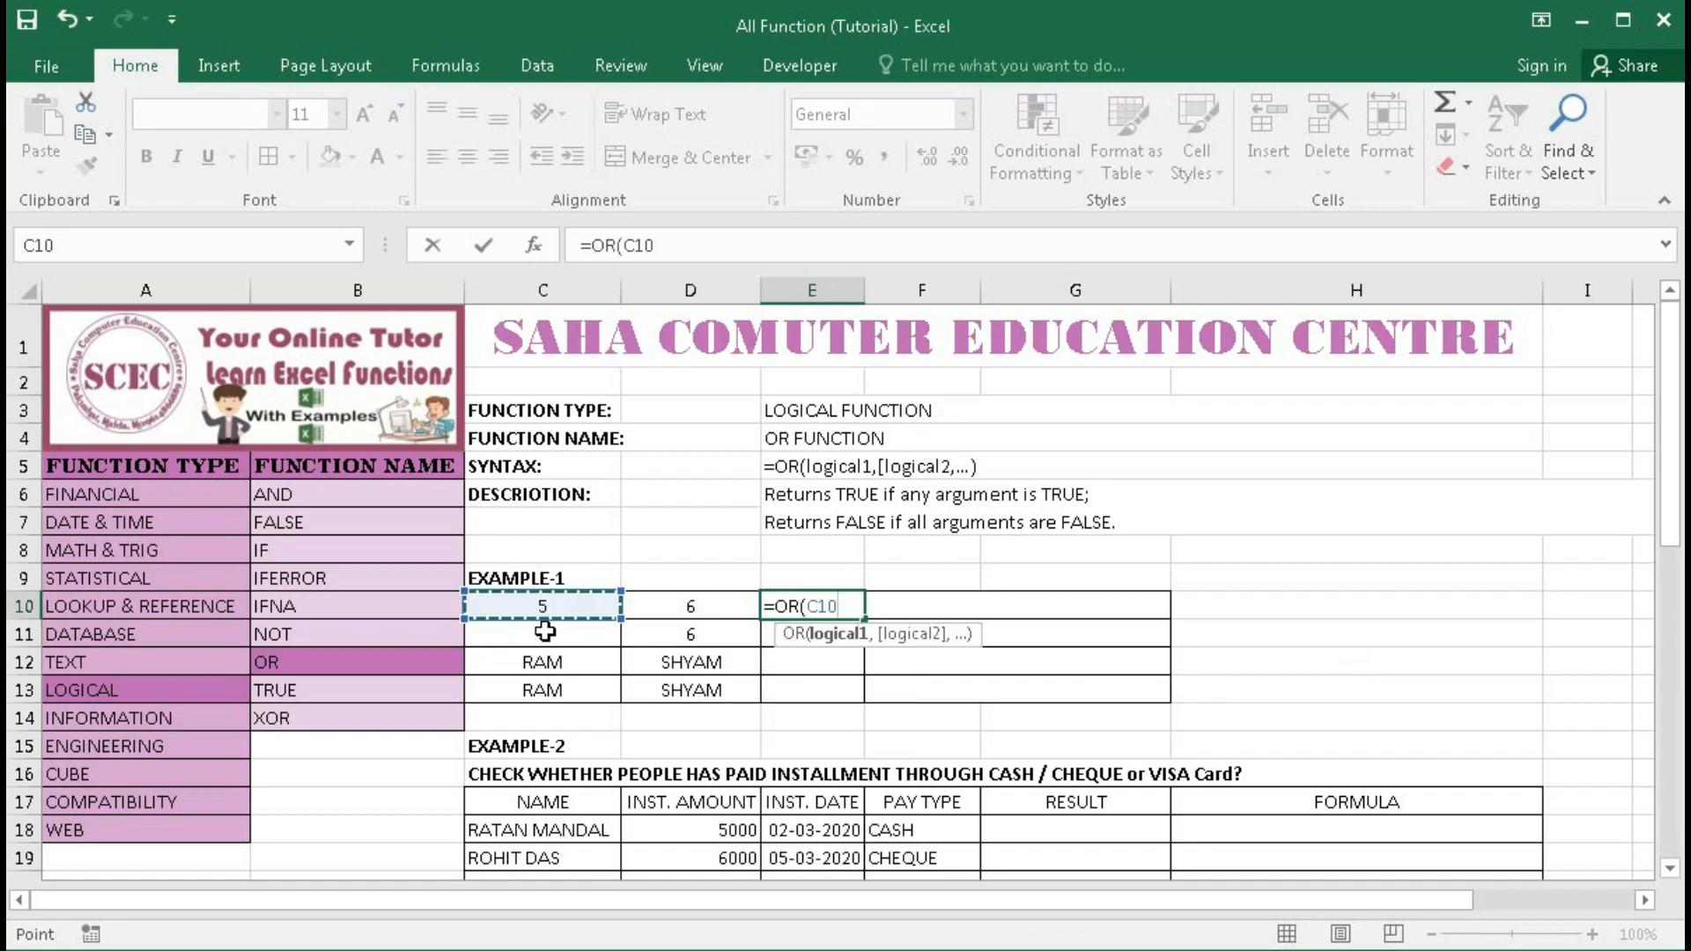
{"action": "type", "text": "=5"}
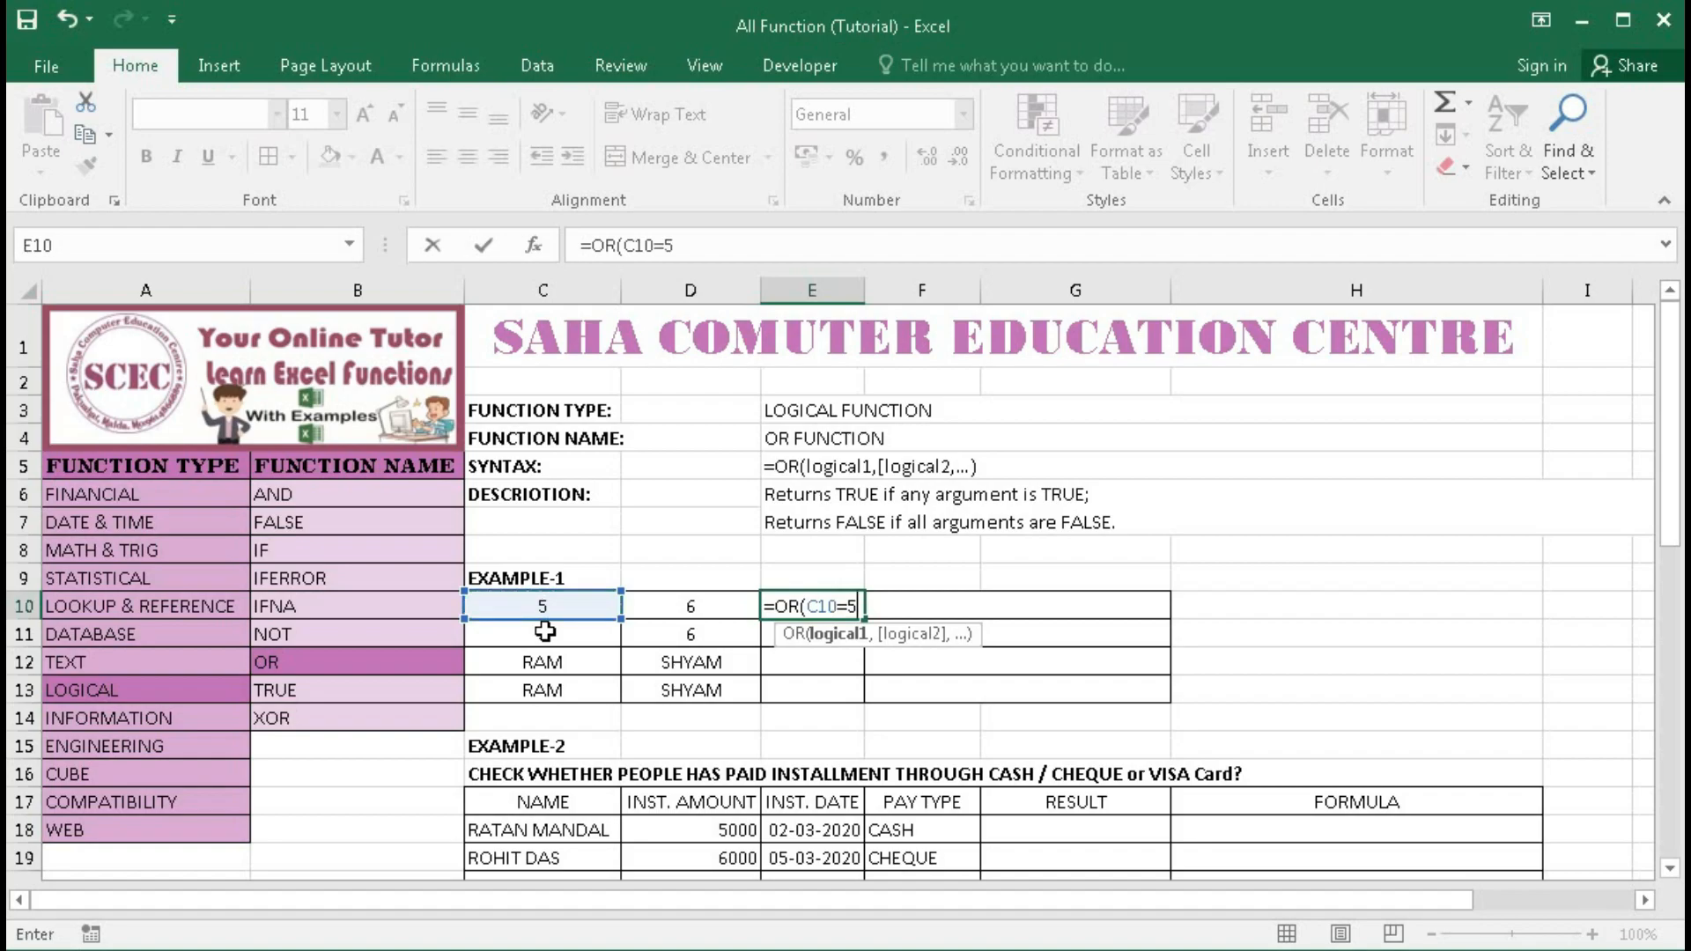
{"action": "type", "text": ","}
{"action": "left_click", "coordinate": [667, 607]}
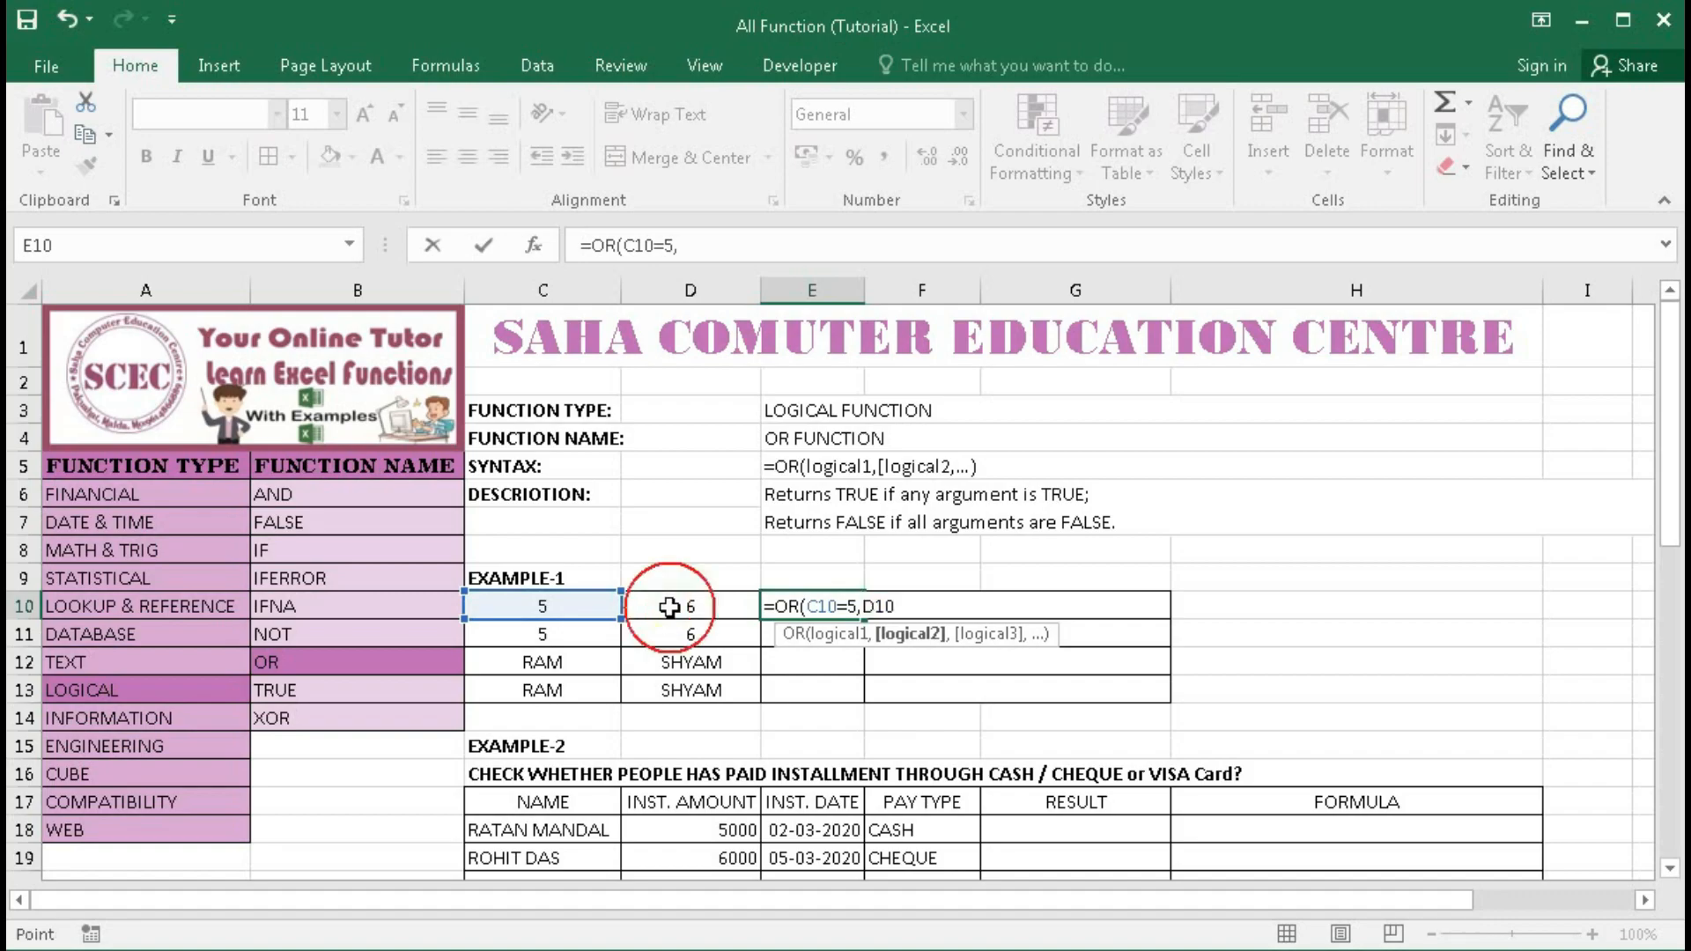
{"action": "type", "text": "="}
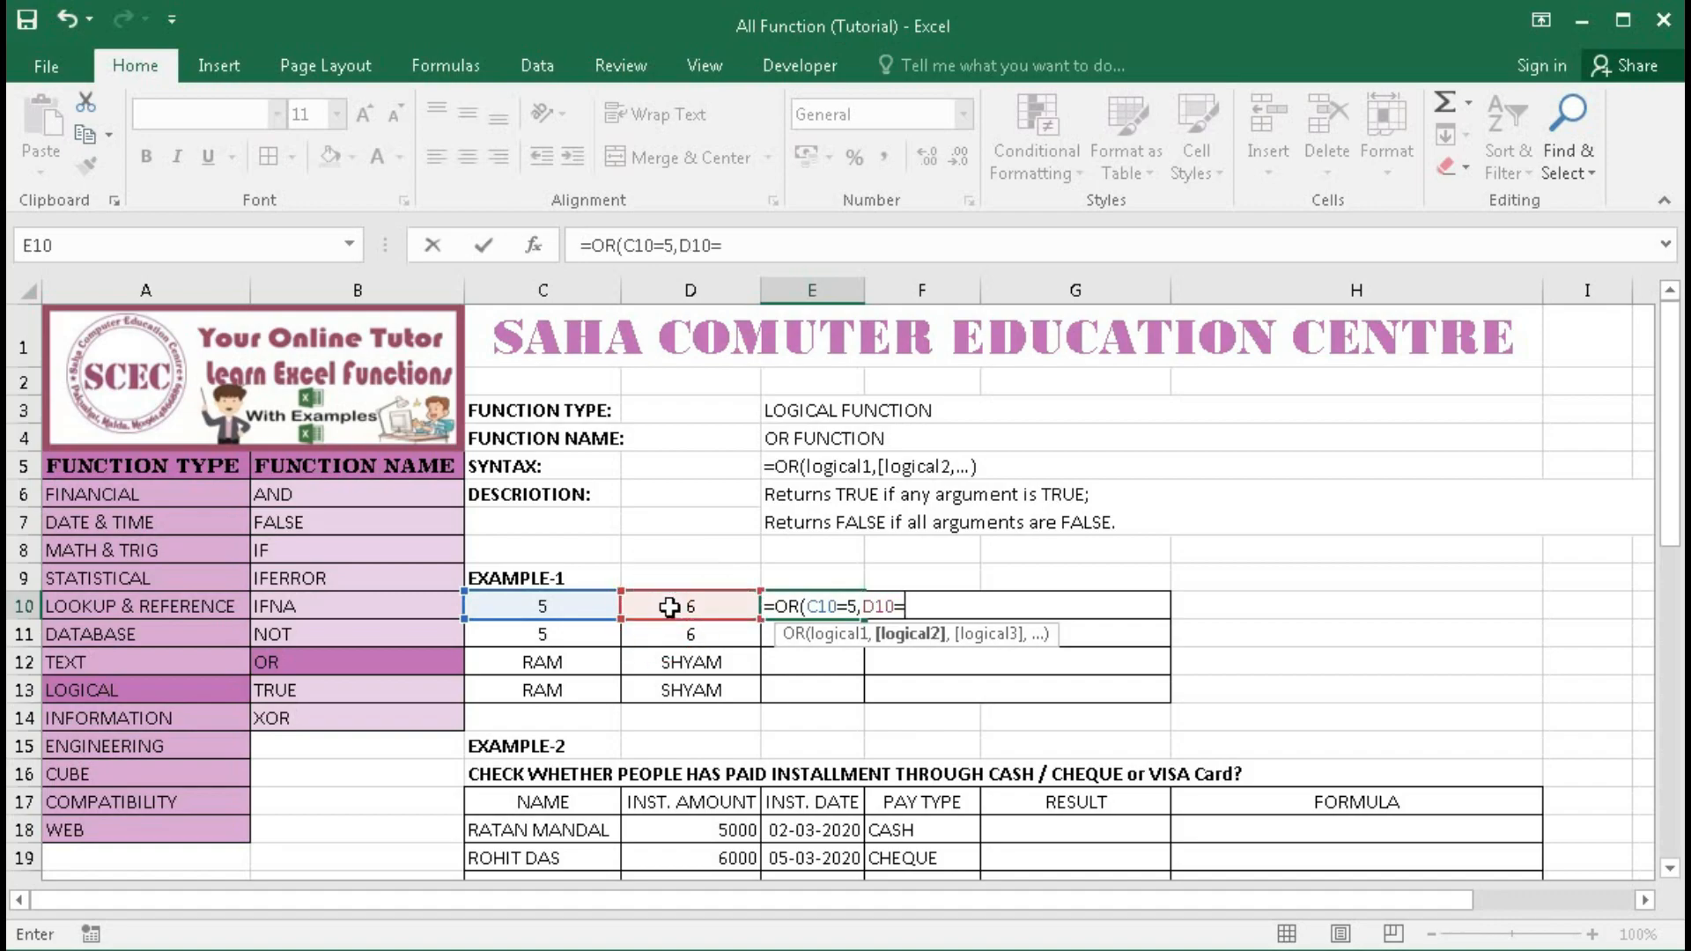
{"action": "type", "text": "6)"}
{"action": "key", "text": "Return"}
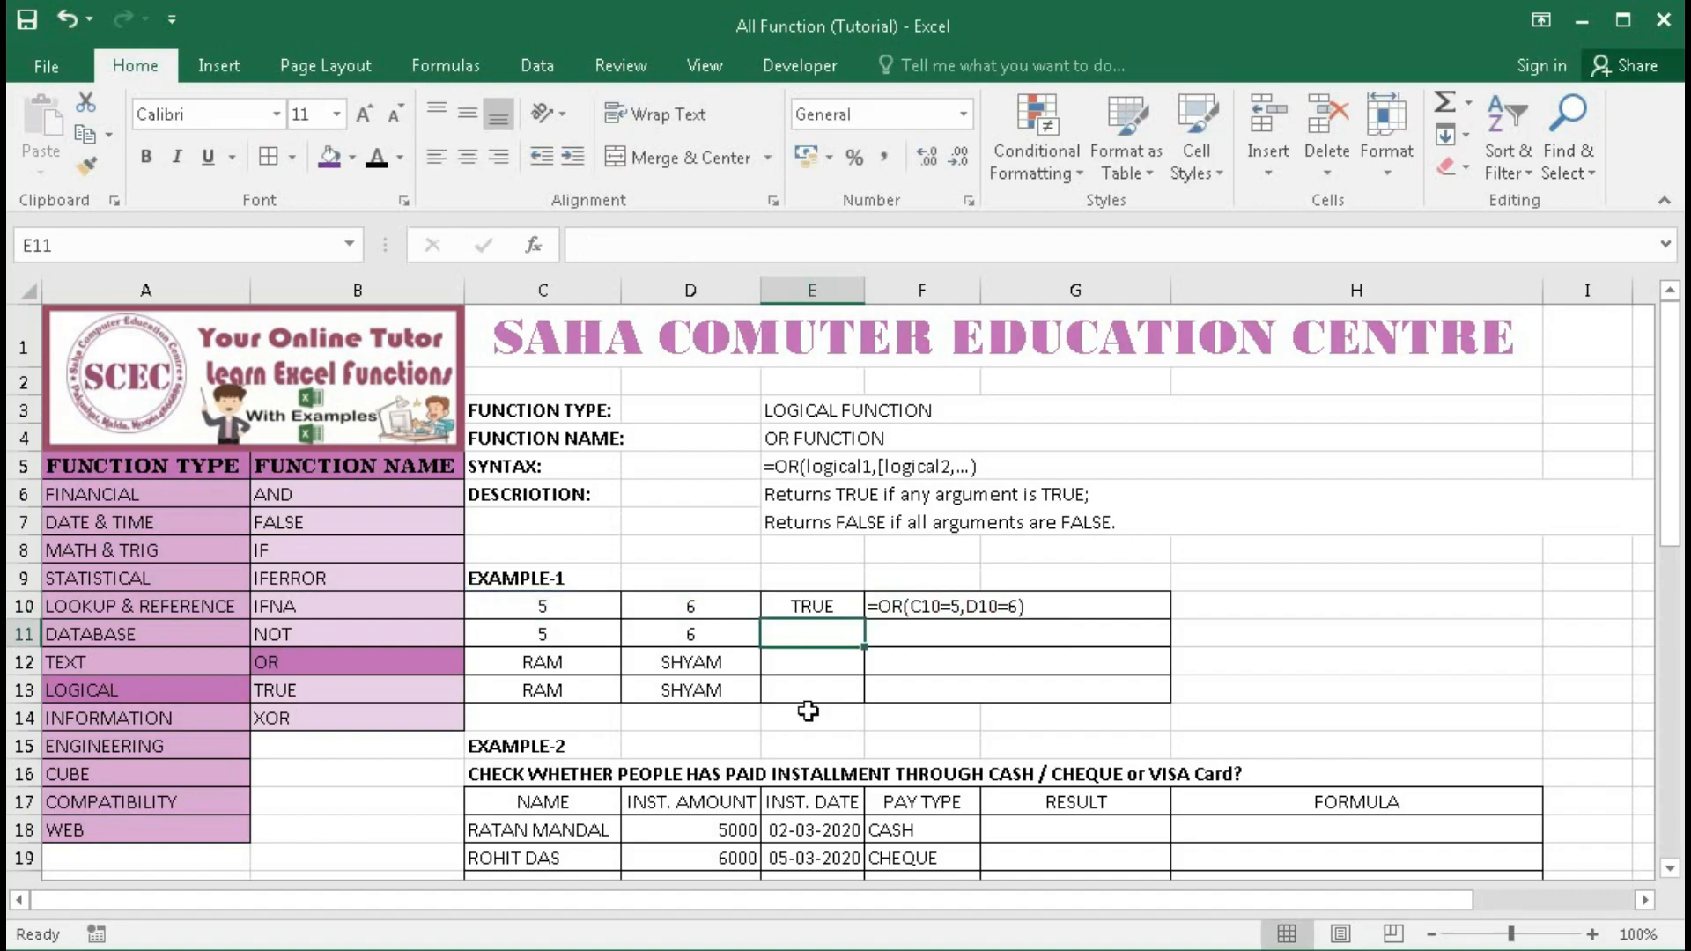
{"action": "left_click", "coordinate": [814, 608]}
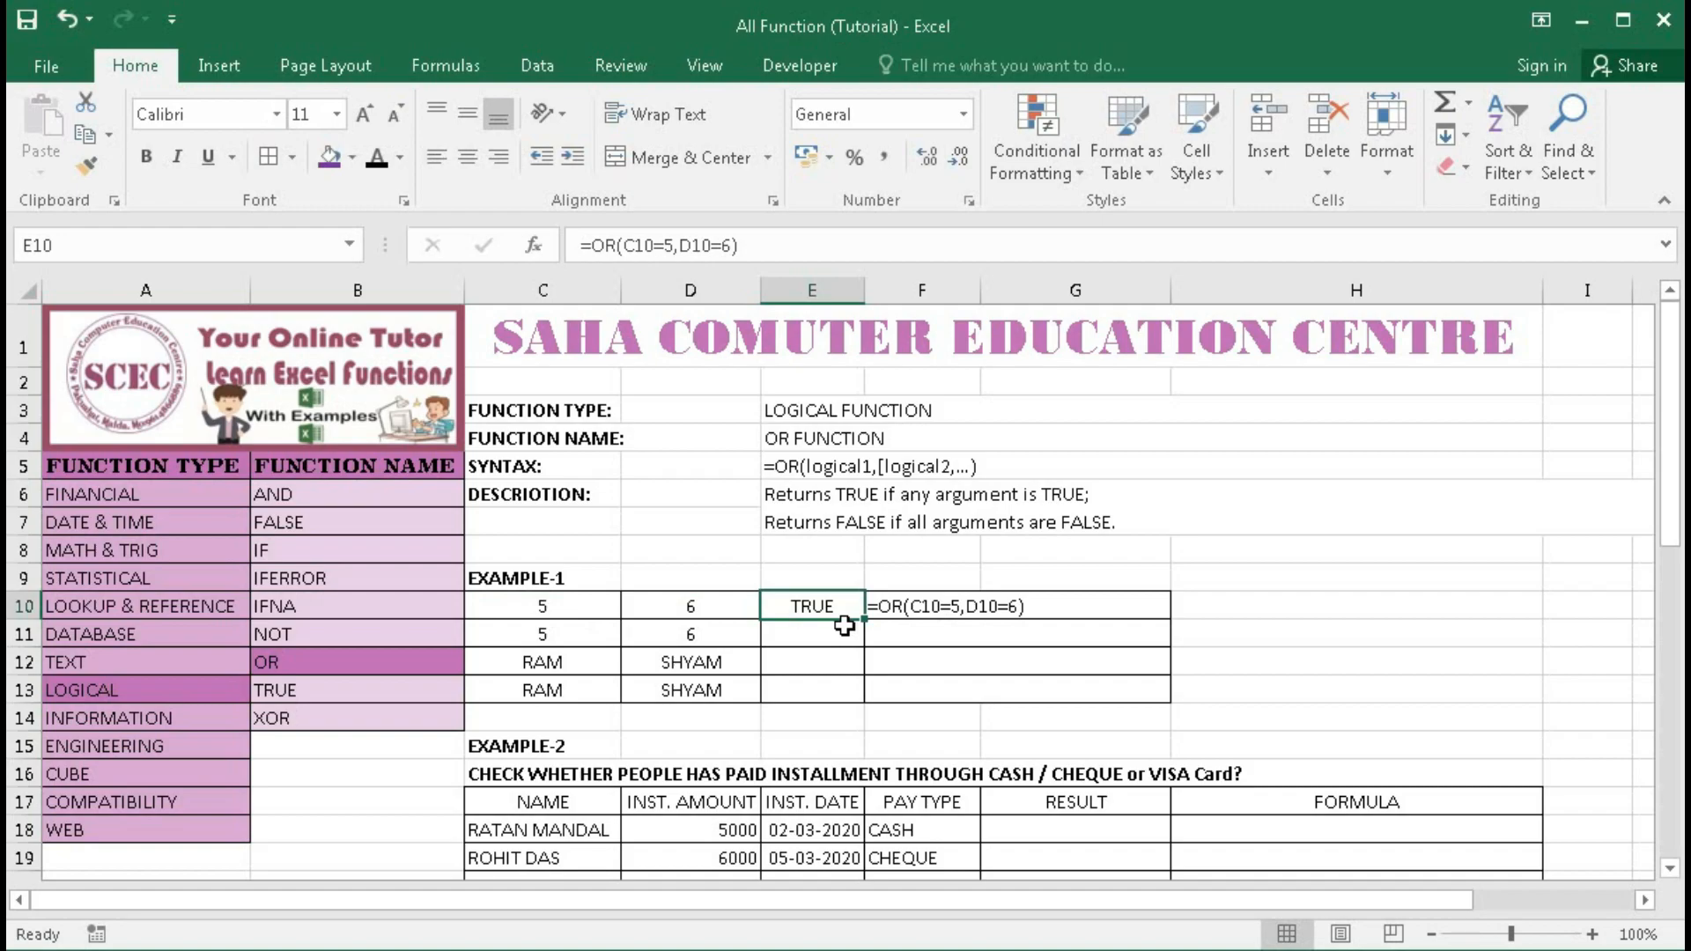
- Enter the formula =OR(C11=5,D11=7) in cell E11
{"action": "left_click", "coordinate": [798, 635]}
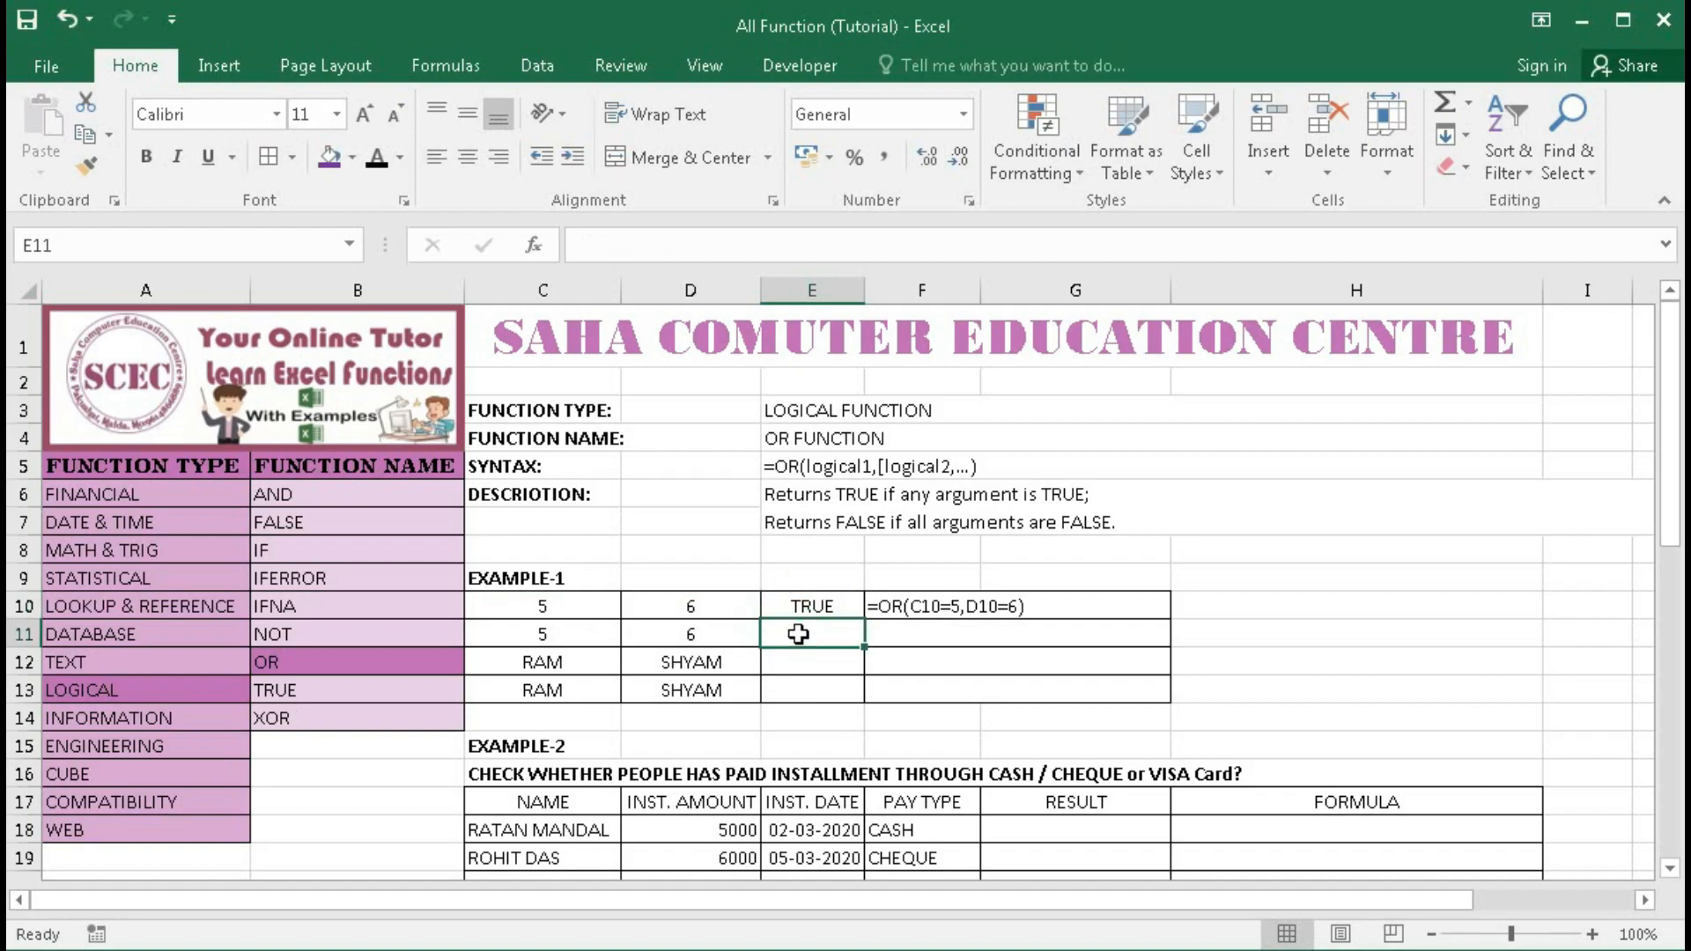
{"action": "type", "text": "=O"}
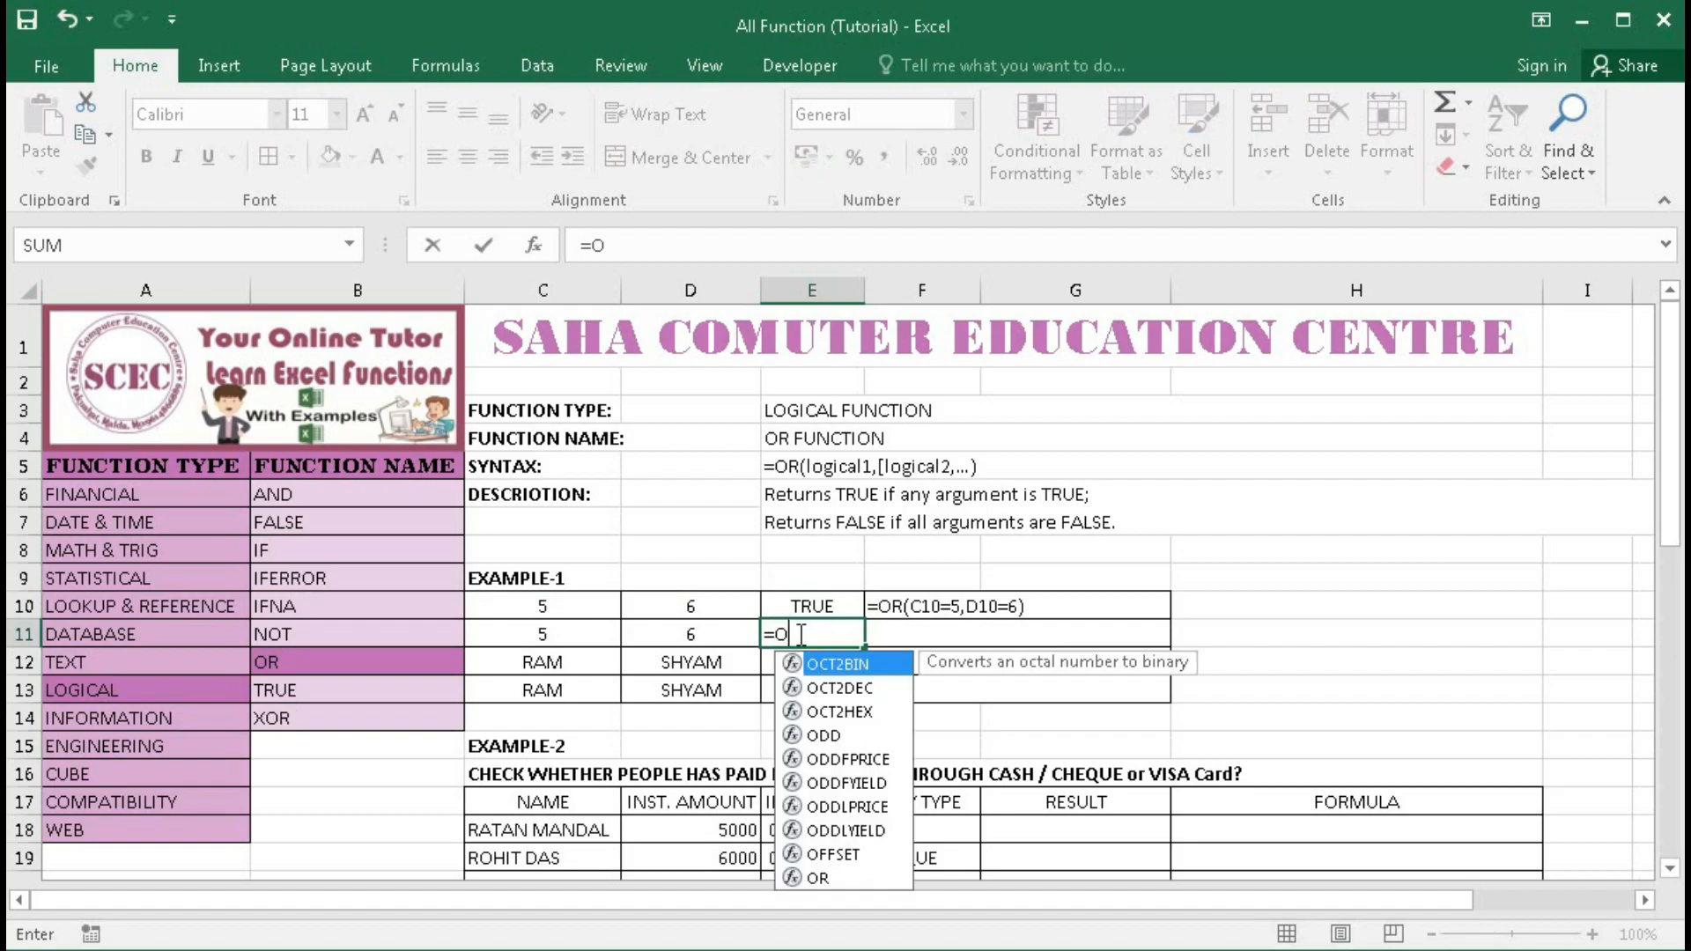
{"action": "type", "text": "R("}
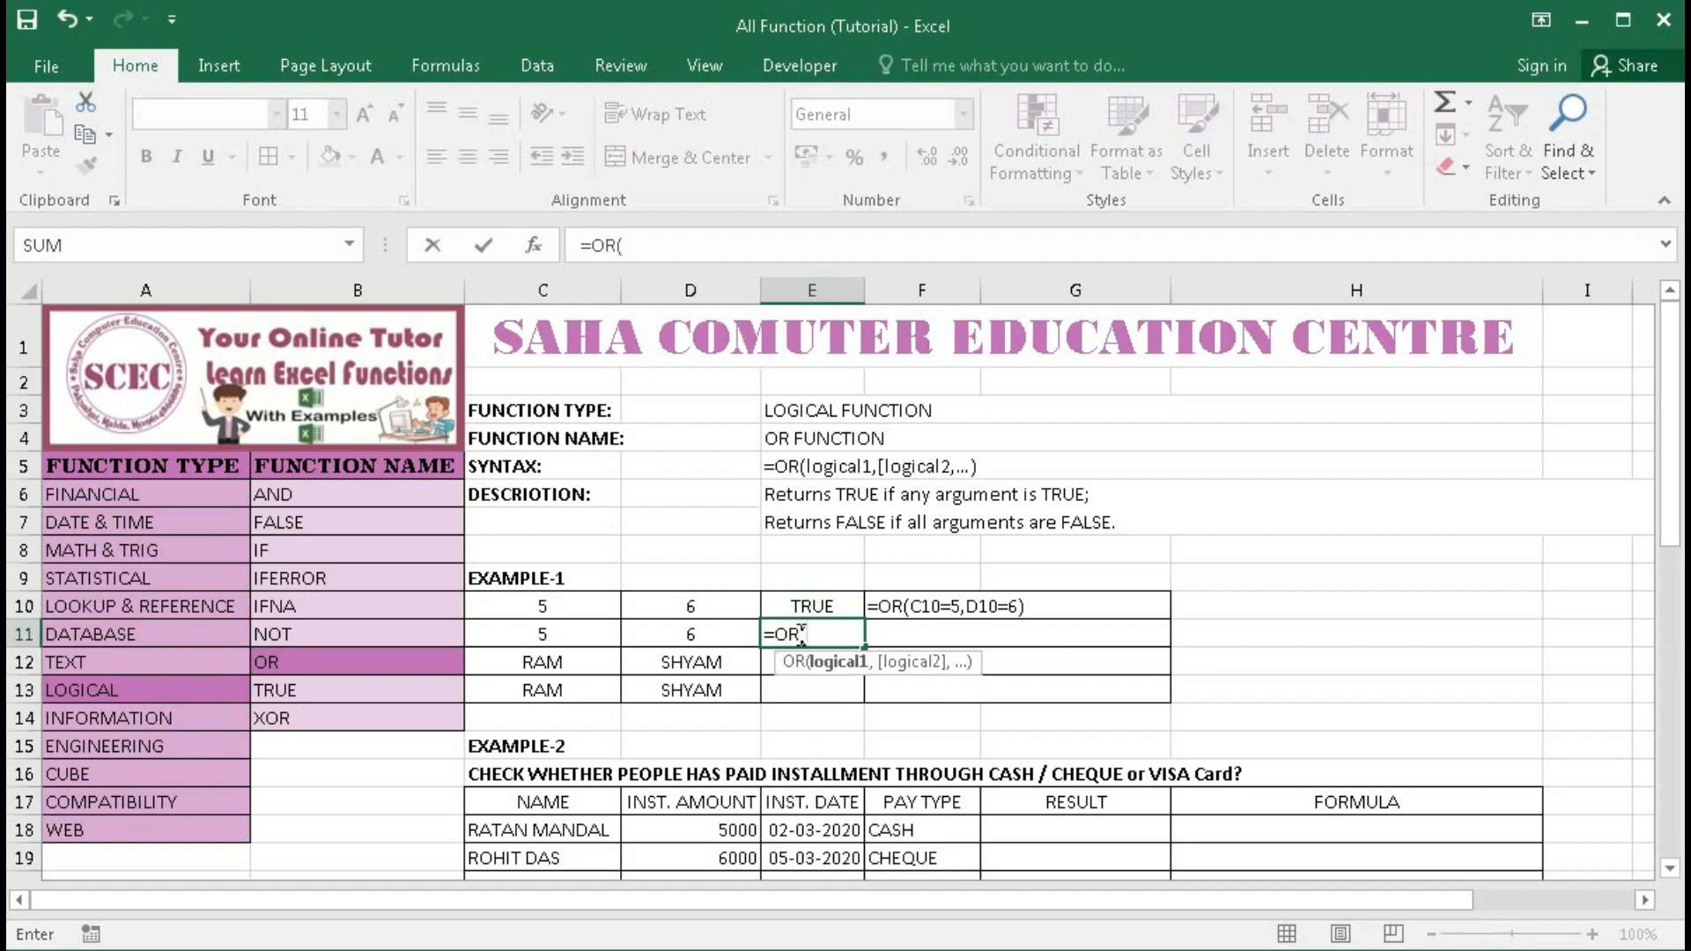
{"action": "left_click", "coordinate": [534, 636]}
{"action": "type", "text": "=5,"}
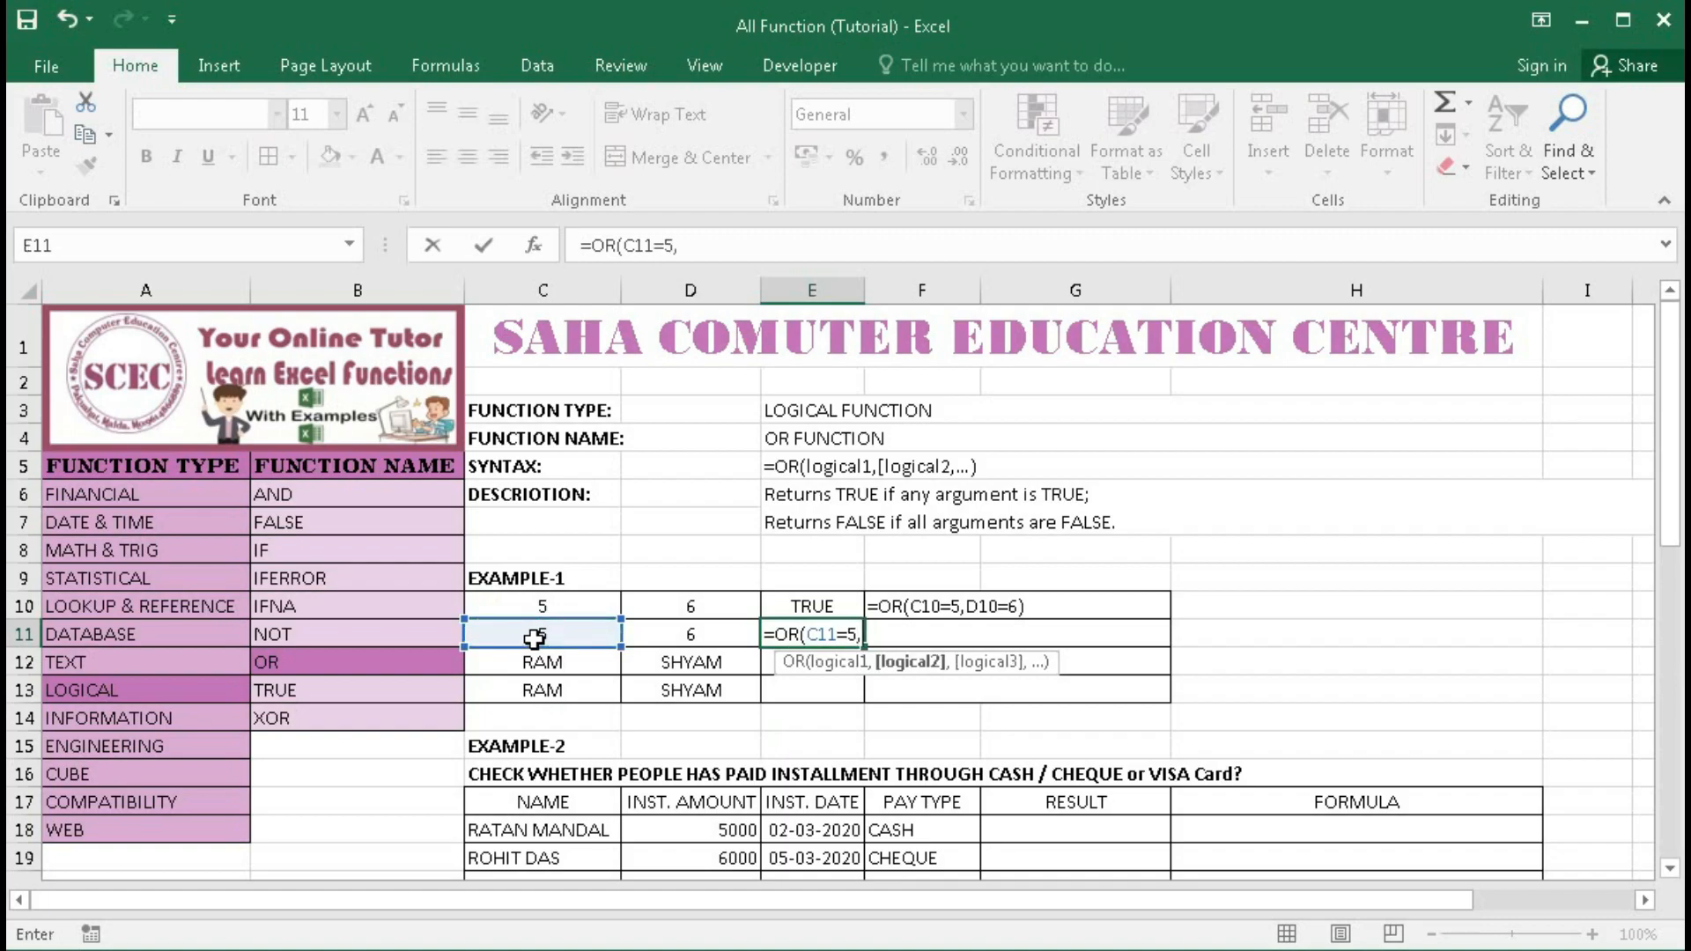
{"action": "left_click", "coordinate": [717, 635]}
{"action": "type", "text": "=7)"}
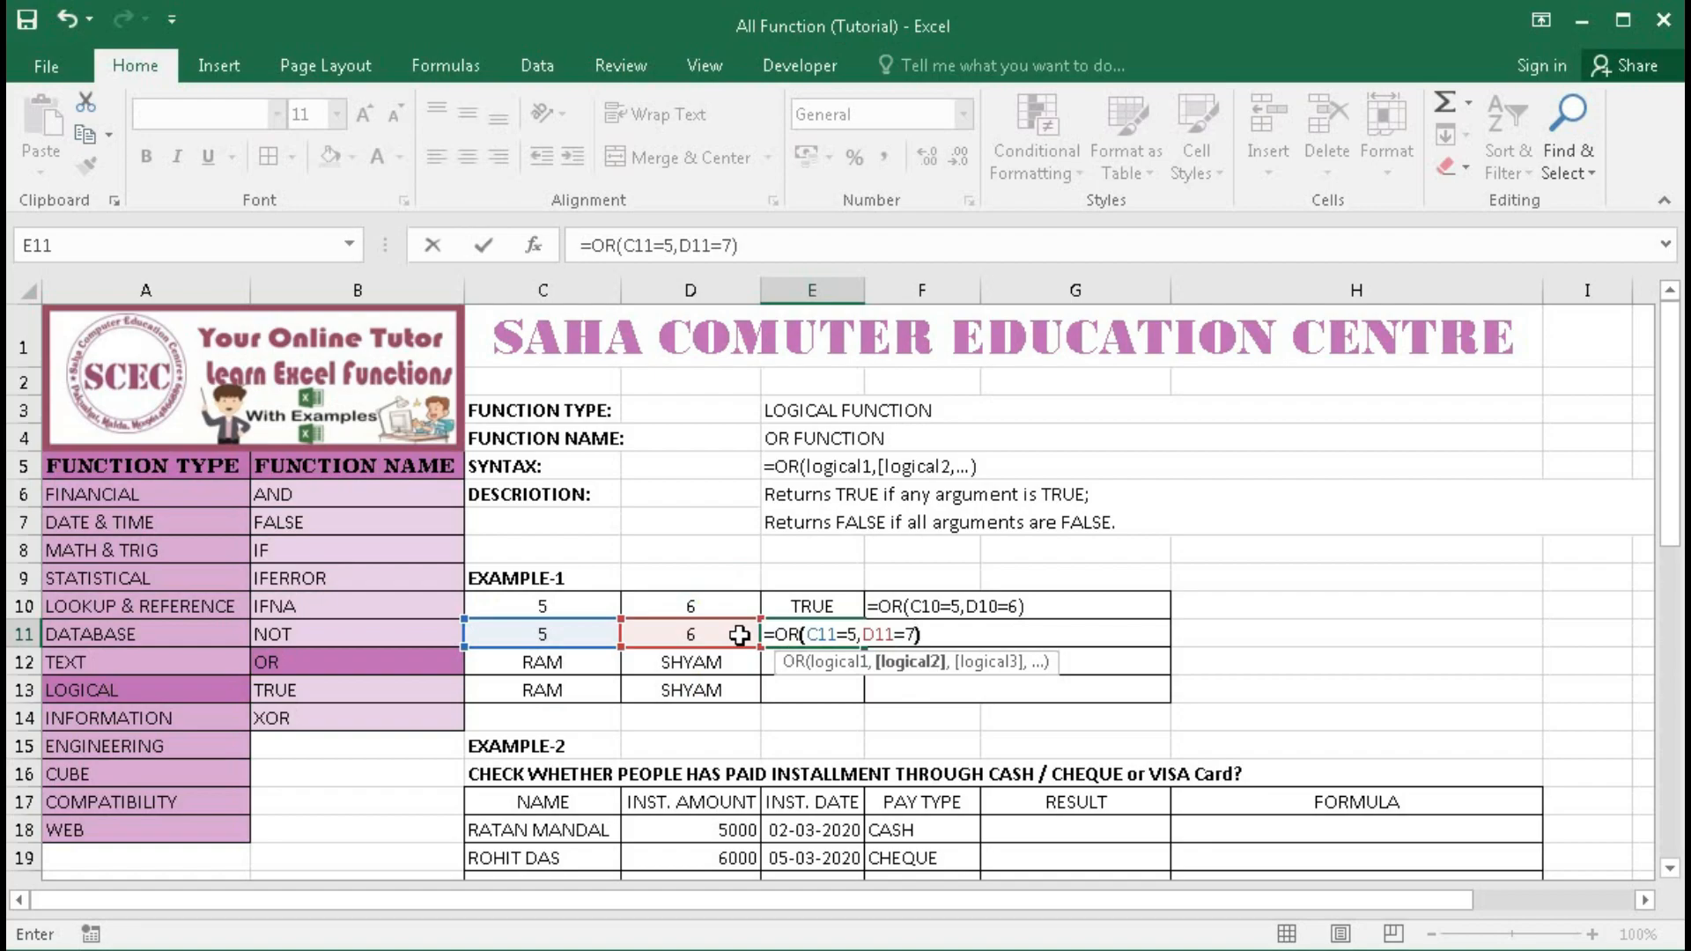
{"action": "key", "text": "Return"}
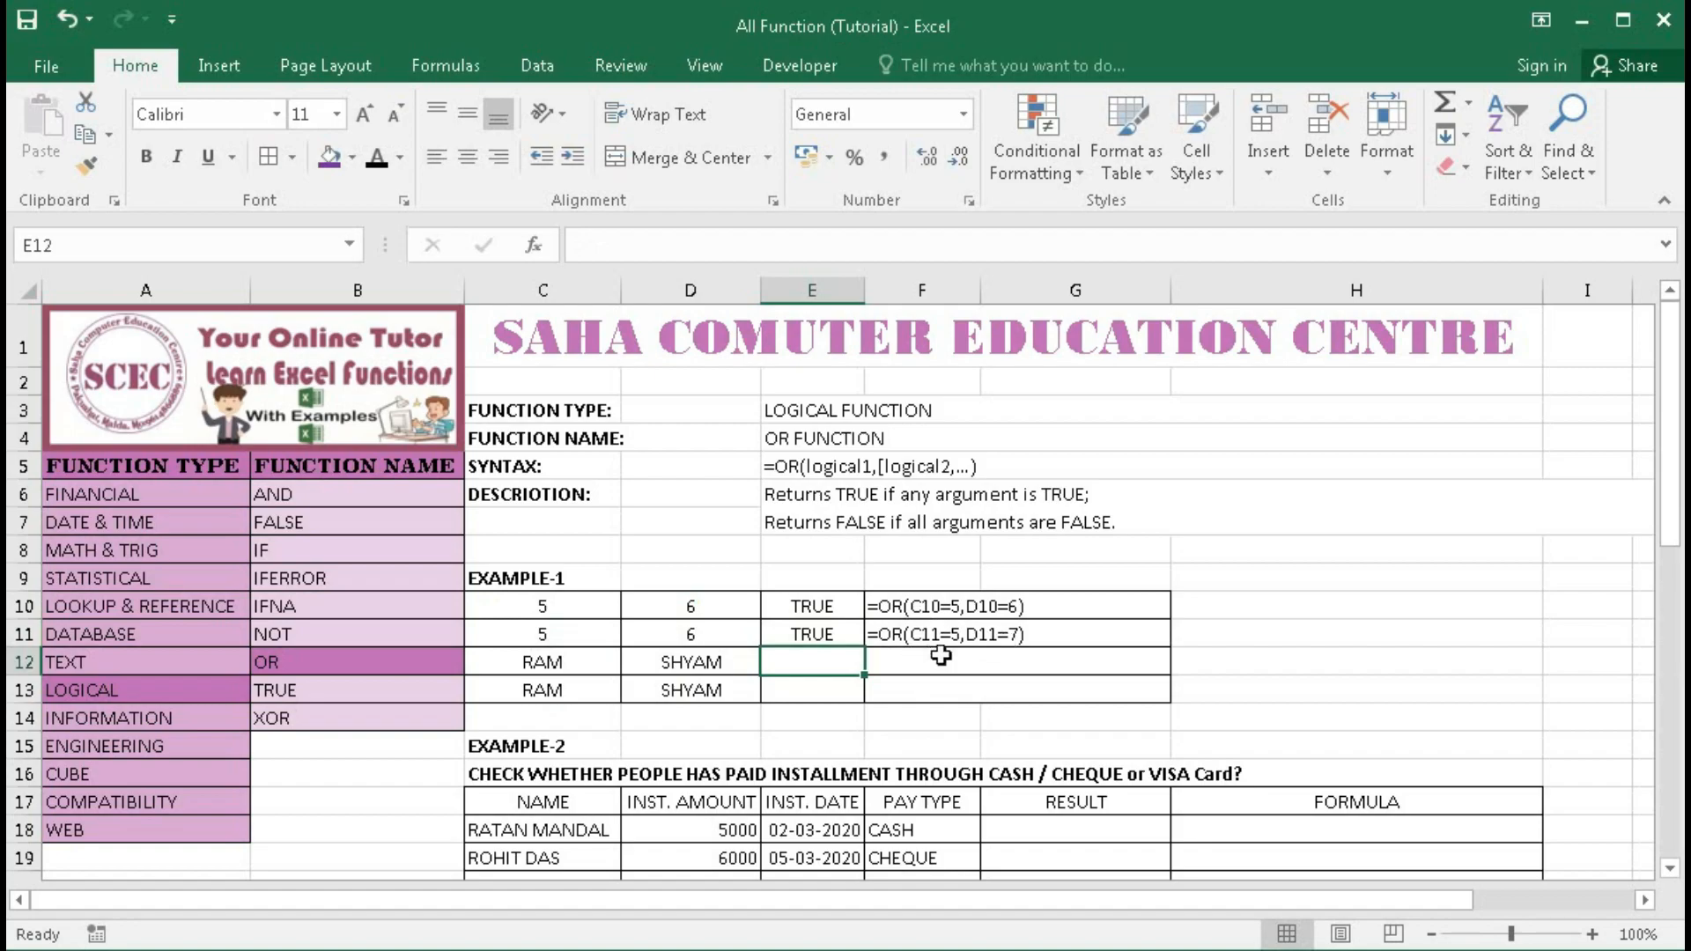
{"action": "left_click", "coordinate": [845, 636]}
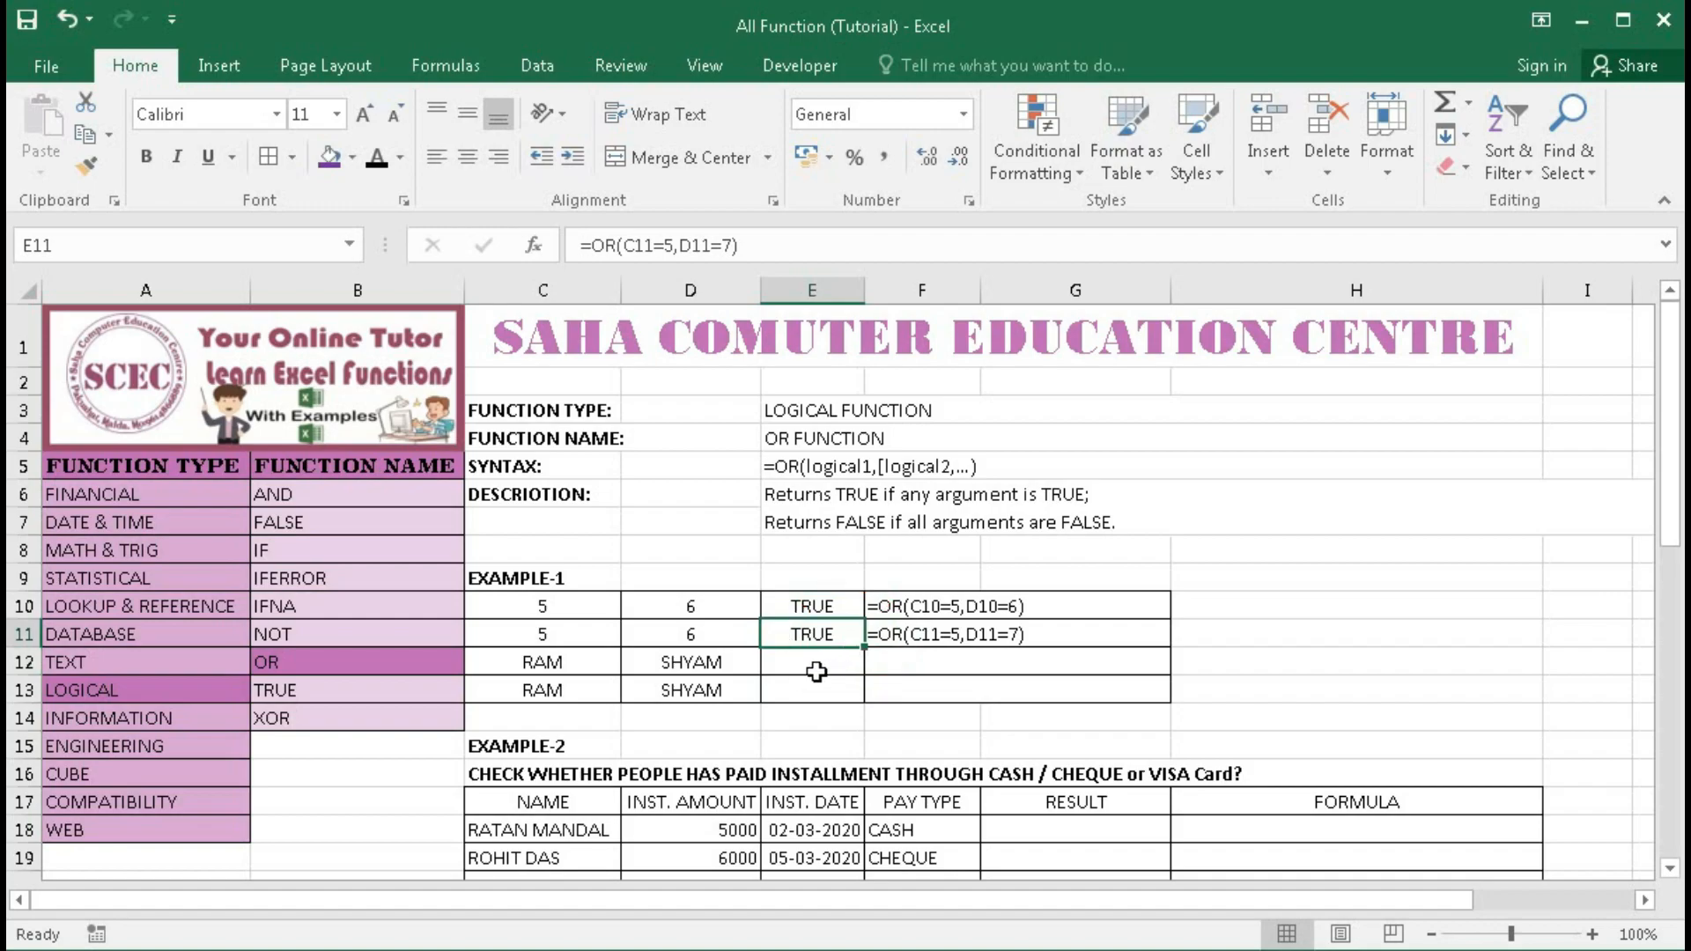
- Enter an OR formula in E12 testing whether C12 or D12 equals its own displayed name, with both names as quoted uppercase text
{"action": "left_click", "coordinate": [816, 671]}
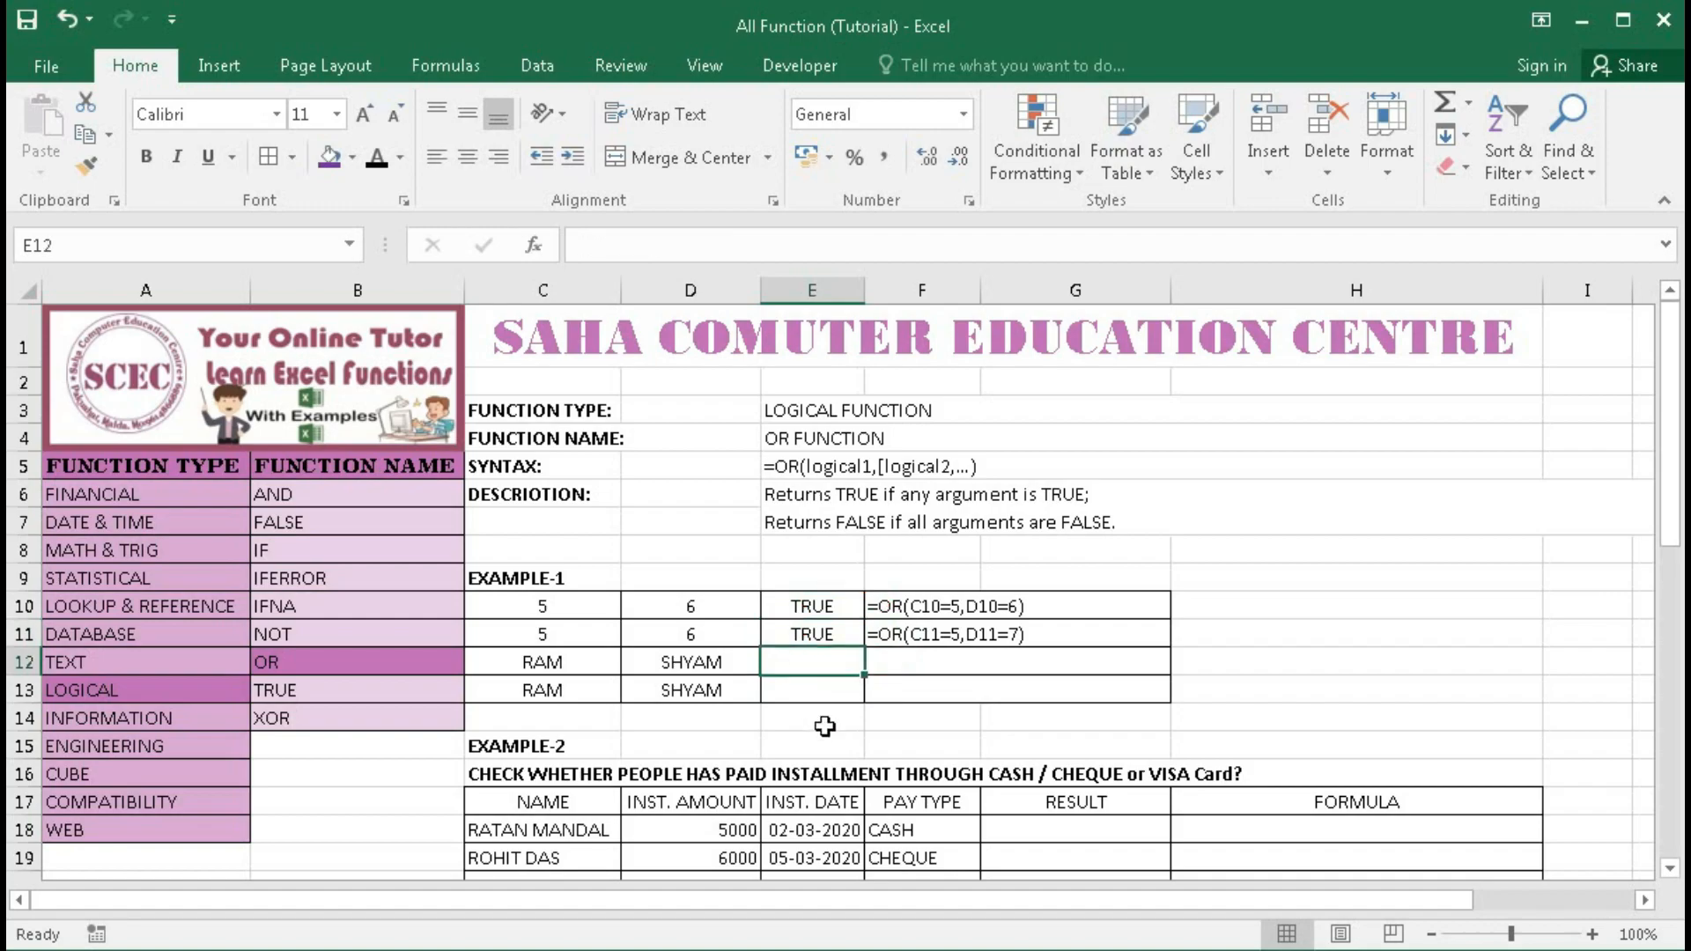
{"action": "type", "text": "="}
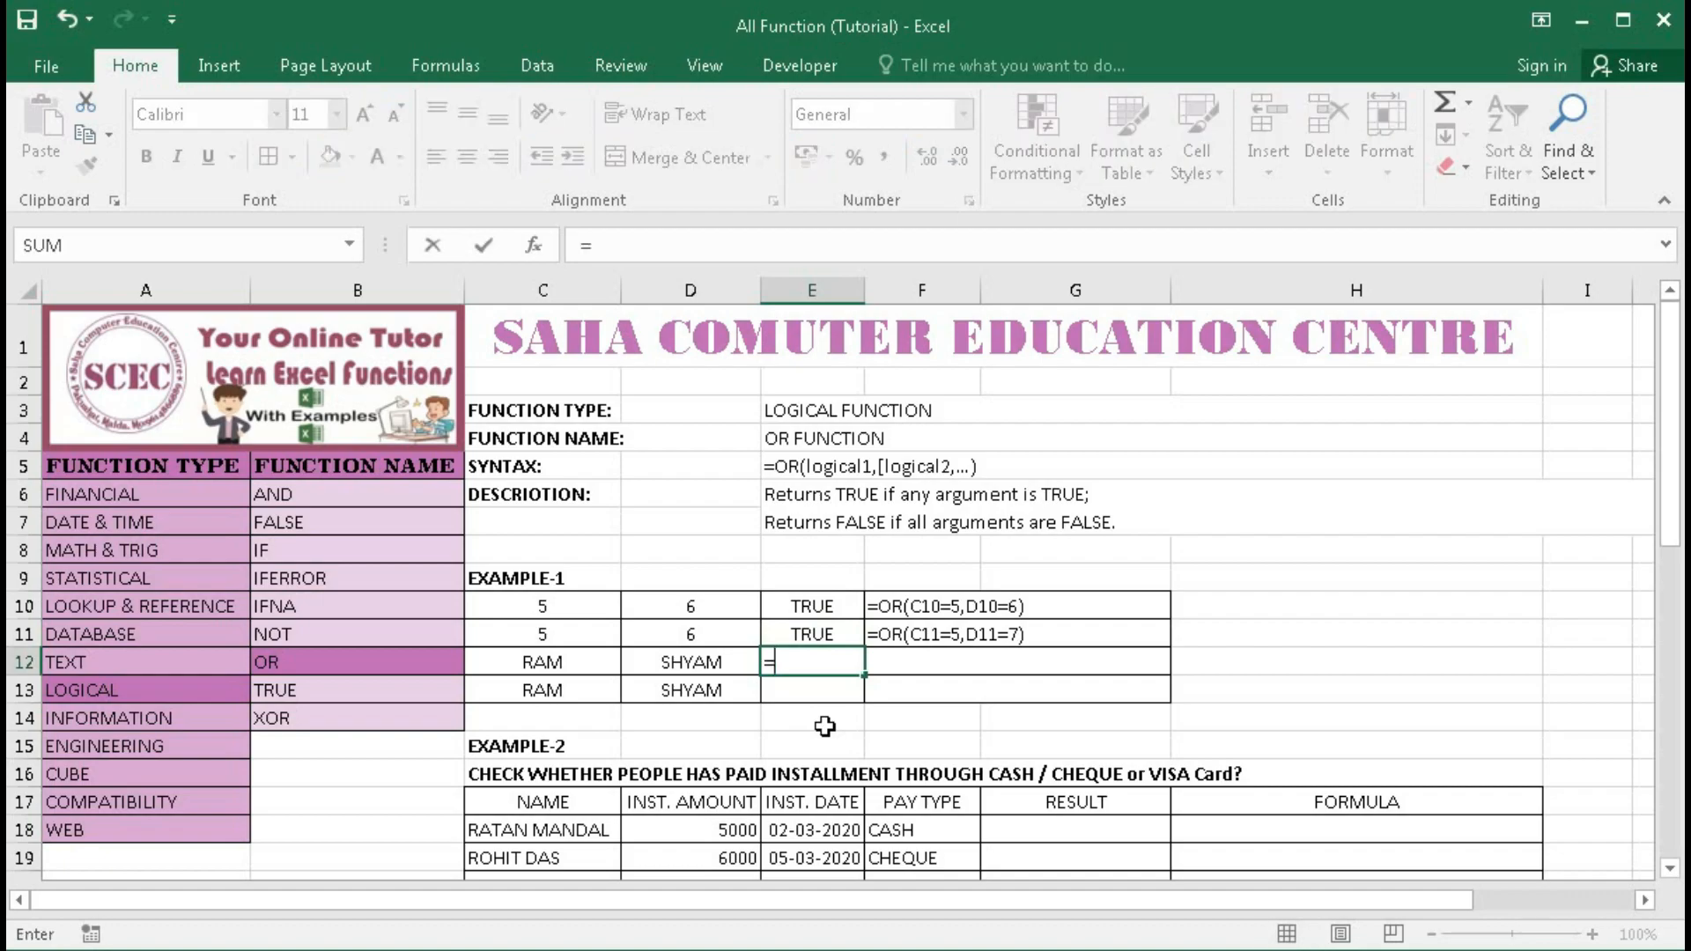
{"action": "type", "text": "OR("}
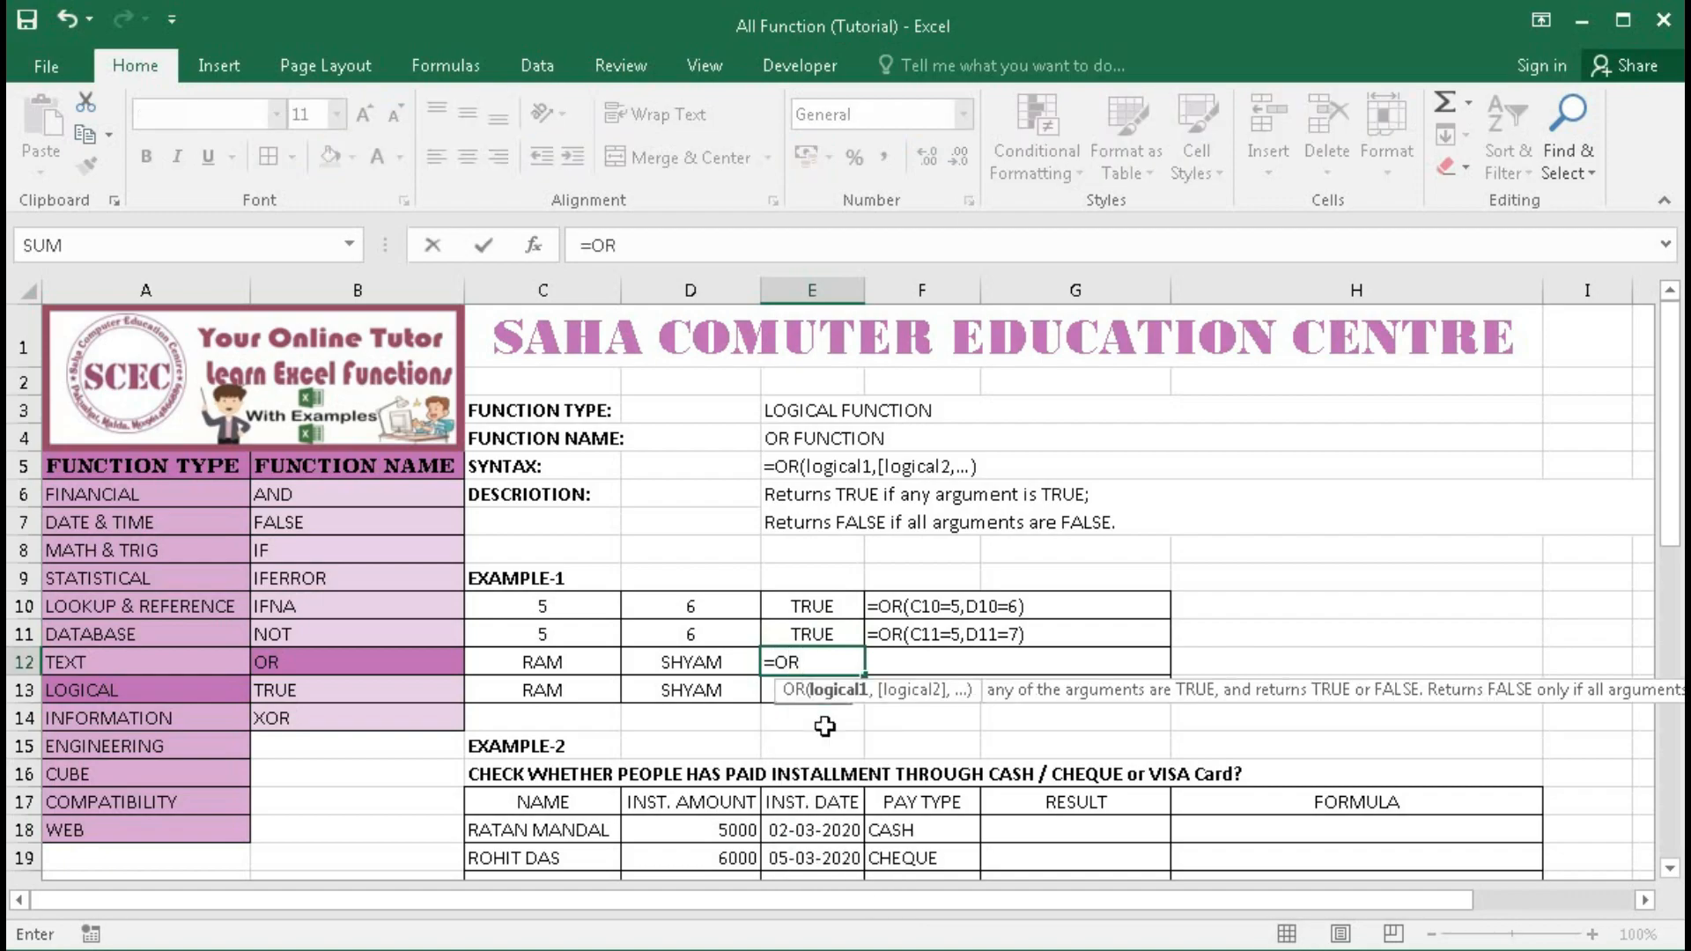
{"action": "left_click", "coordinate": [562, 667]}
{"action": "type", "text": "=\"ram"}
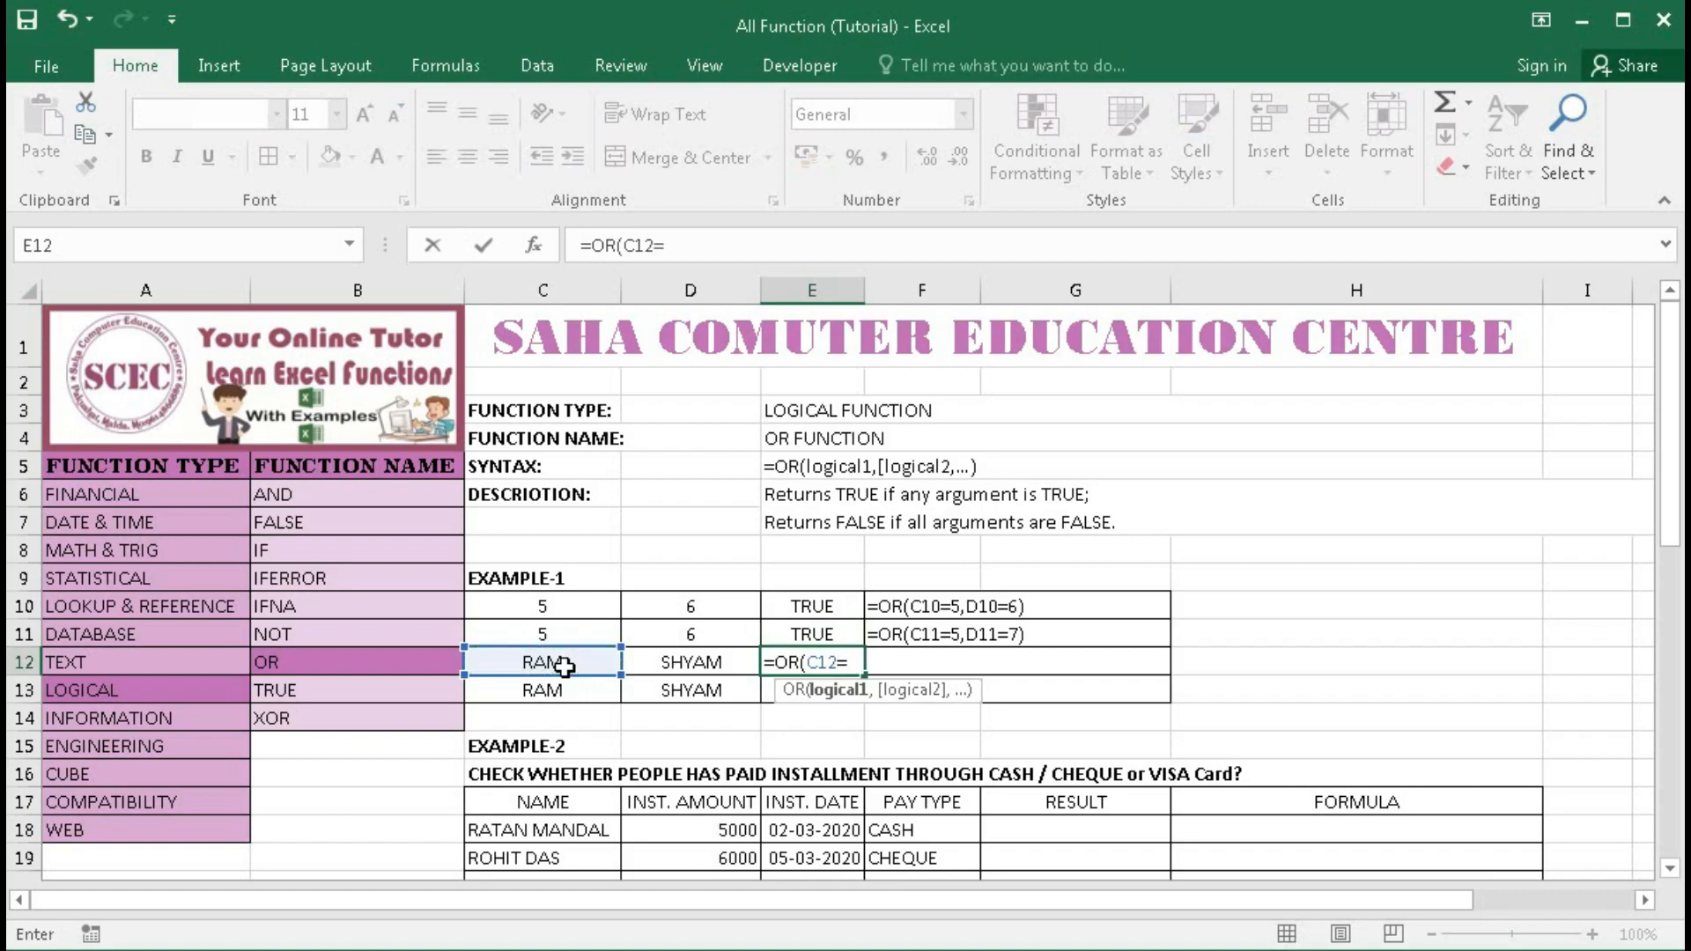
{"action": "key", "text": "BackSpace"}
{"action": "key", "text": "BackSpace"}
{"action": "key", "text": "BackSpace"}
{"action": "type", "text": "RAM\","}
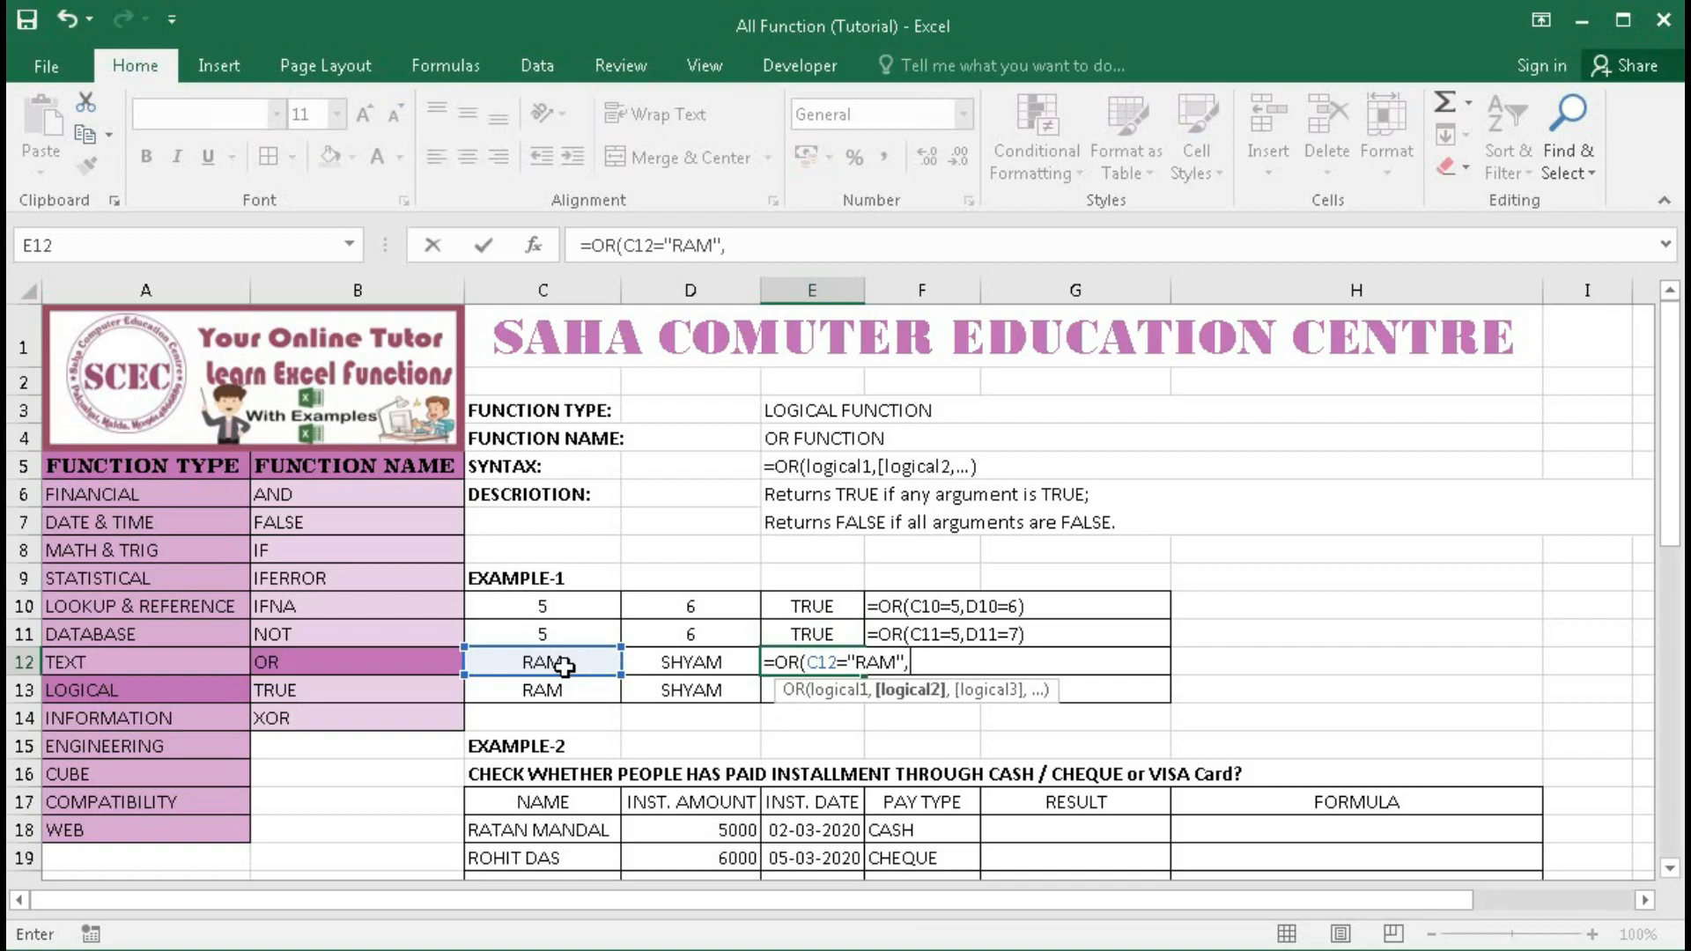
{"action": "left_click", "coordinate": [657, 663]}
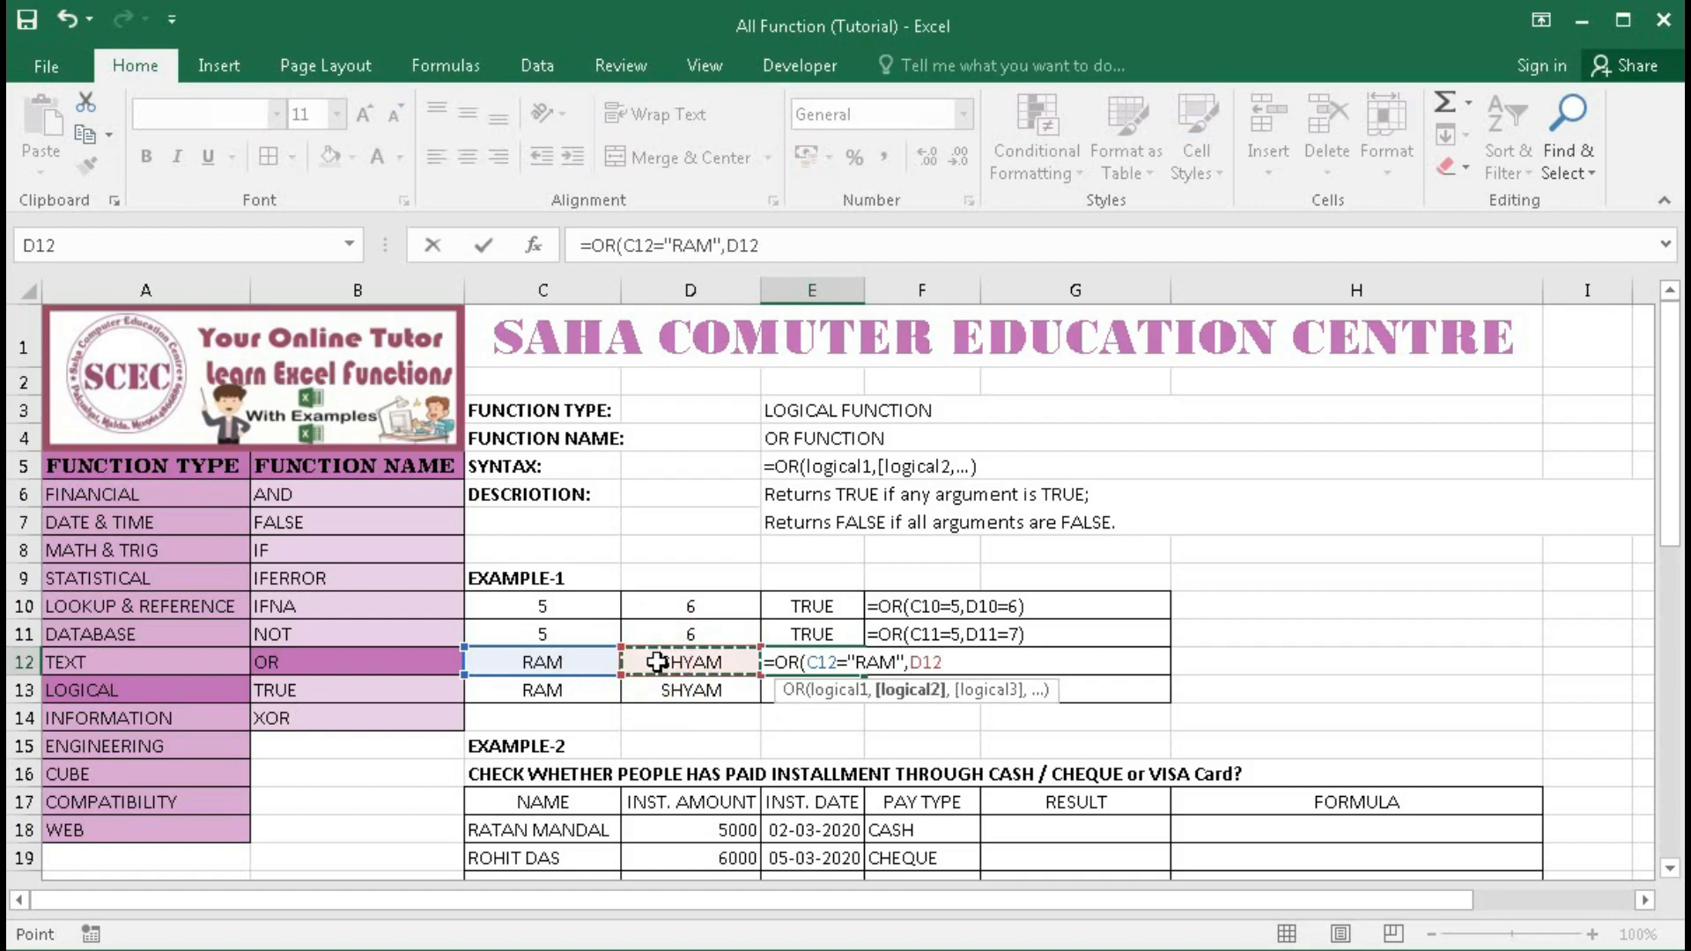
{"action": "type", "text": "="}
{"action": "type", "text": "\"SHYAM"}
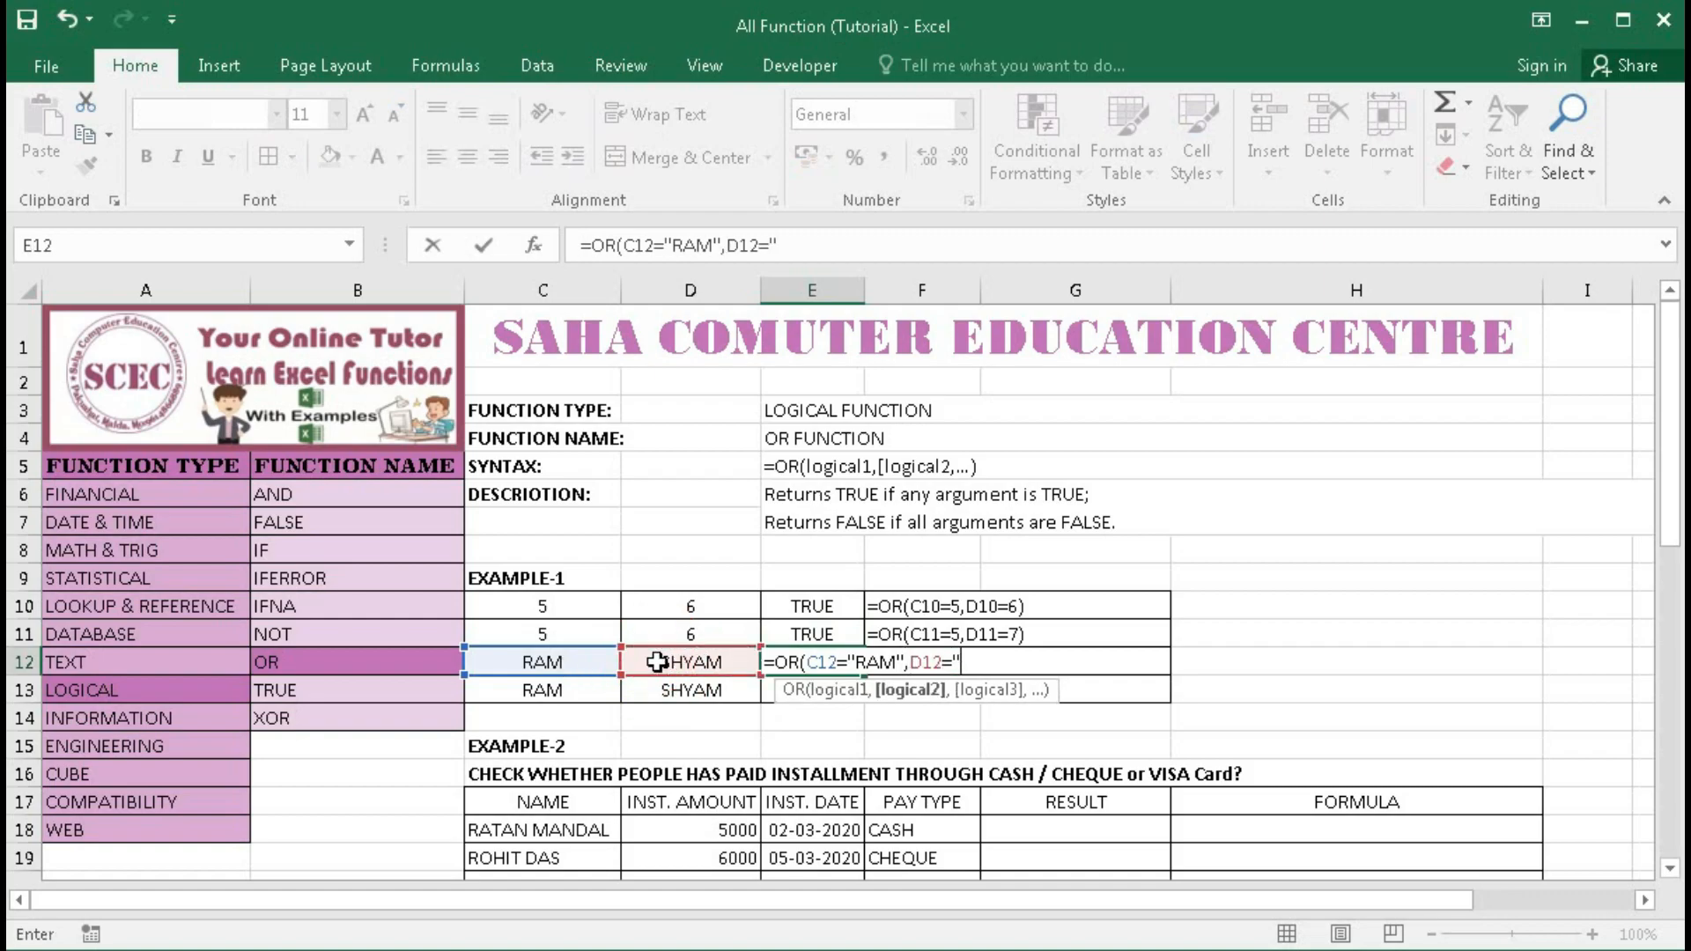
{"action": "type", "text": "\")"}
{"action": "key", "text": "Return"}
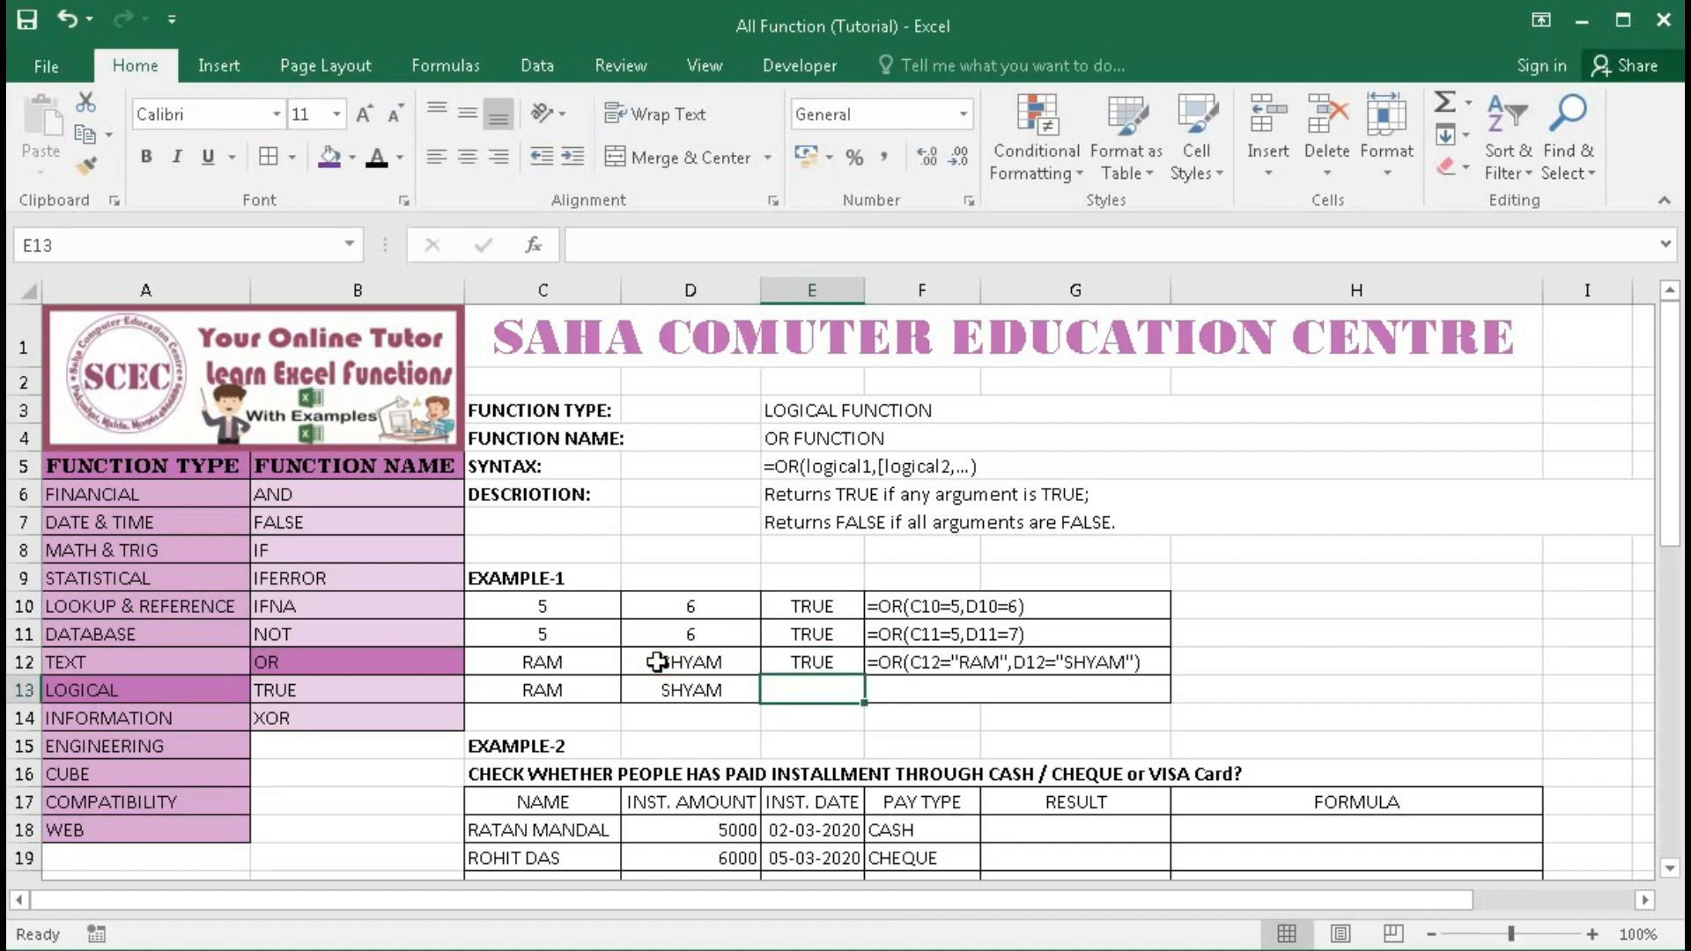
{"action": "left_click", "coordinate": [799, 662]}
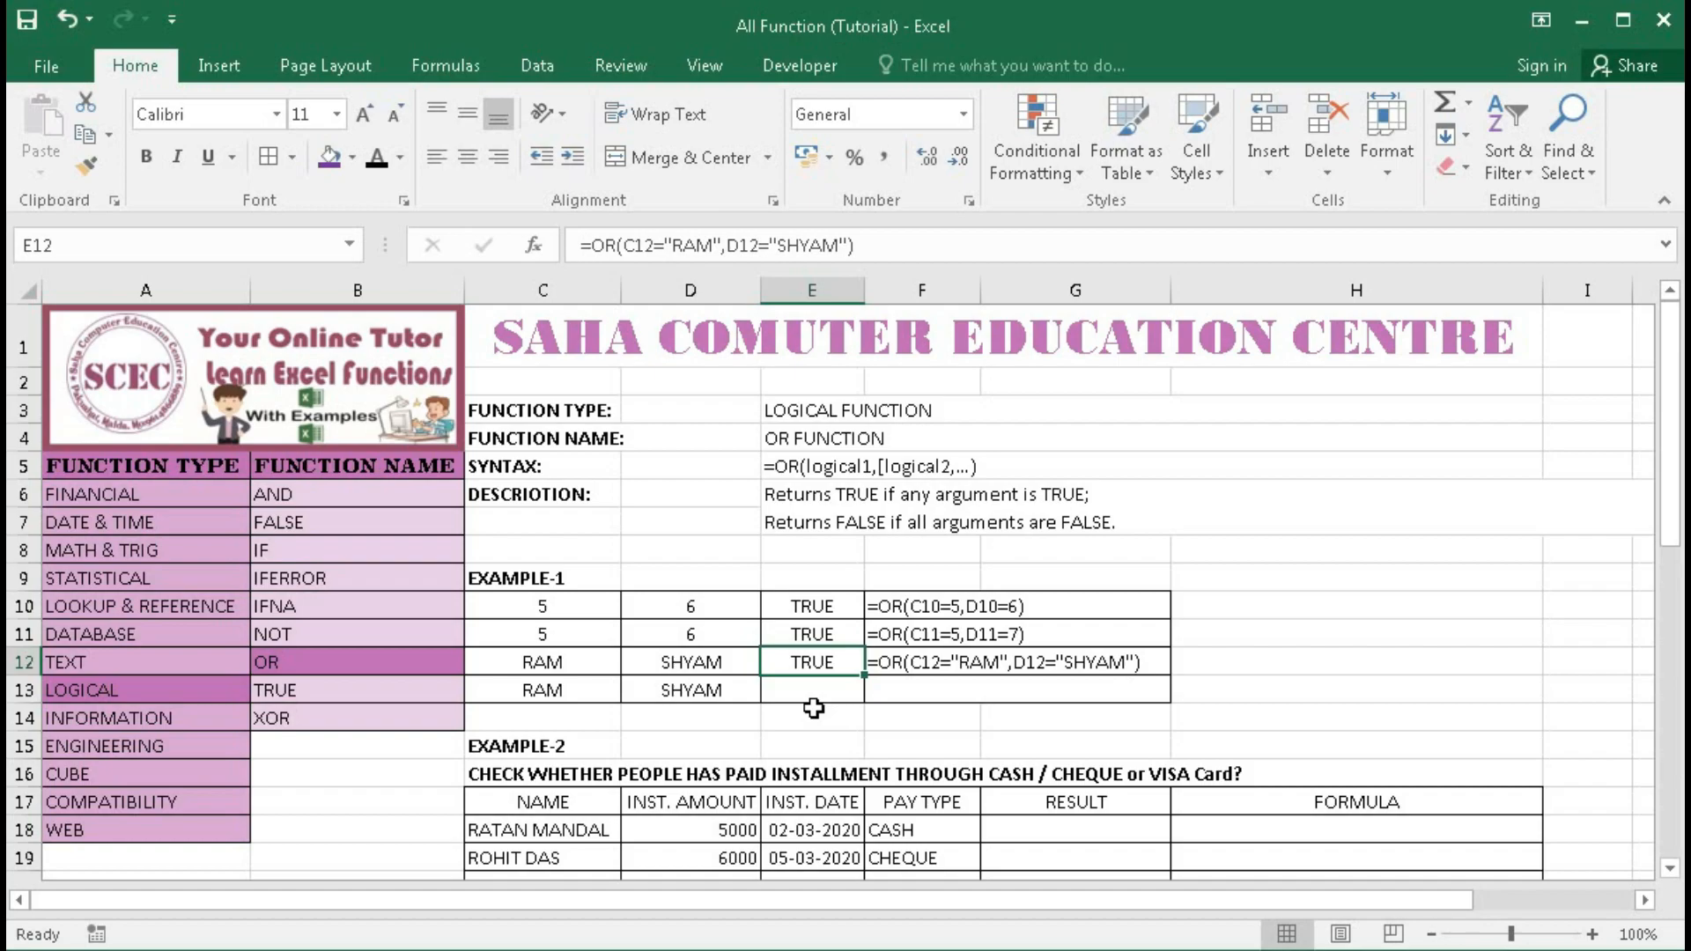
- Enter an OR formula in E13 testing whether C13 equals 5 or D13 equals the name shown in C13, written as quoted text
{"action": "left_click", "coordinate": [809, 696]}
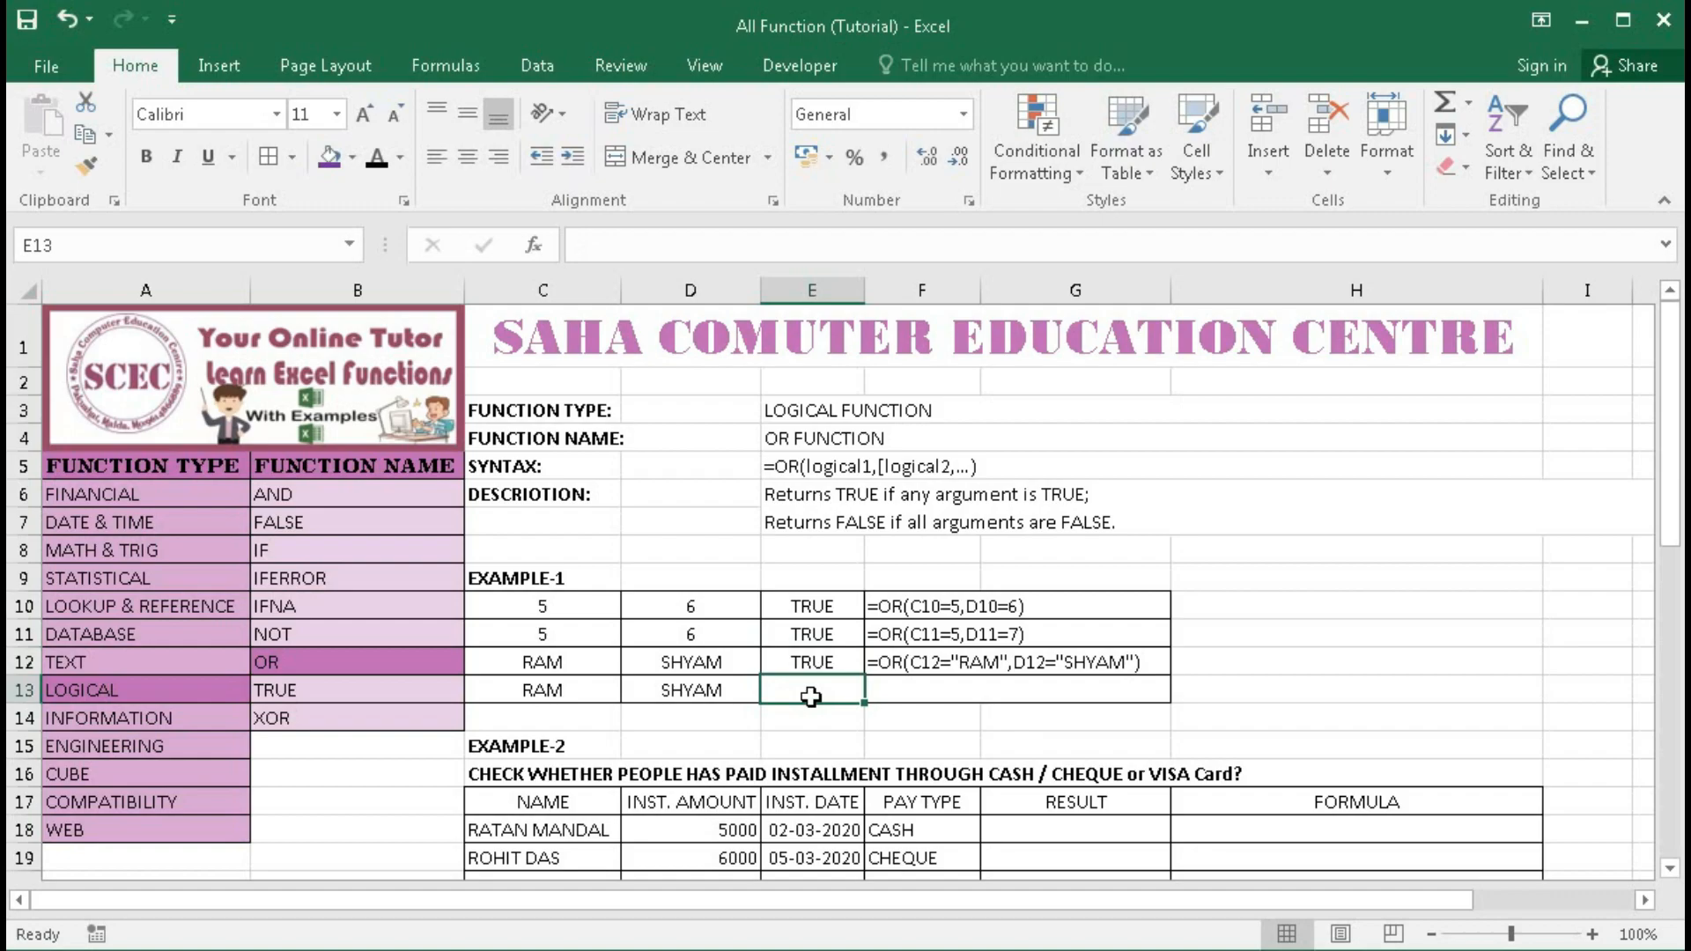
{"action": "type", "text": "=OR("}
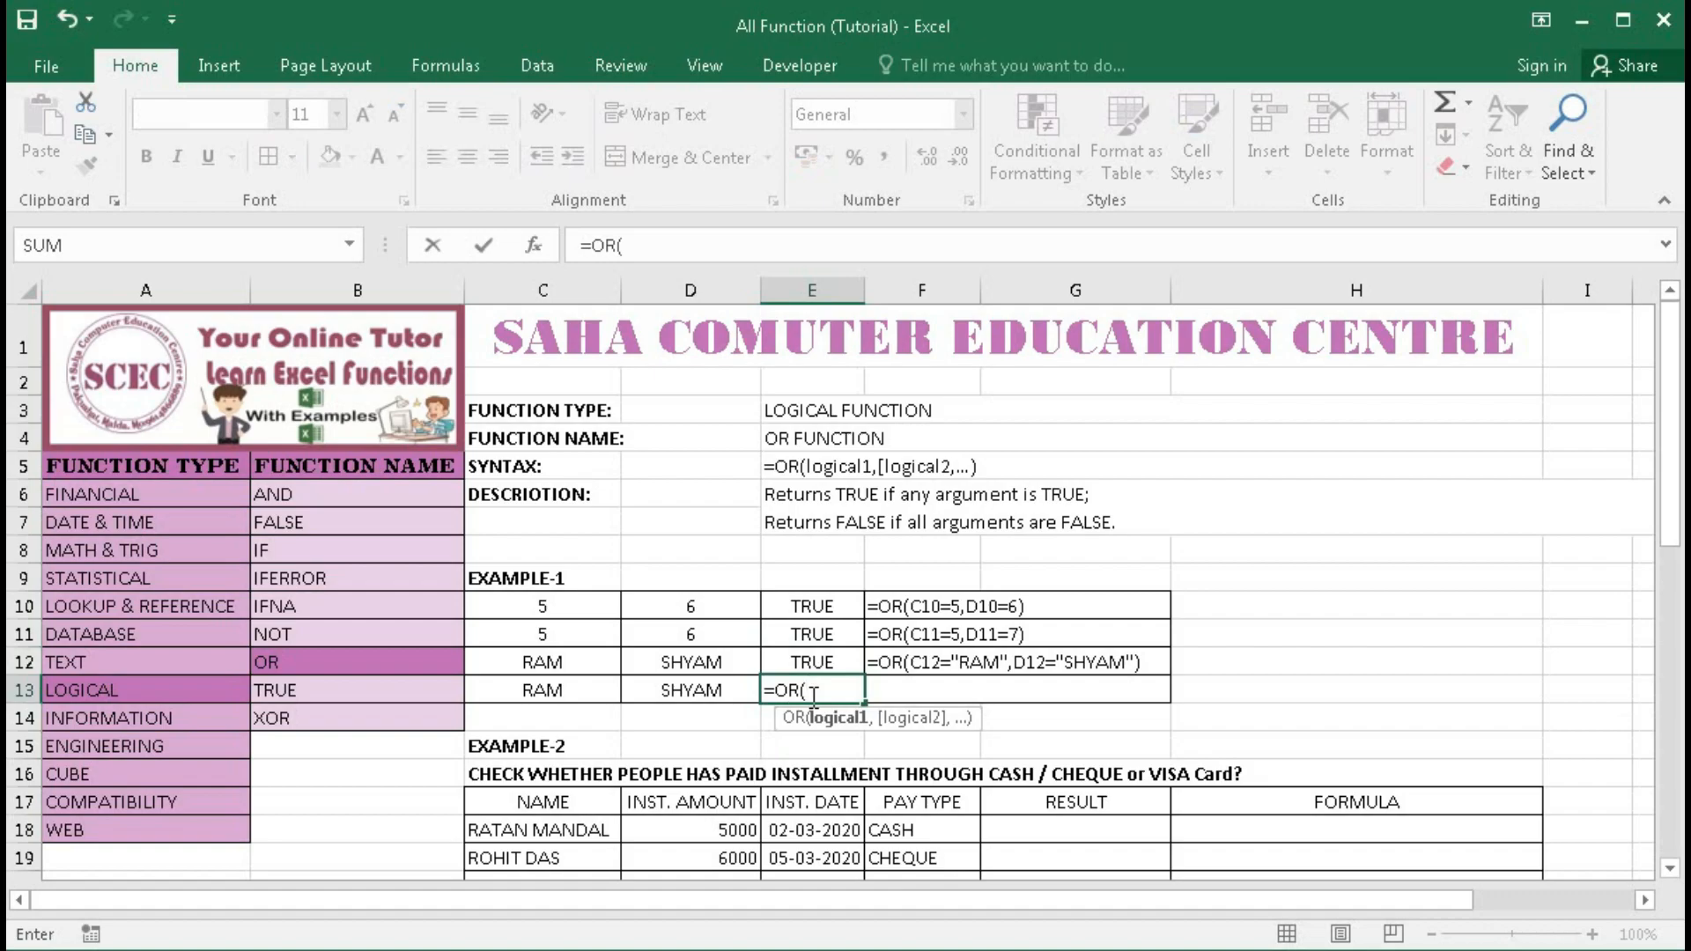
{"action": "left_click", "coordinate": [579, 689]}
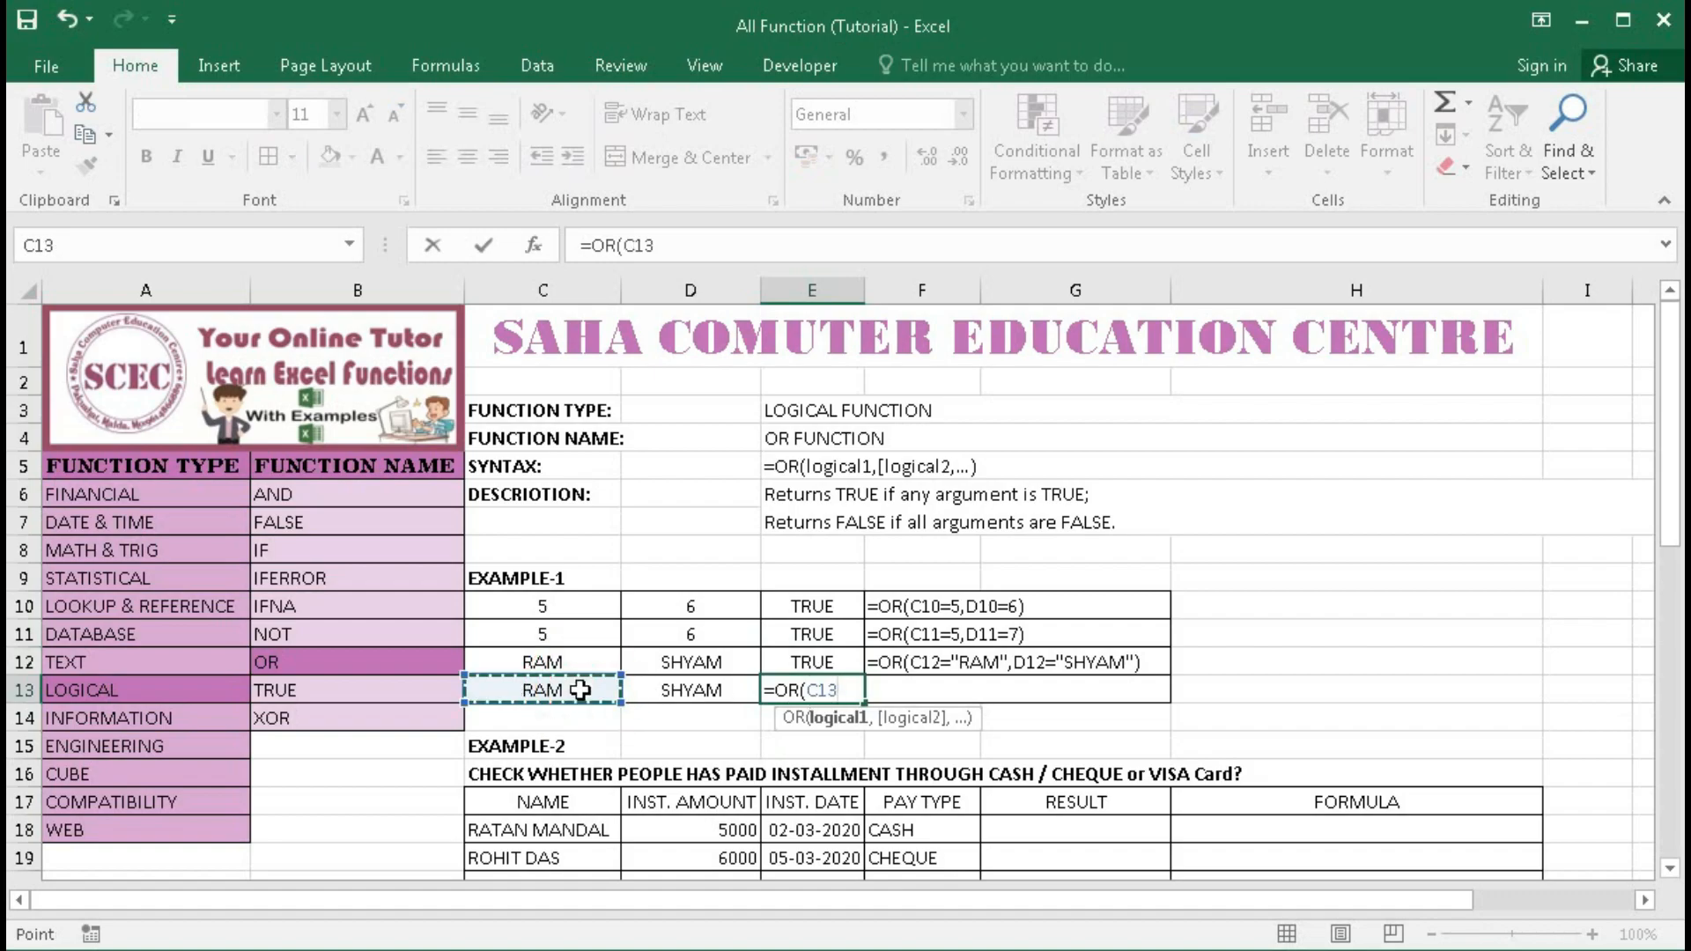
{"action": "type", "text": "=5"}
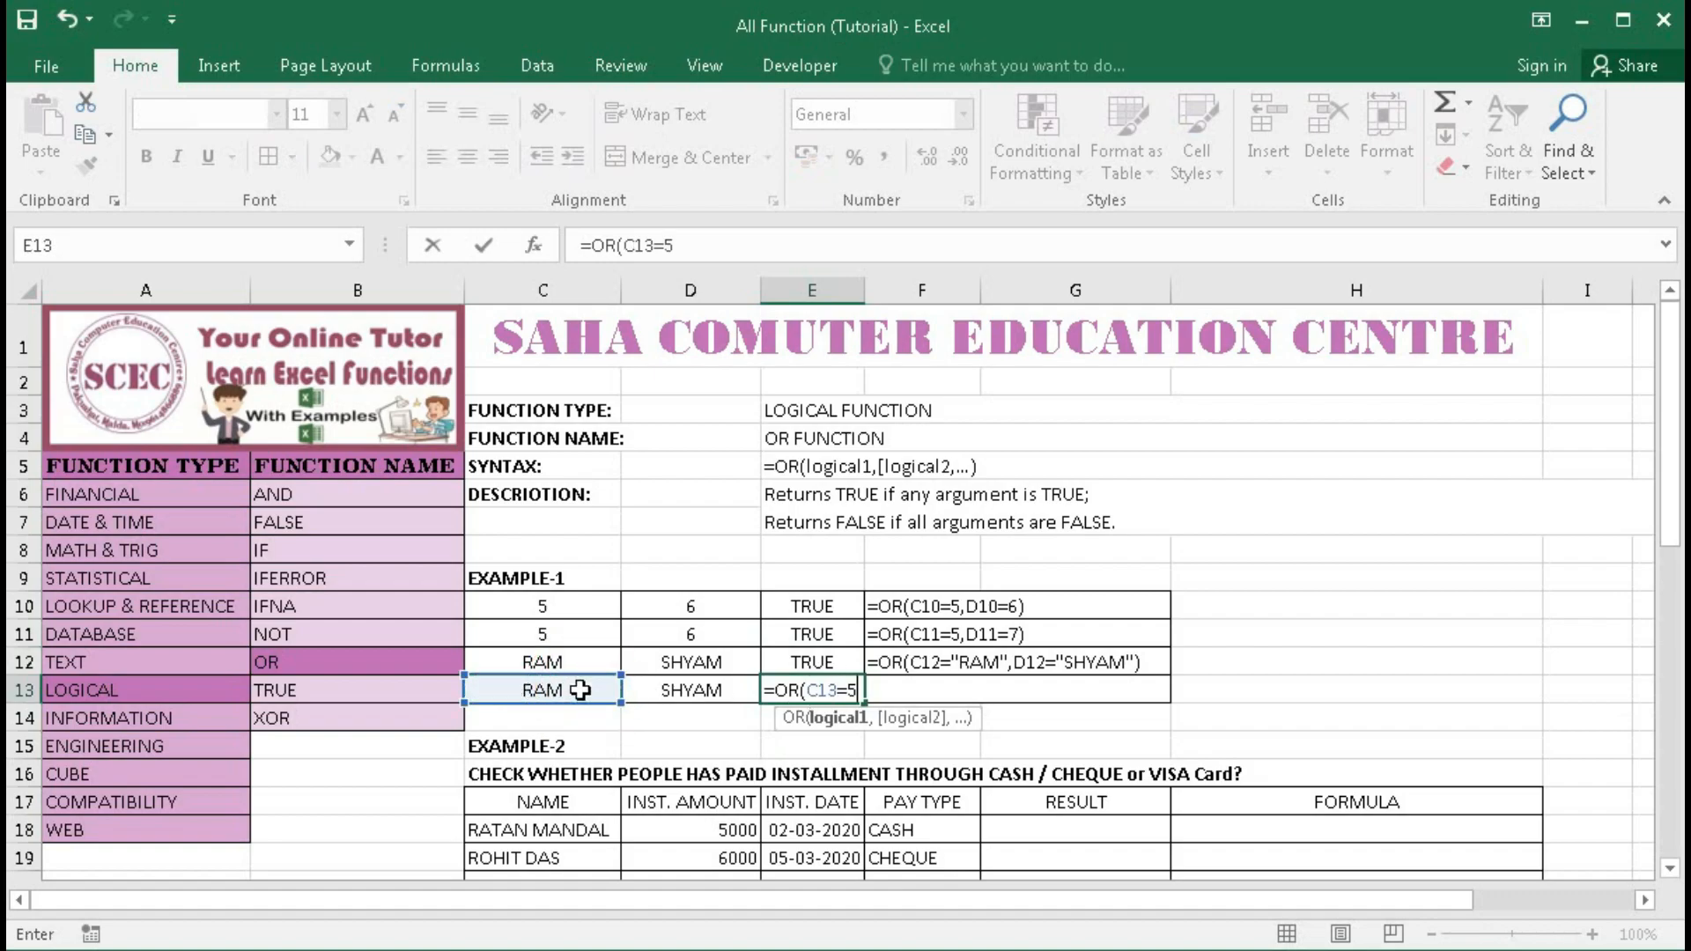
{"action": "type", "text": ","}
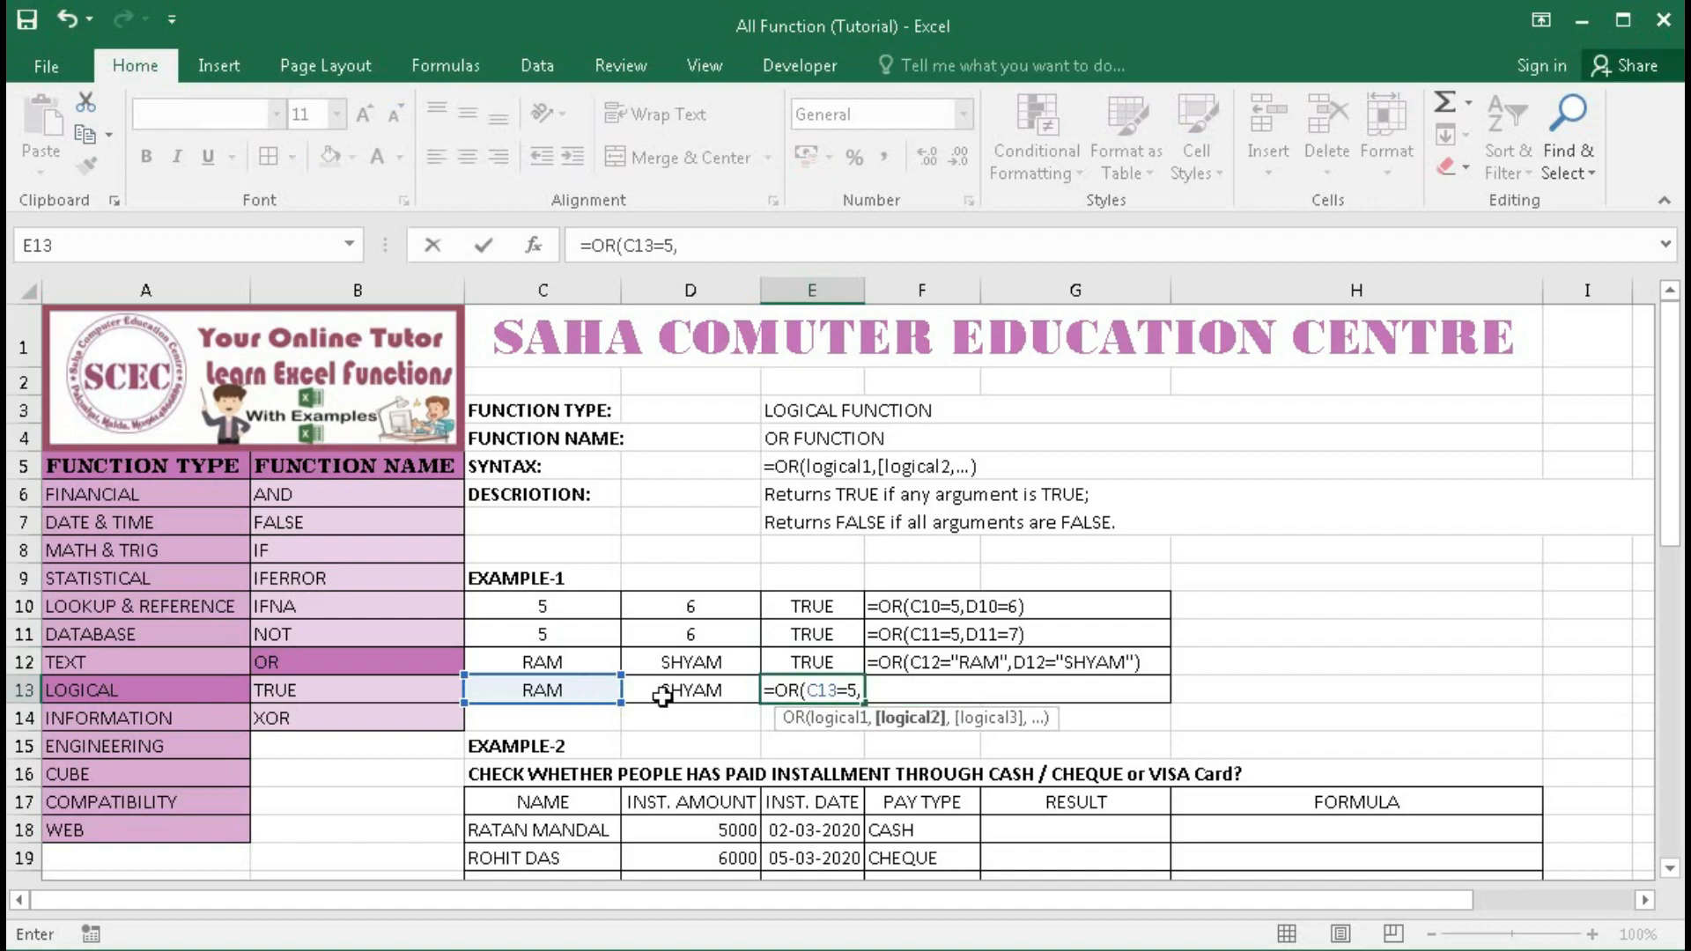
{"action": "left_click", "coordinate": [744, 689]}
{"action": "type", "text": "="}
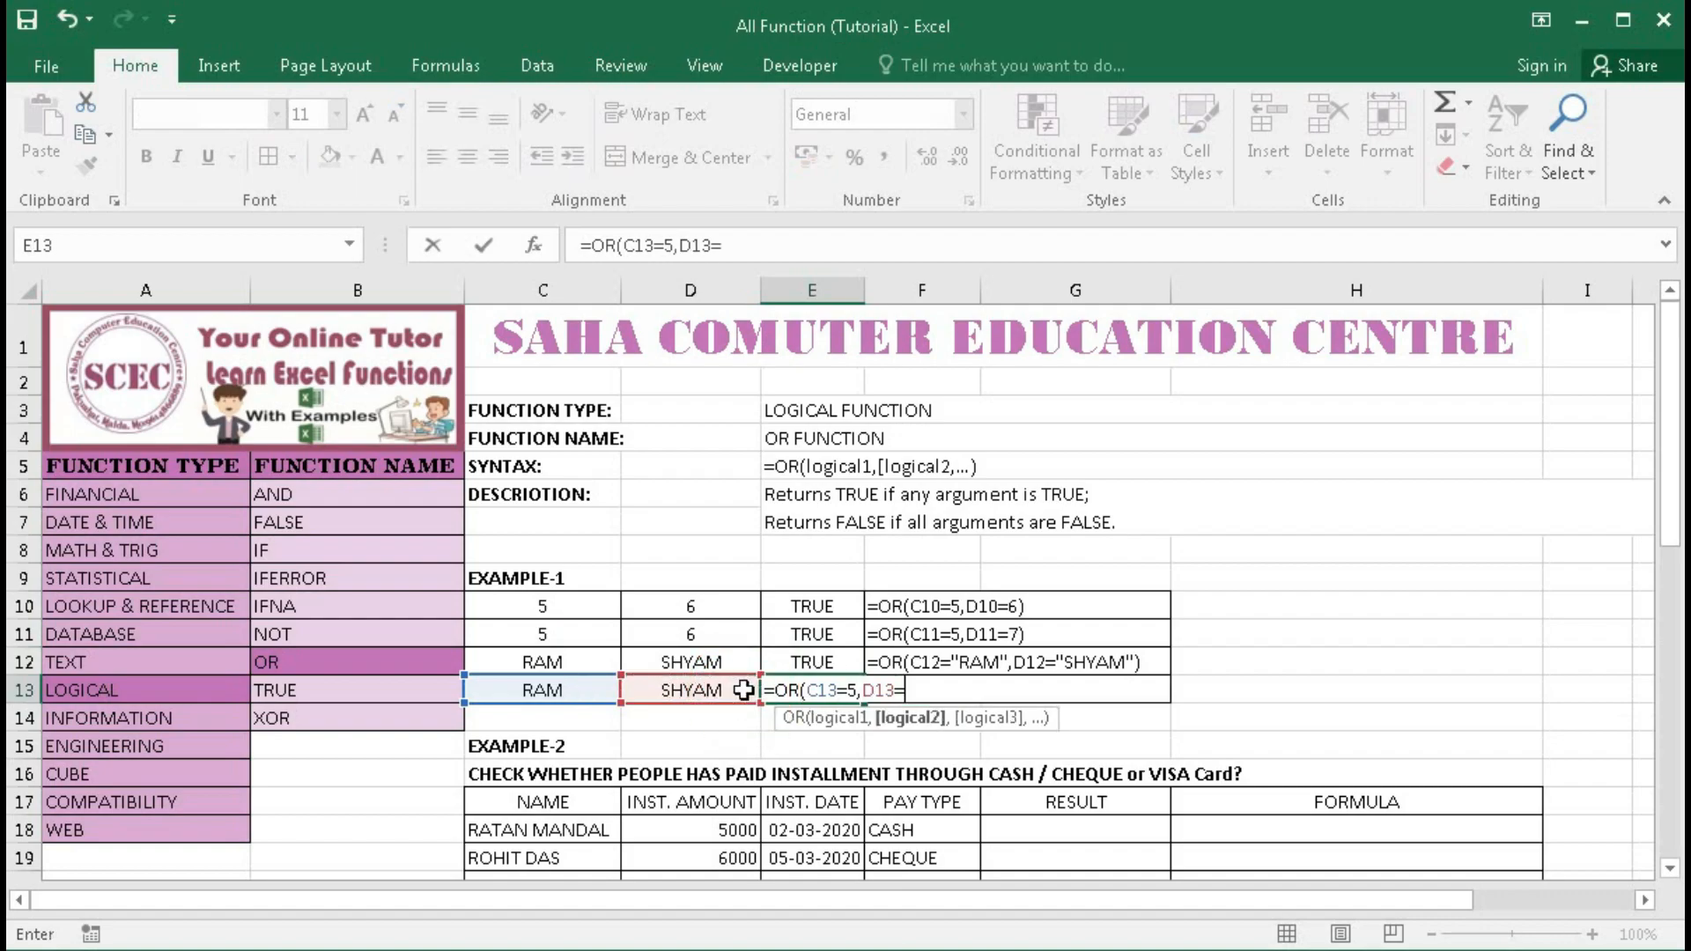
{"action": "type", "text": "\"RAM\")"}
{"action": "key", "text": "Return"}
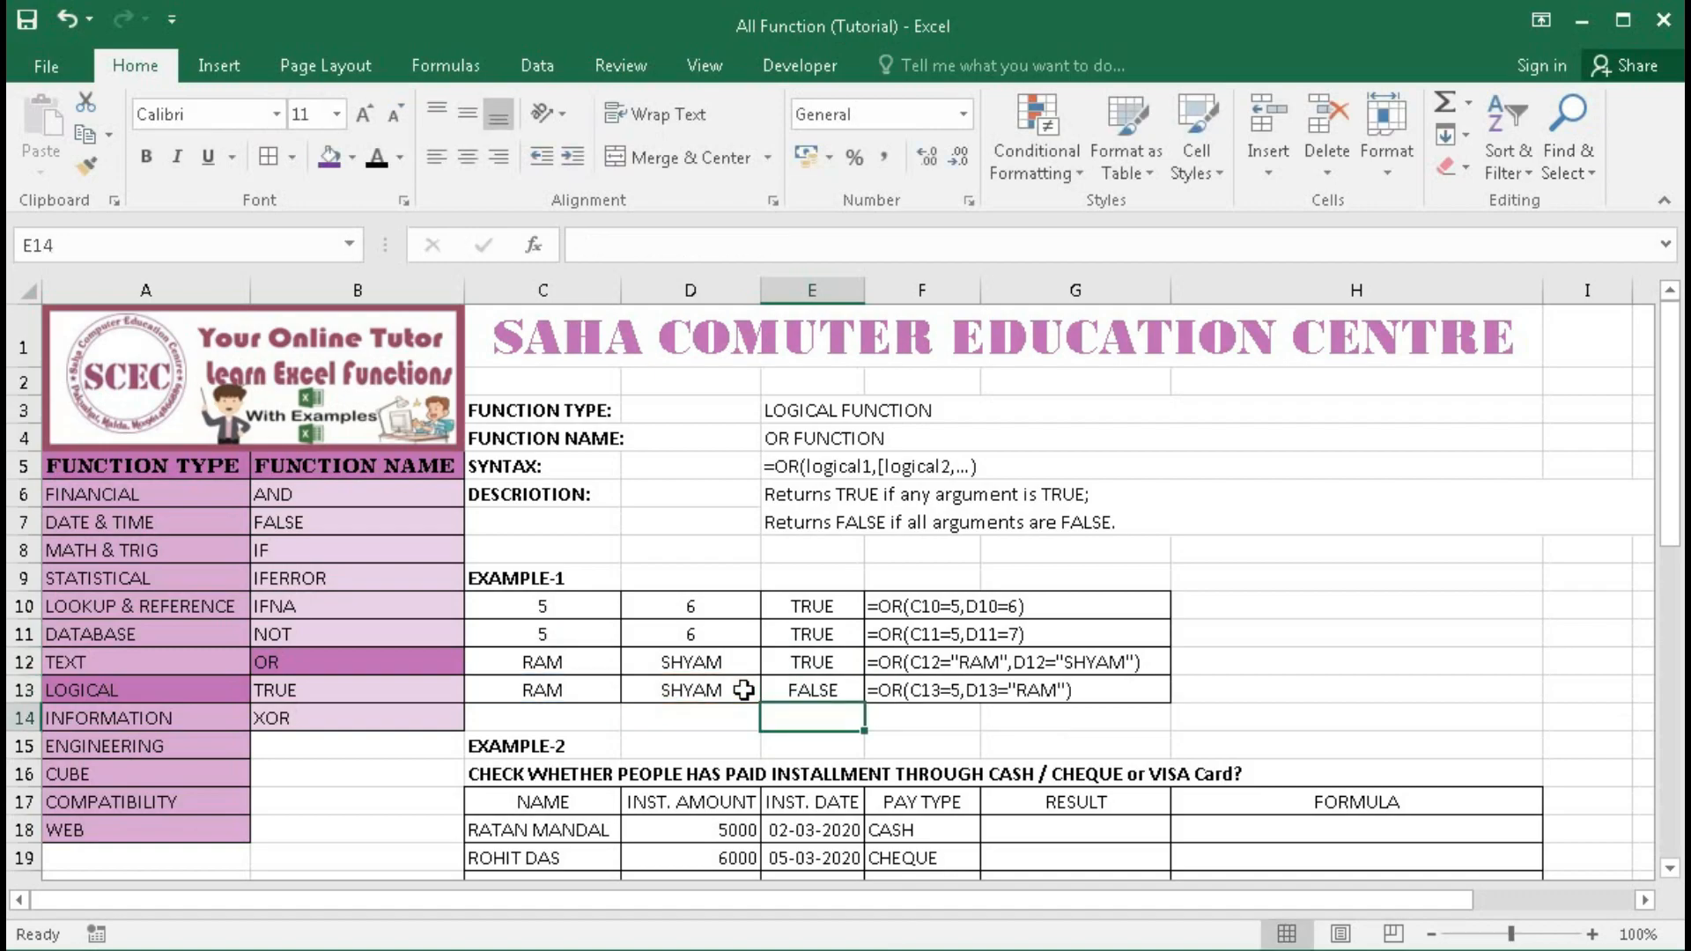
{"action": "left_click", "coordinate": [859, 691]}
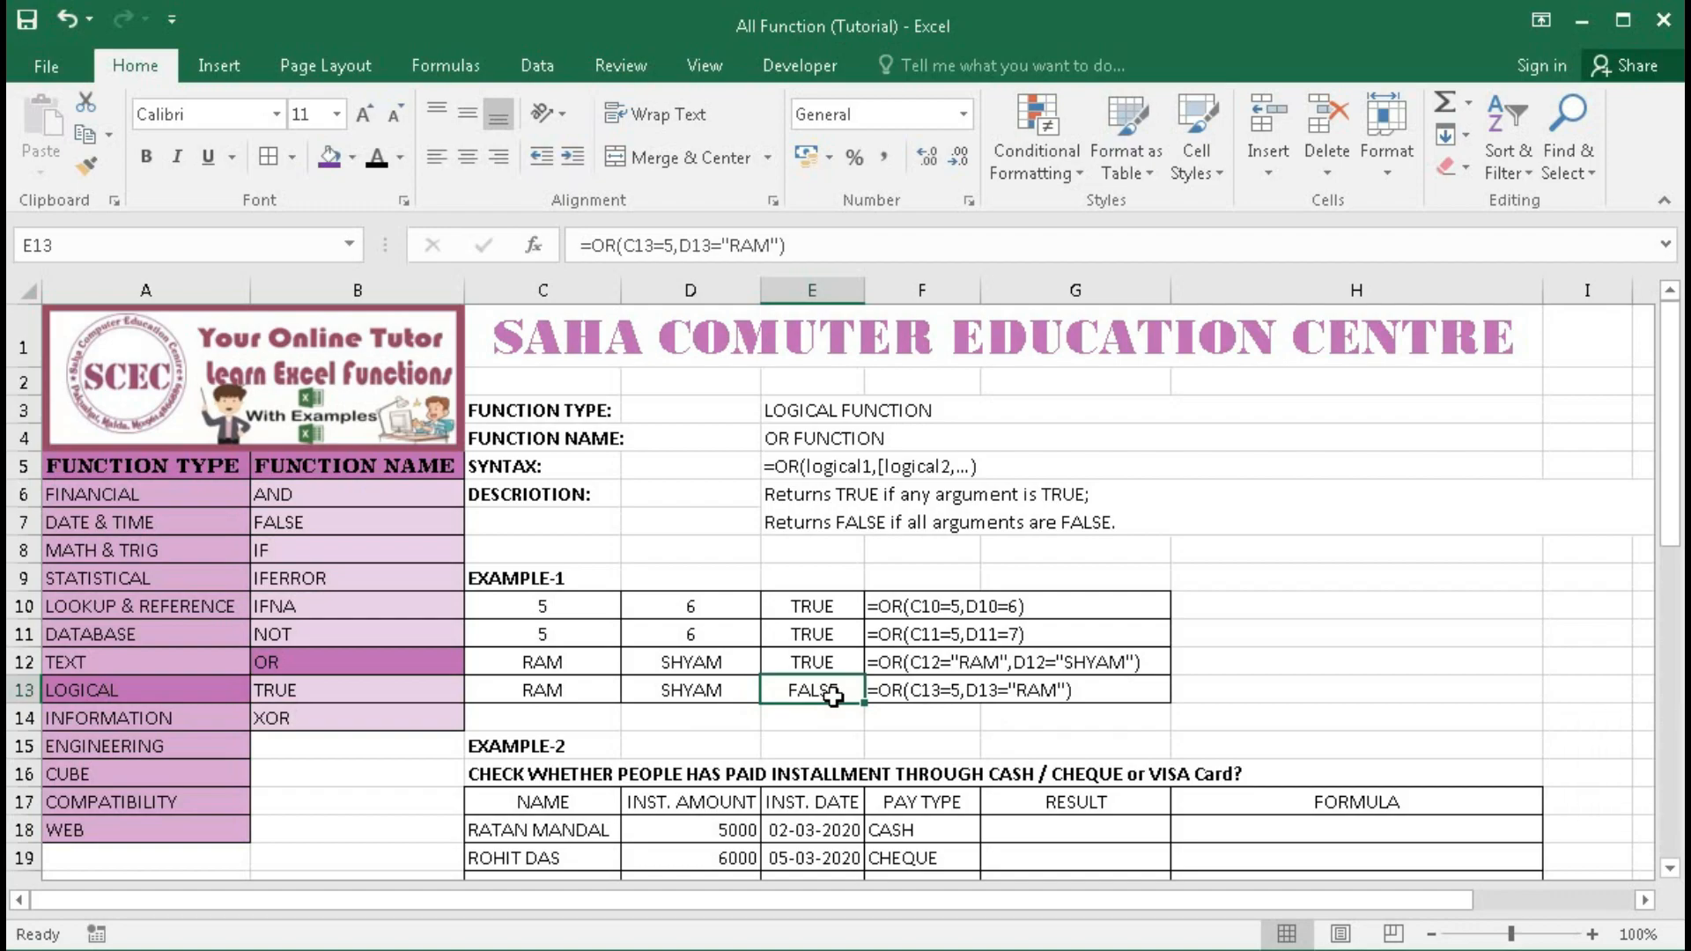
{"action": "left_click", "coordinate": [1669, 868]}
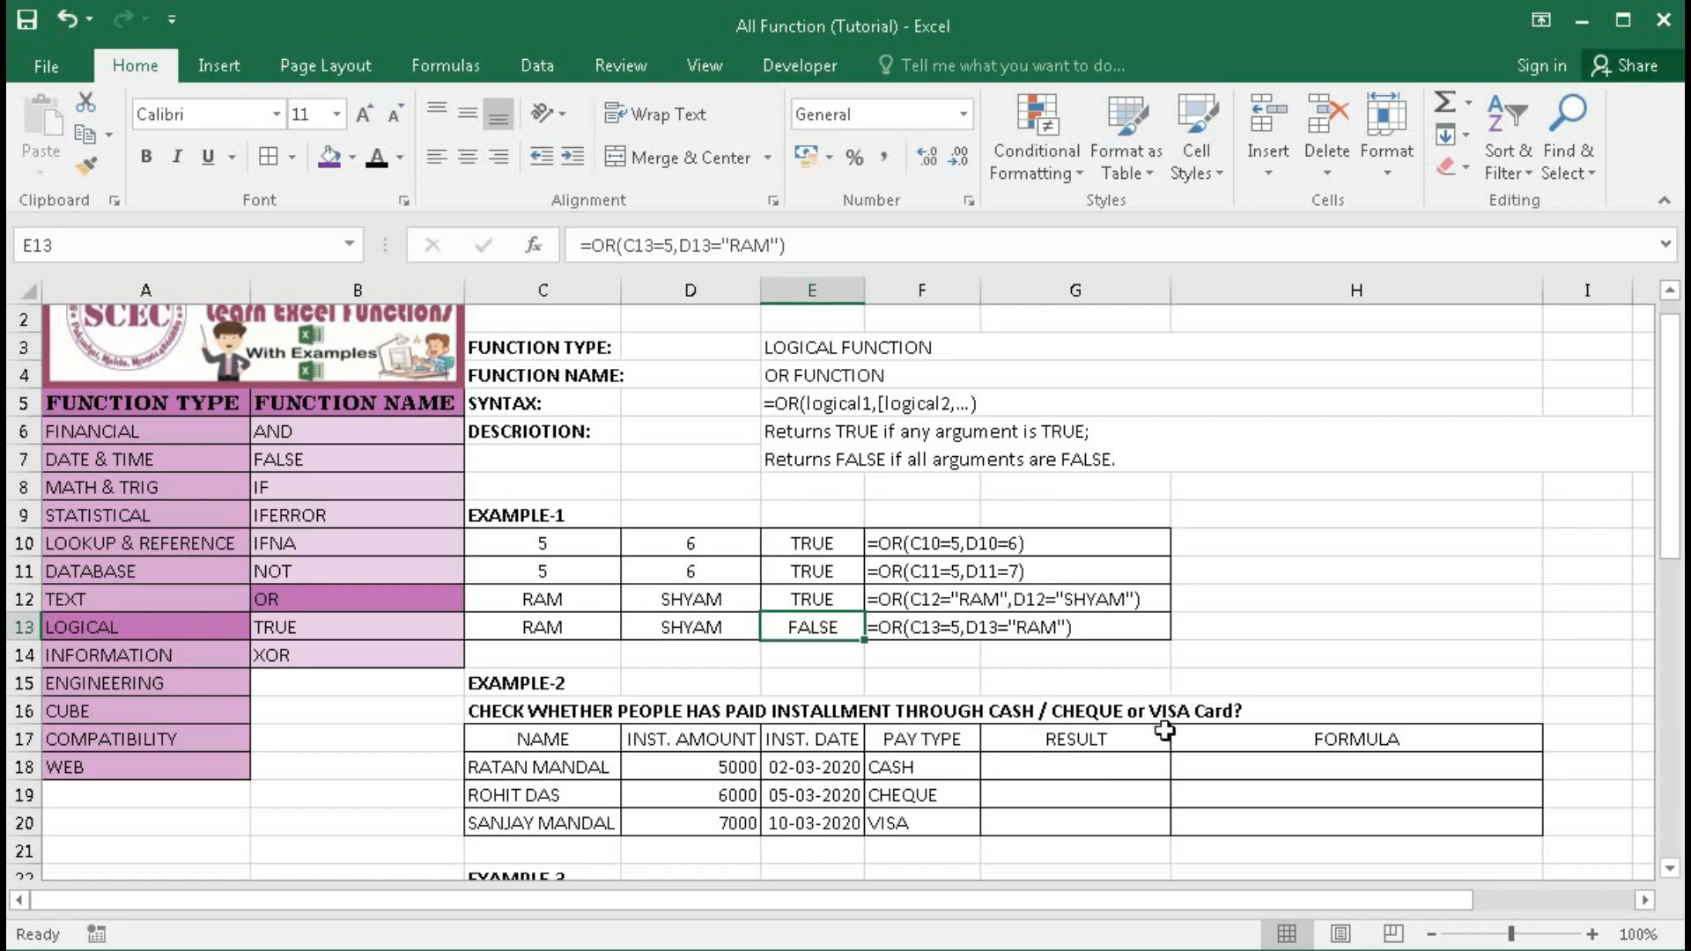
- Enter the formula =OR(F18="CASH",F18="CHEQUE") in result cell G18 of Example-2
{"action": "left_click", "coordinate": [1042, 766]}
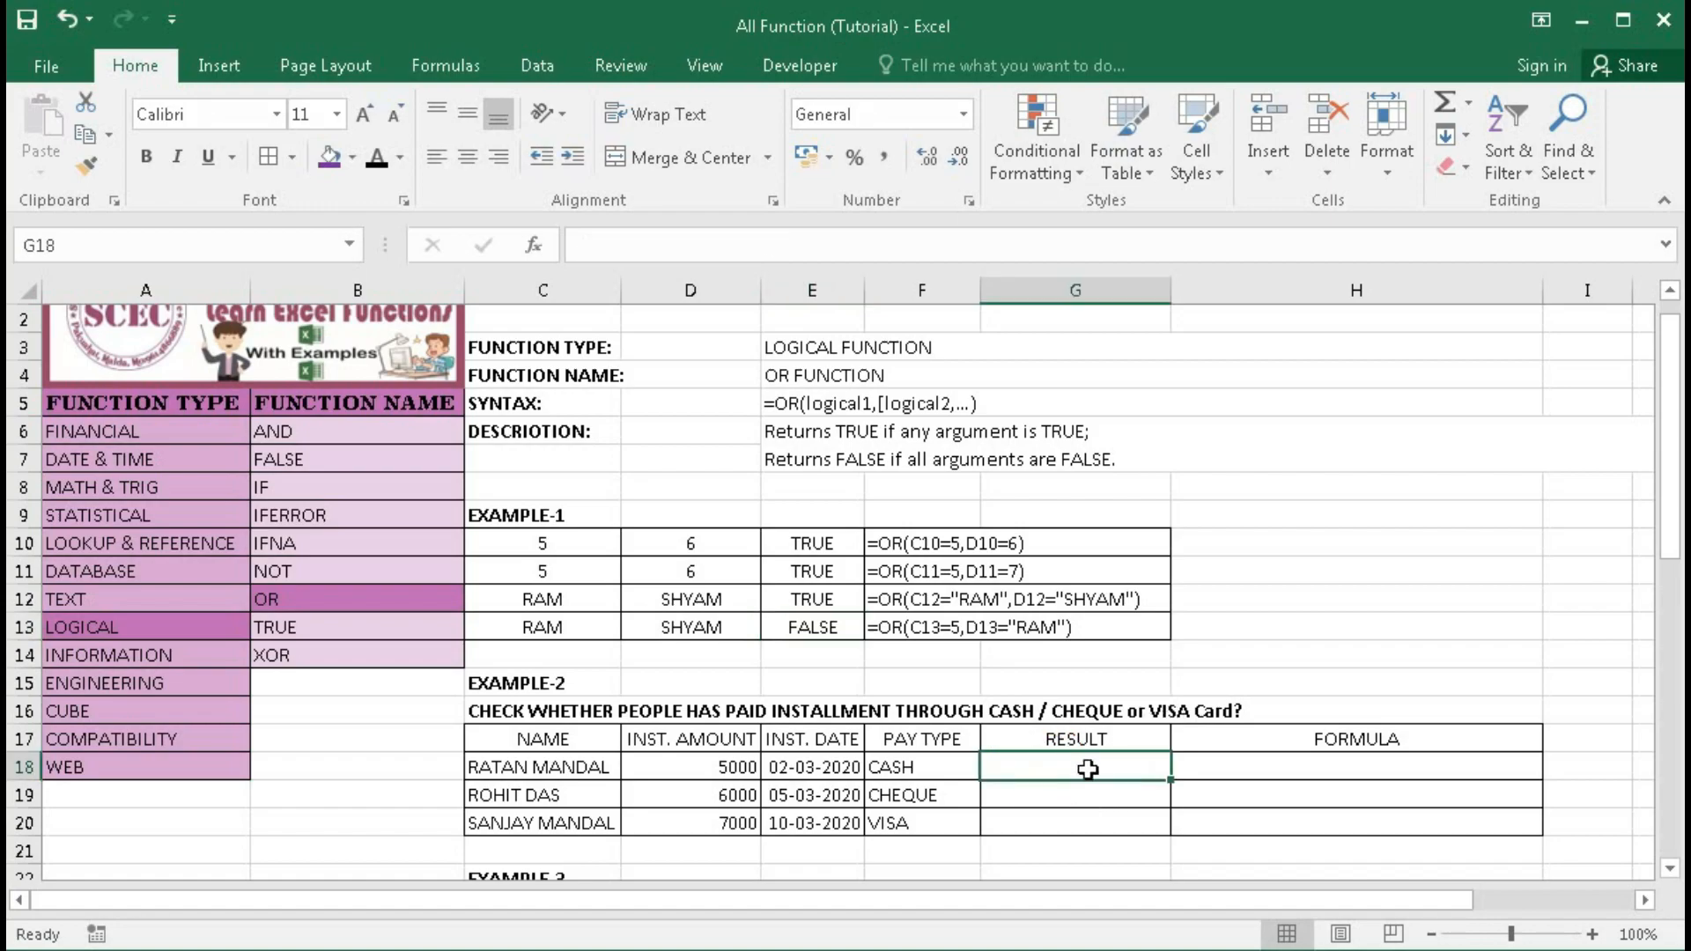
{"action": "type", "text": "=OR"}
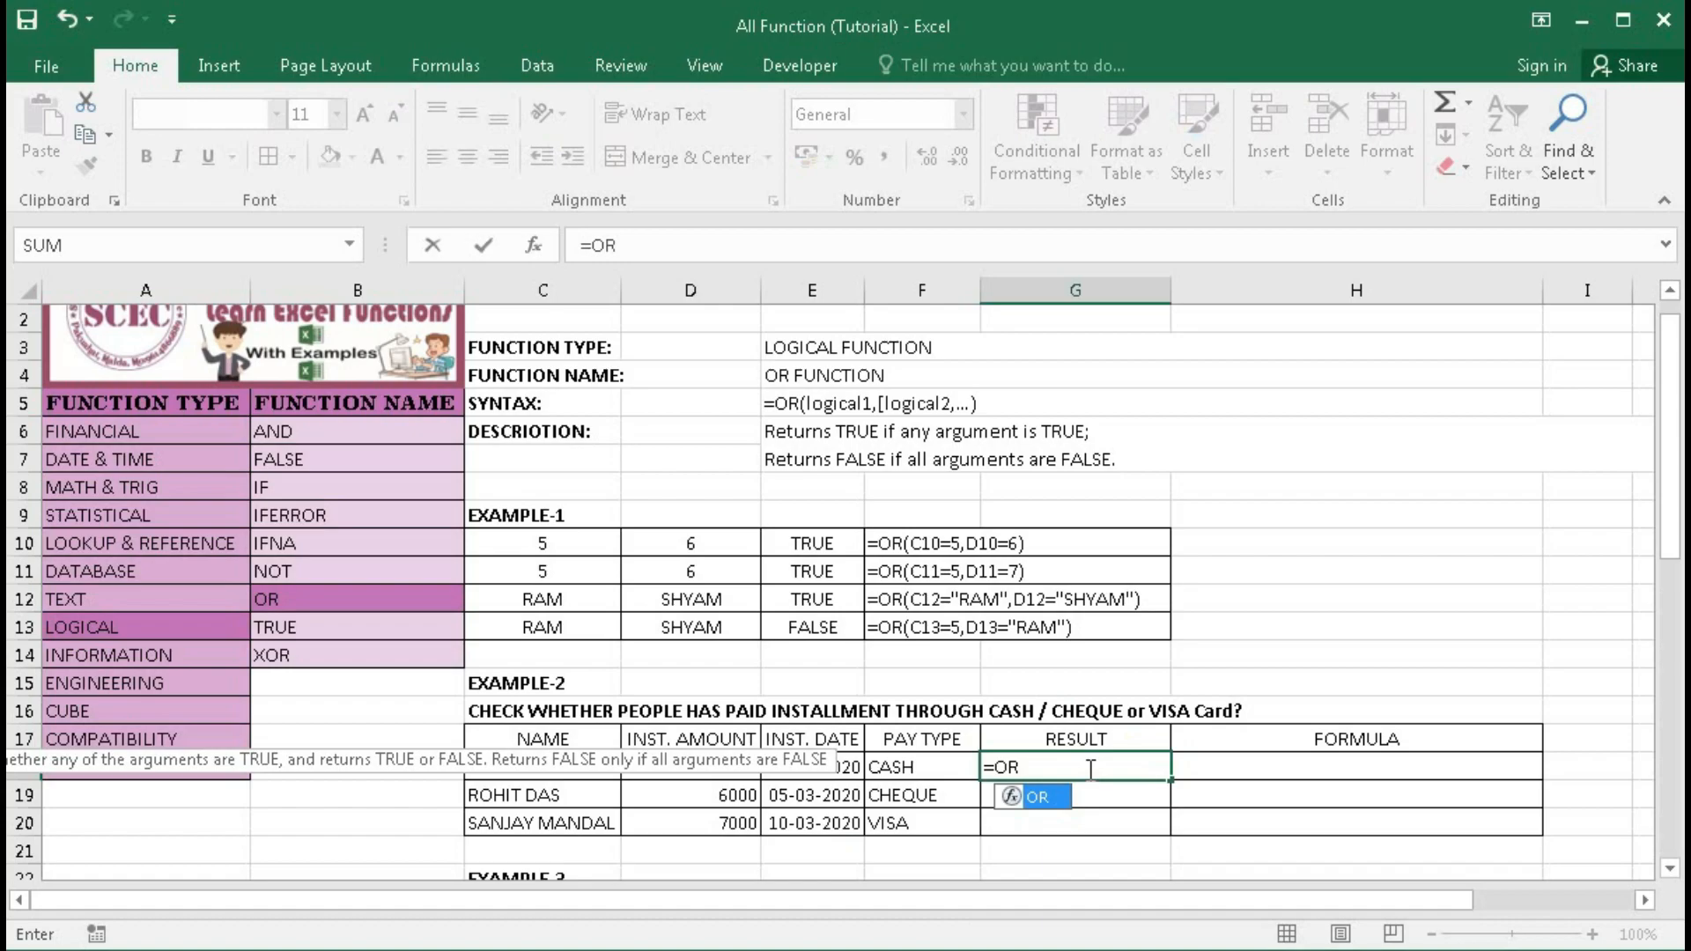
{"action": "type", "text": "("}
{"action": "left_click", "coordinate": [933, 768]}
{"action": "type", "text": "=\"CAS"}
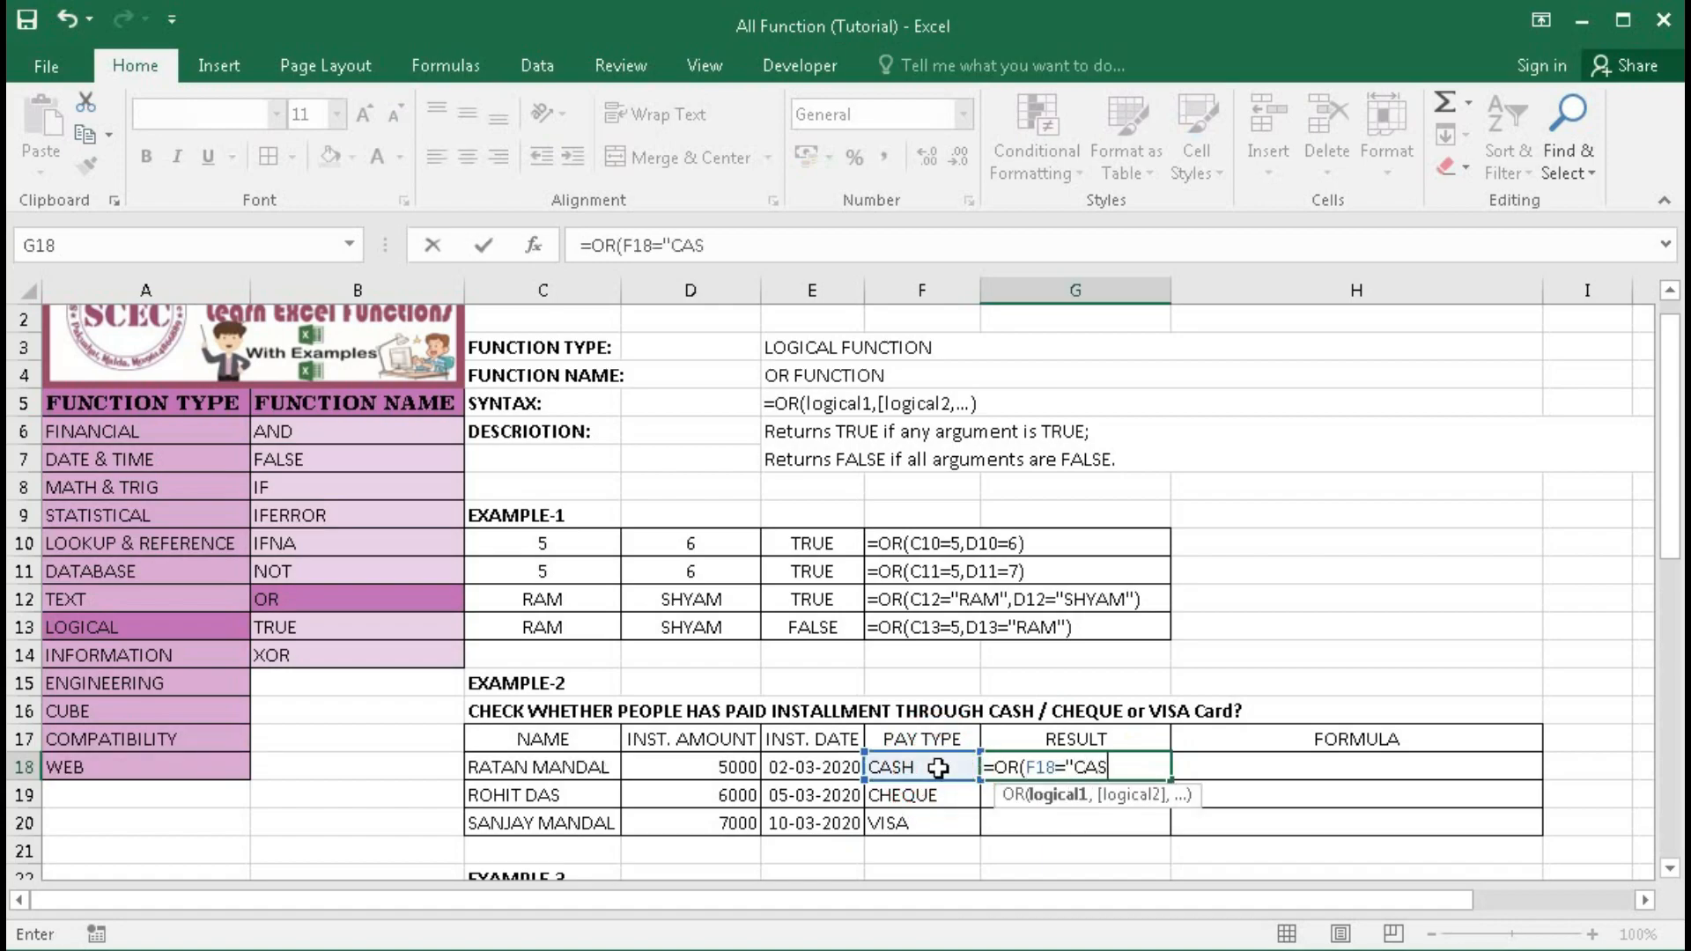
{"action": "type", "text": "H\","}
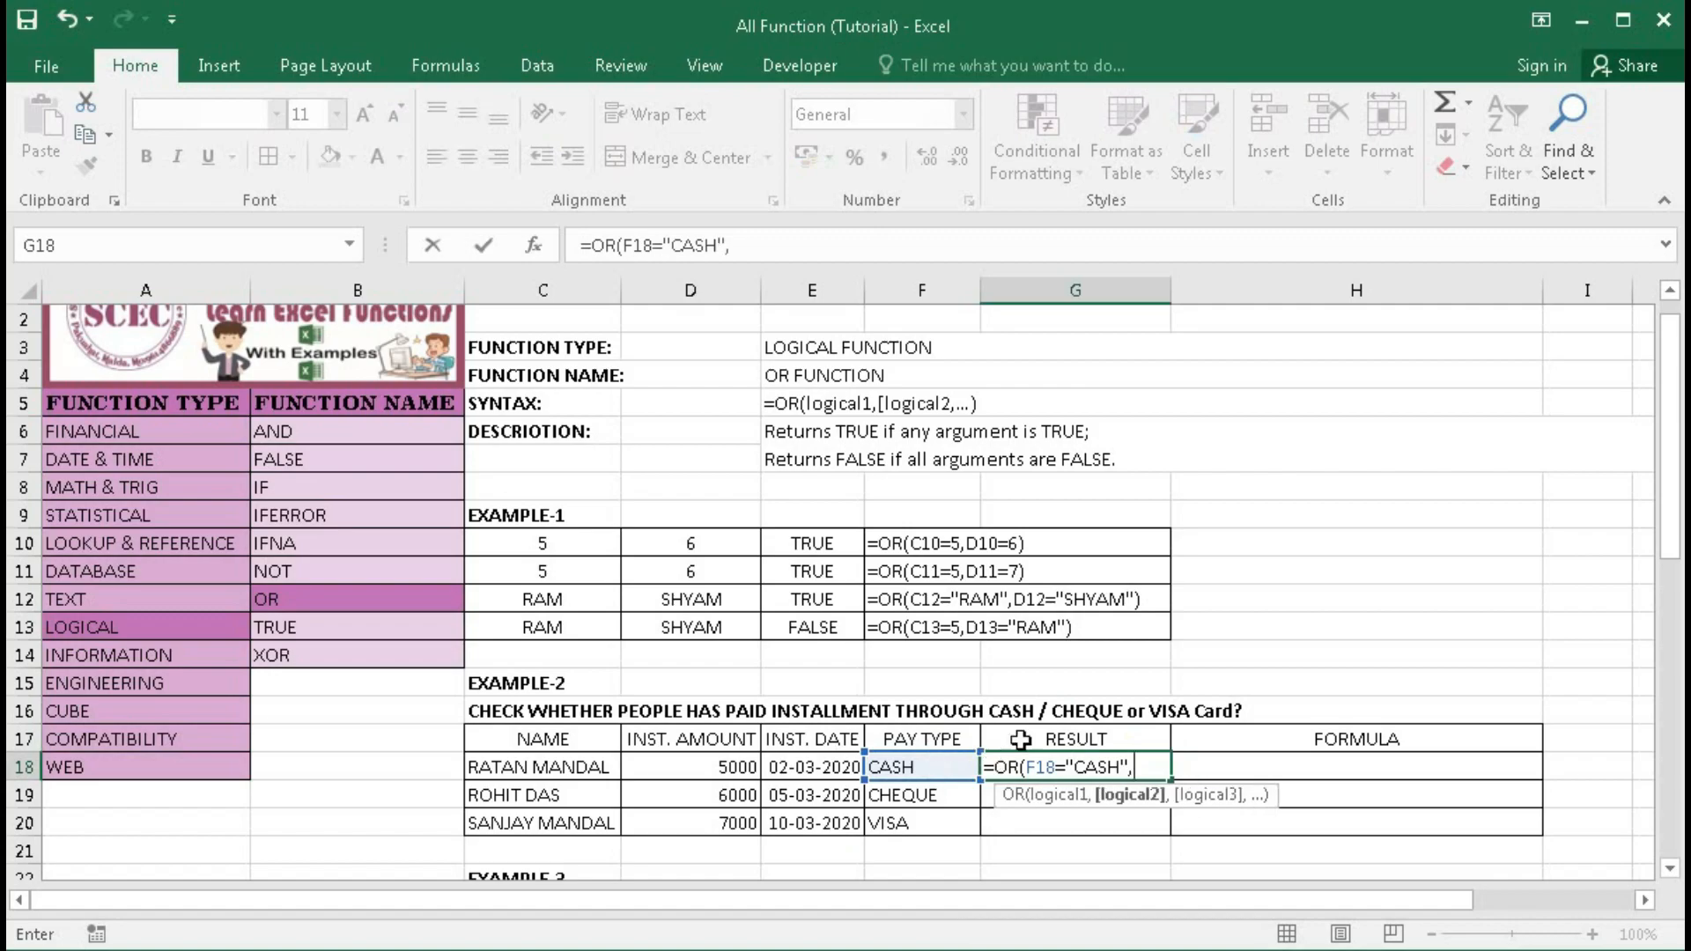
{"action": "left_click", "coordinate": [933, 767]}
{"action": "type", "text": "="}
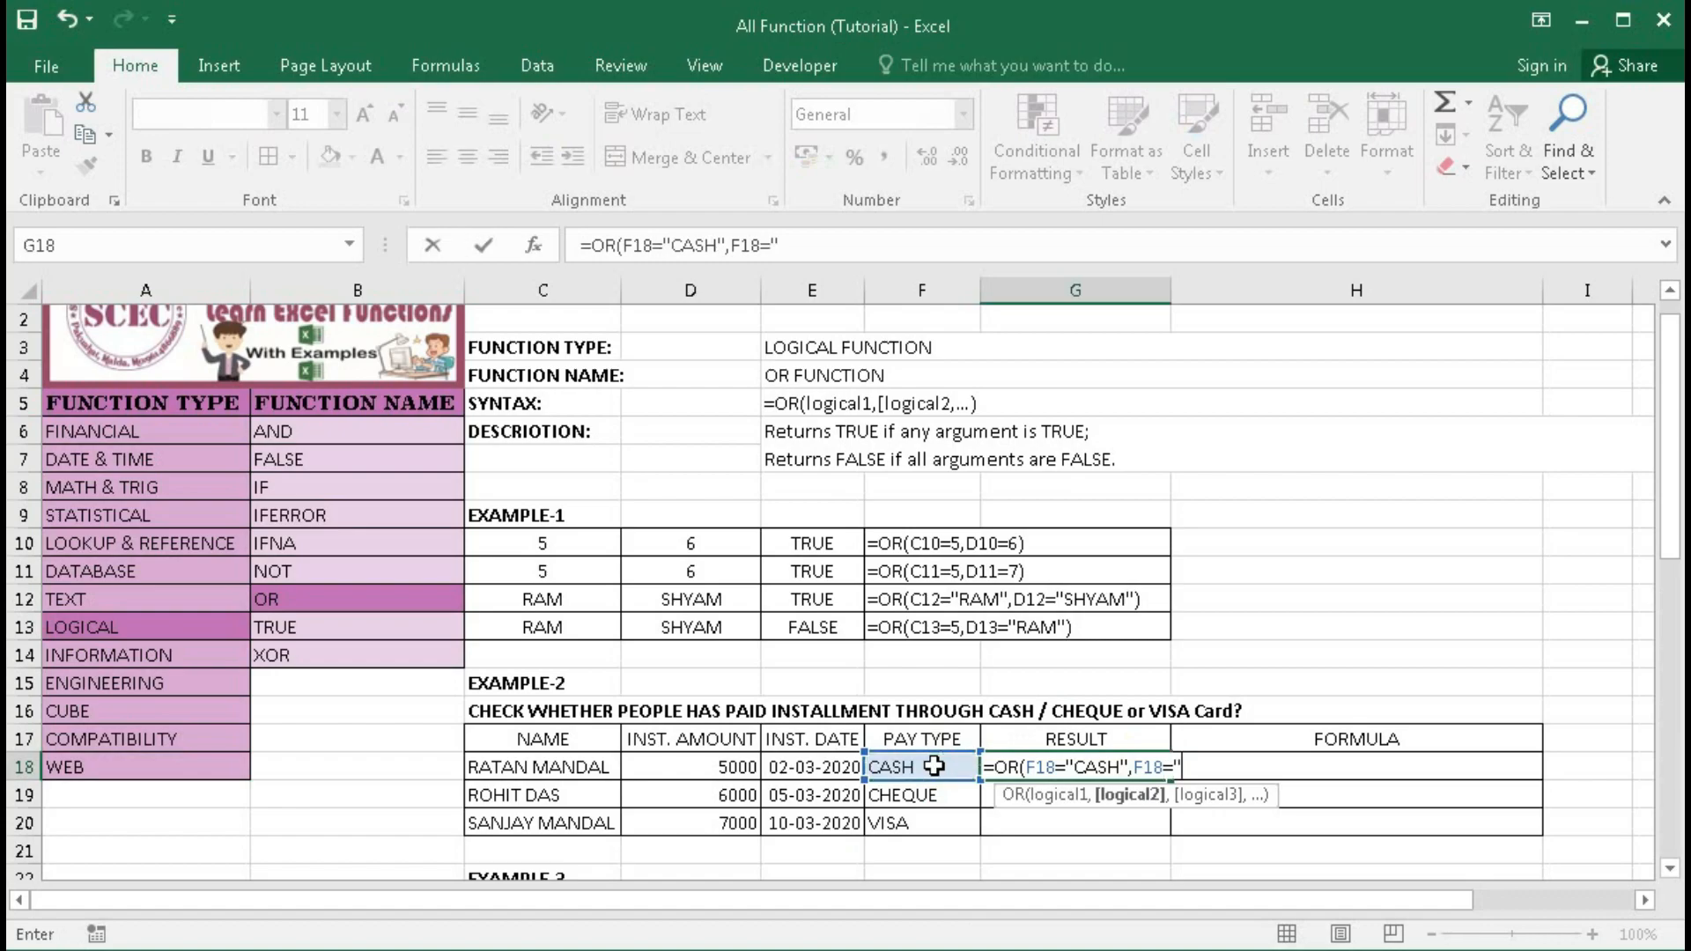
{"action": "type", "text": "\"CHEQUE"}
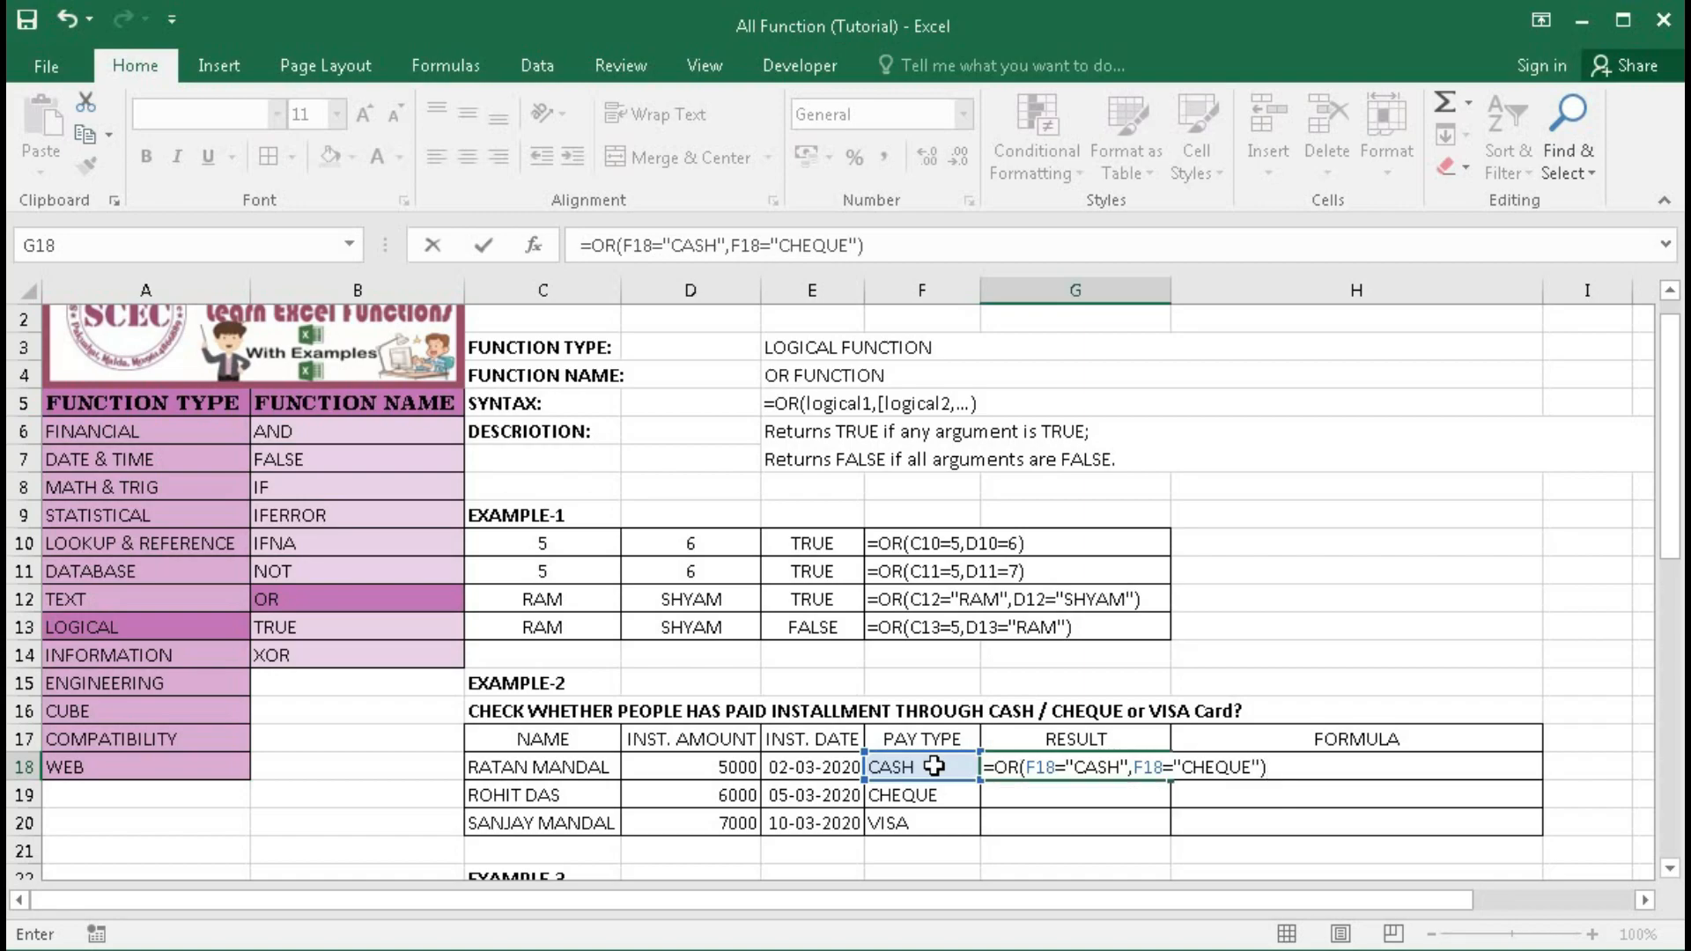
{"action": "key", "text": "Return"}
{"action": "left_click", "coordinate": [1147, 767]}
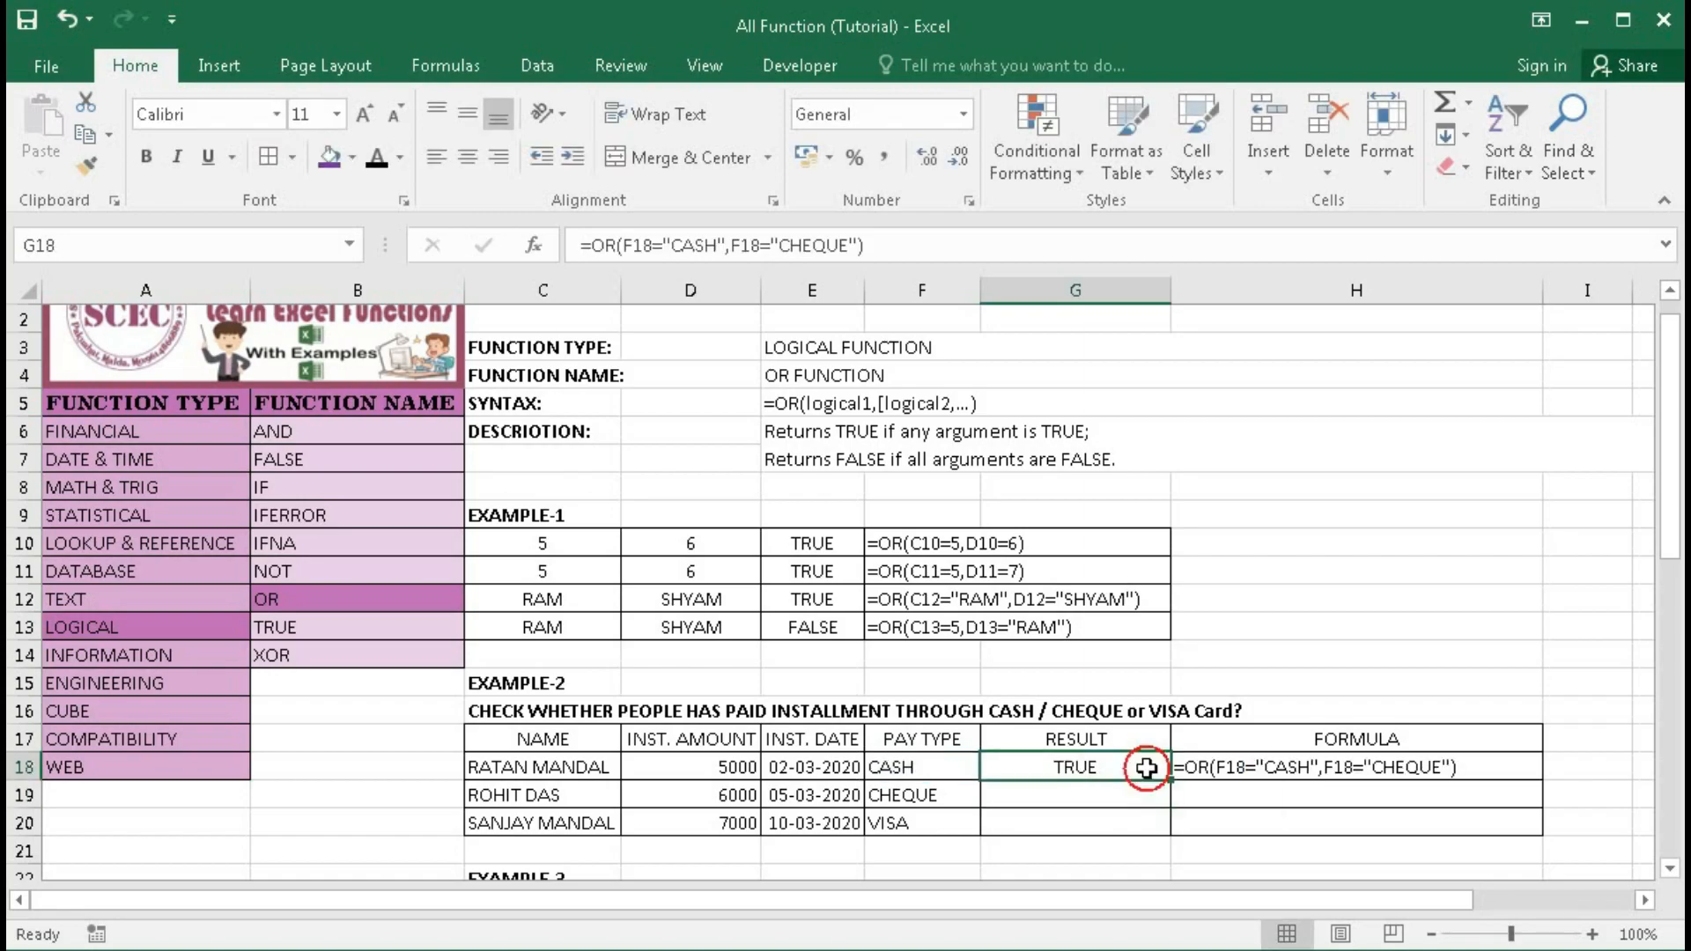
- Fill the OR formula from G18 down to G20 and check the copied results against their pay types
{"action": "left_click", "coordinate": [940, 769]}
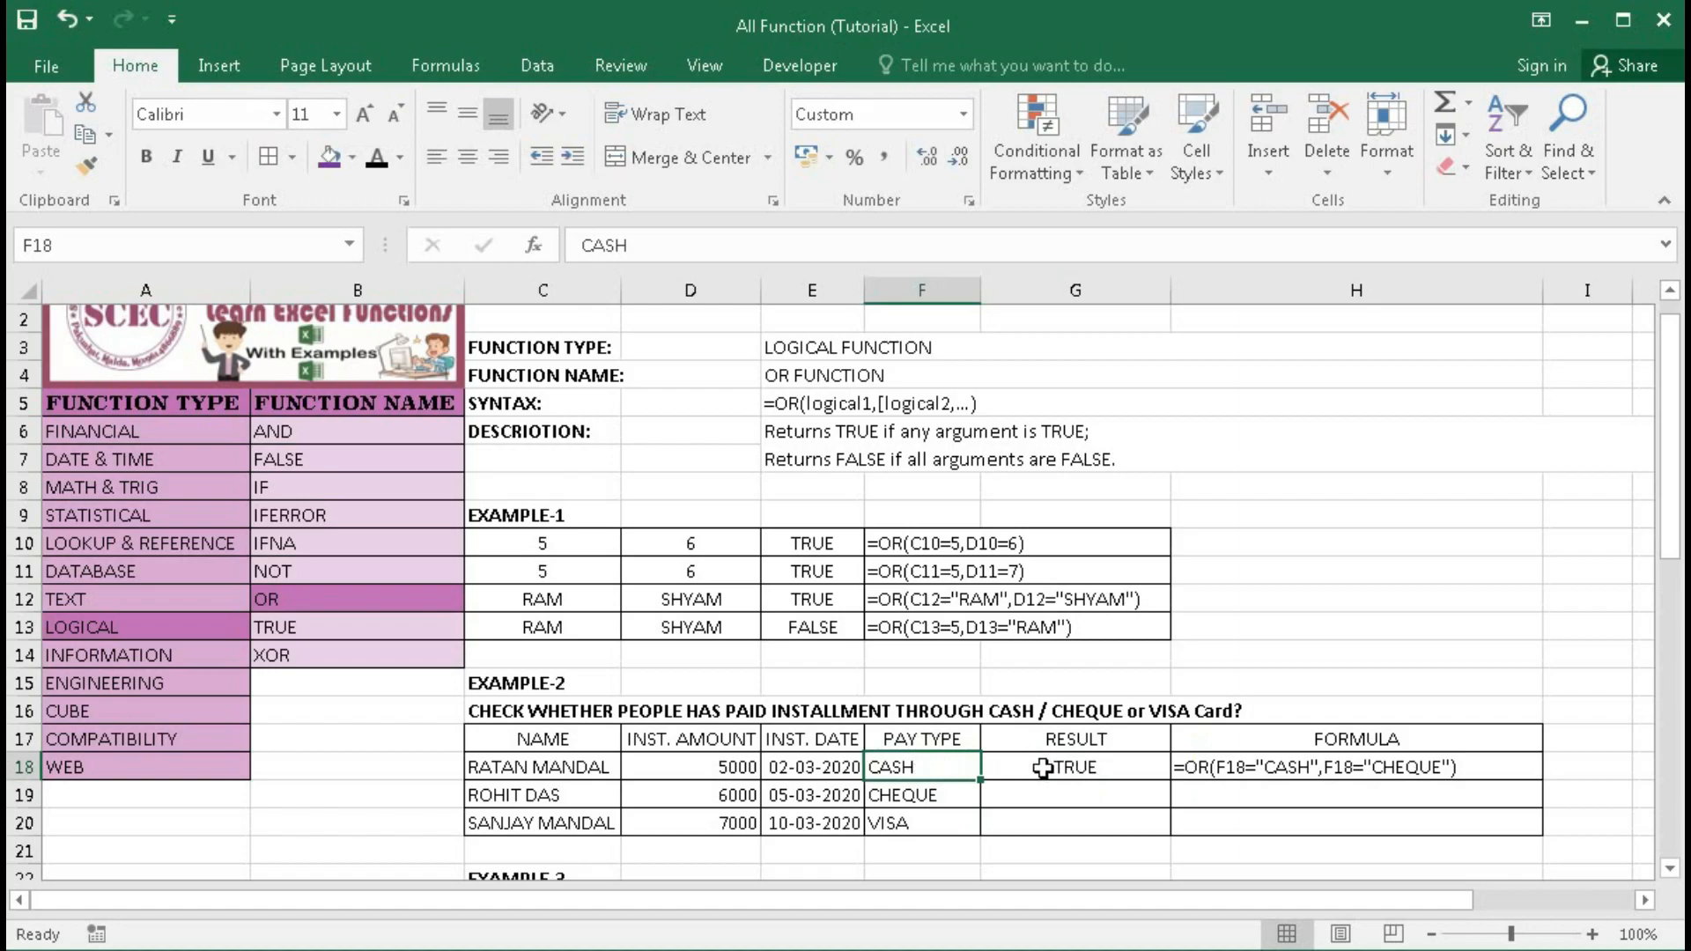
{"action": "left_click", "coordinate": [1103, 765]}
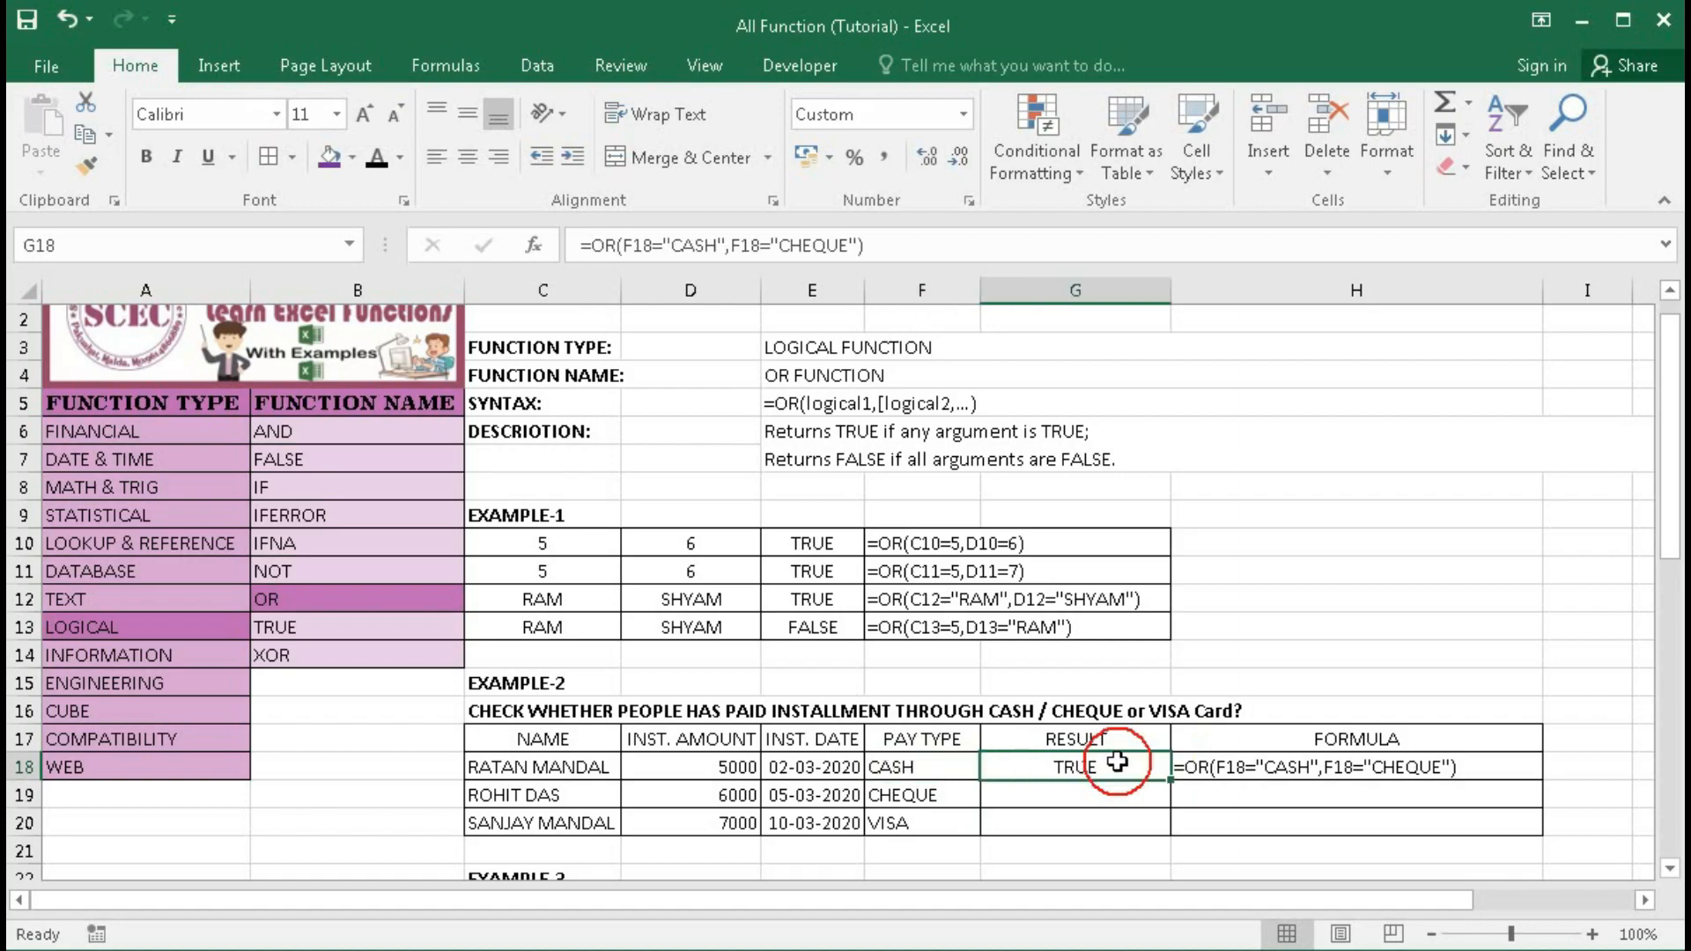
{"action": "left_click_drag", "start_coordinate": [1170, 780], "coordinate": [1171, 832]}
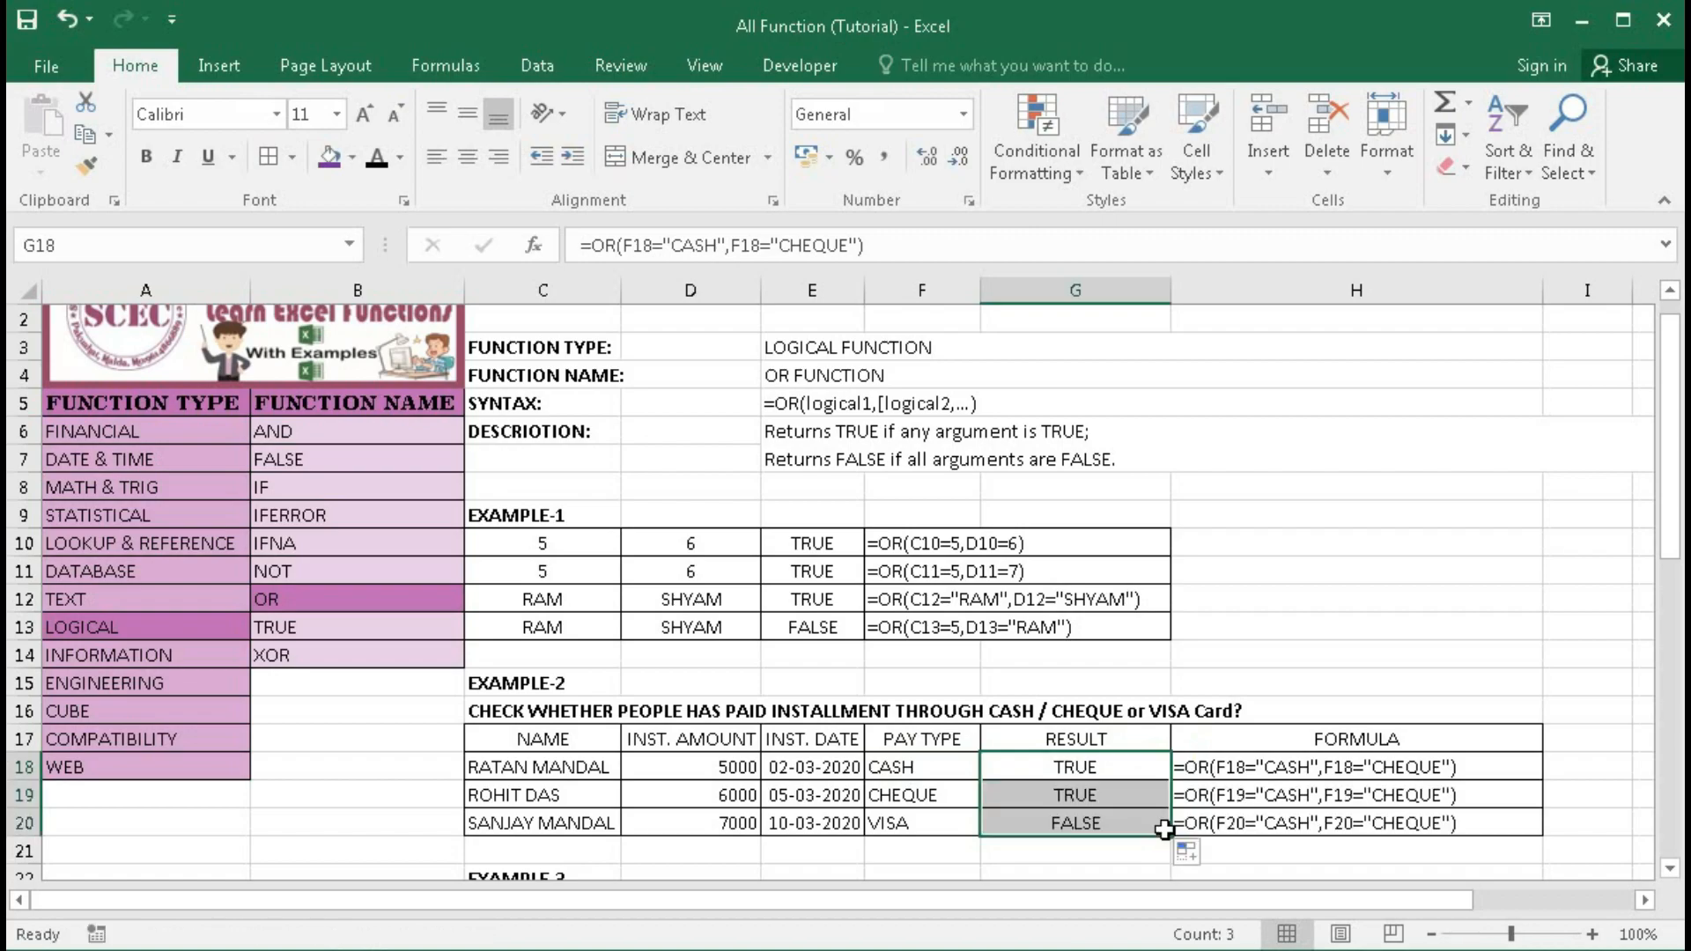
{"action": "left_click", "coordinate": [1095, 807]}
{"action": "left_click", "coordinate": [892, 797]}
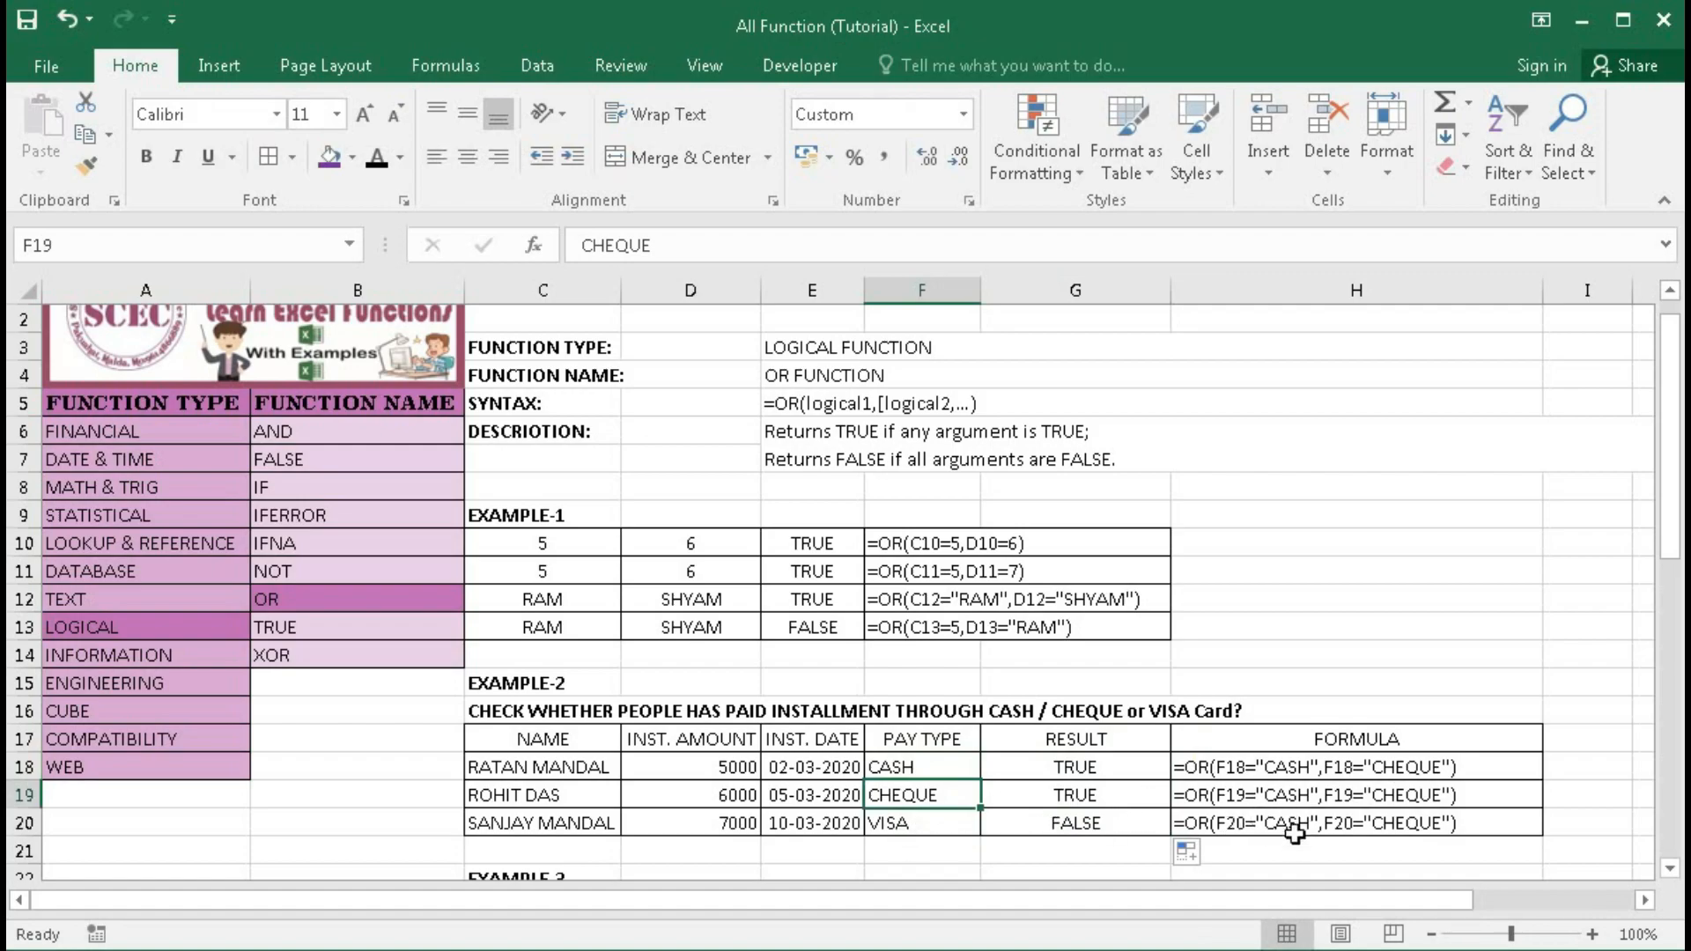
{"action": "left_click", "coordinate": [1141, 827]}
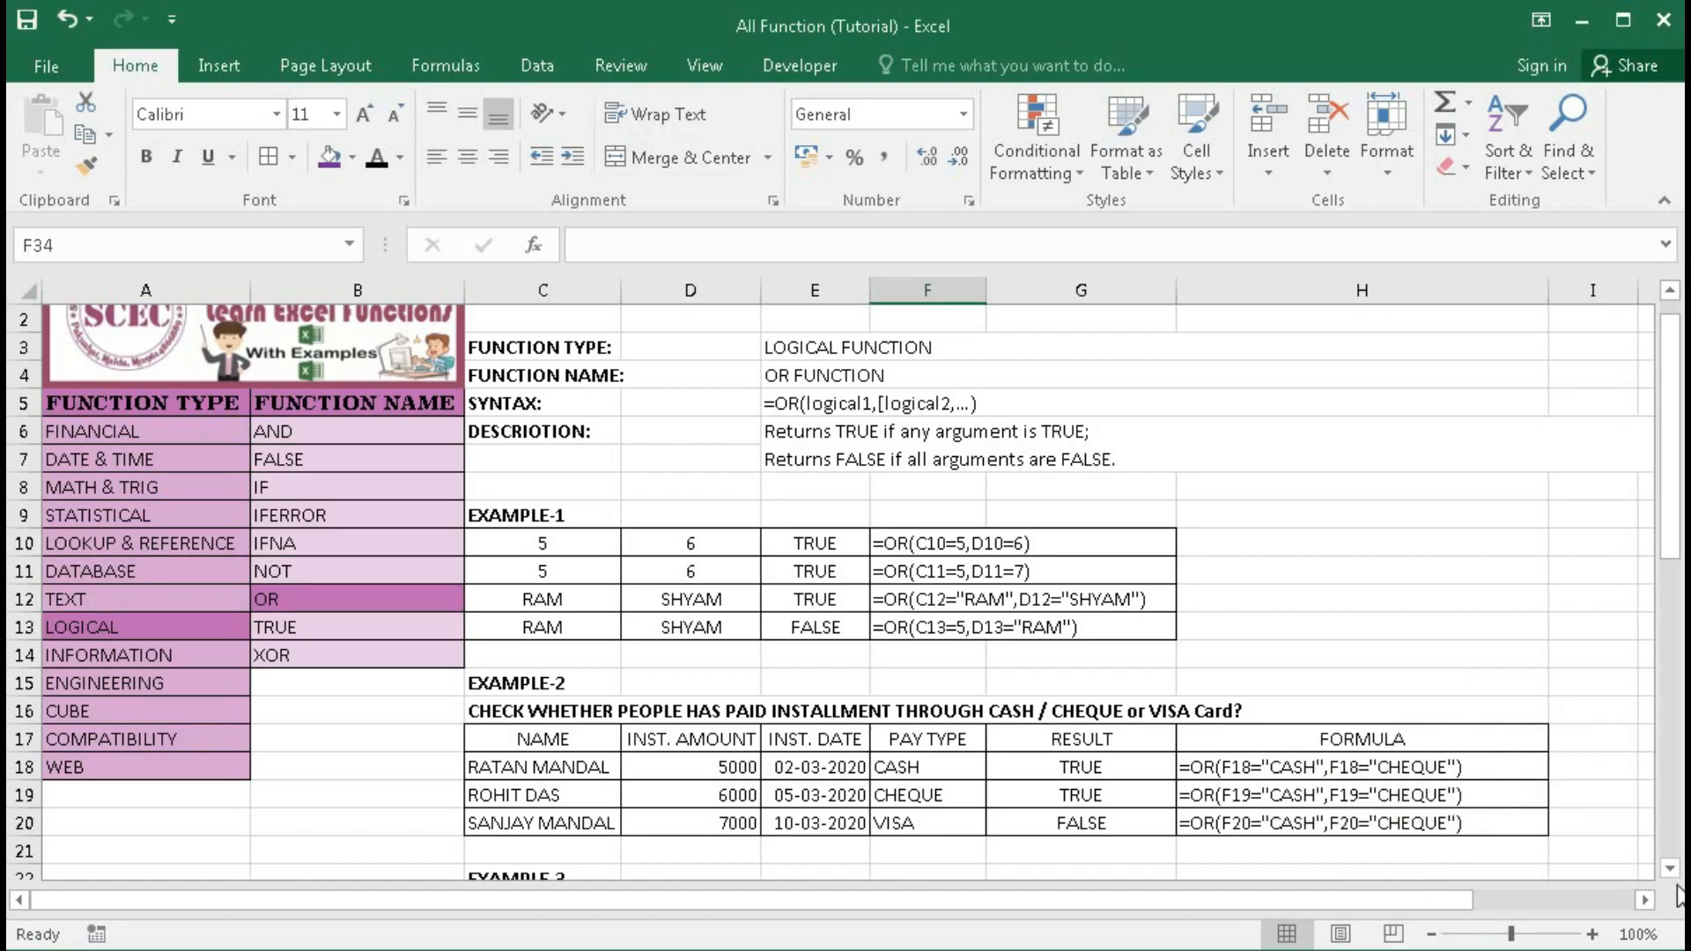
- Start an IF formula in extra charge cell G26 of Example-3, nesting an OR that compares F26
{"action": "left_click", "coordinate": [1670, 870]}
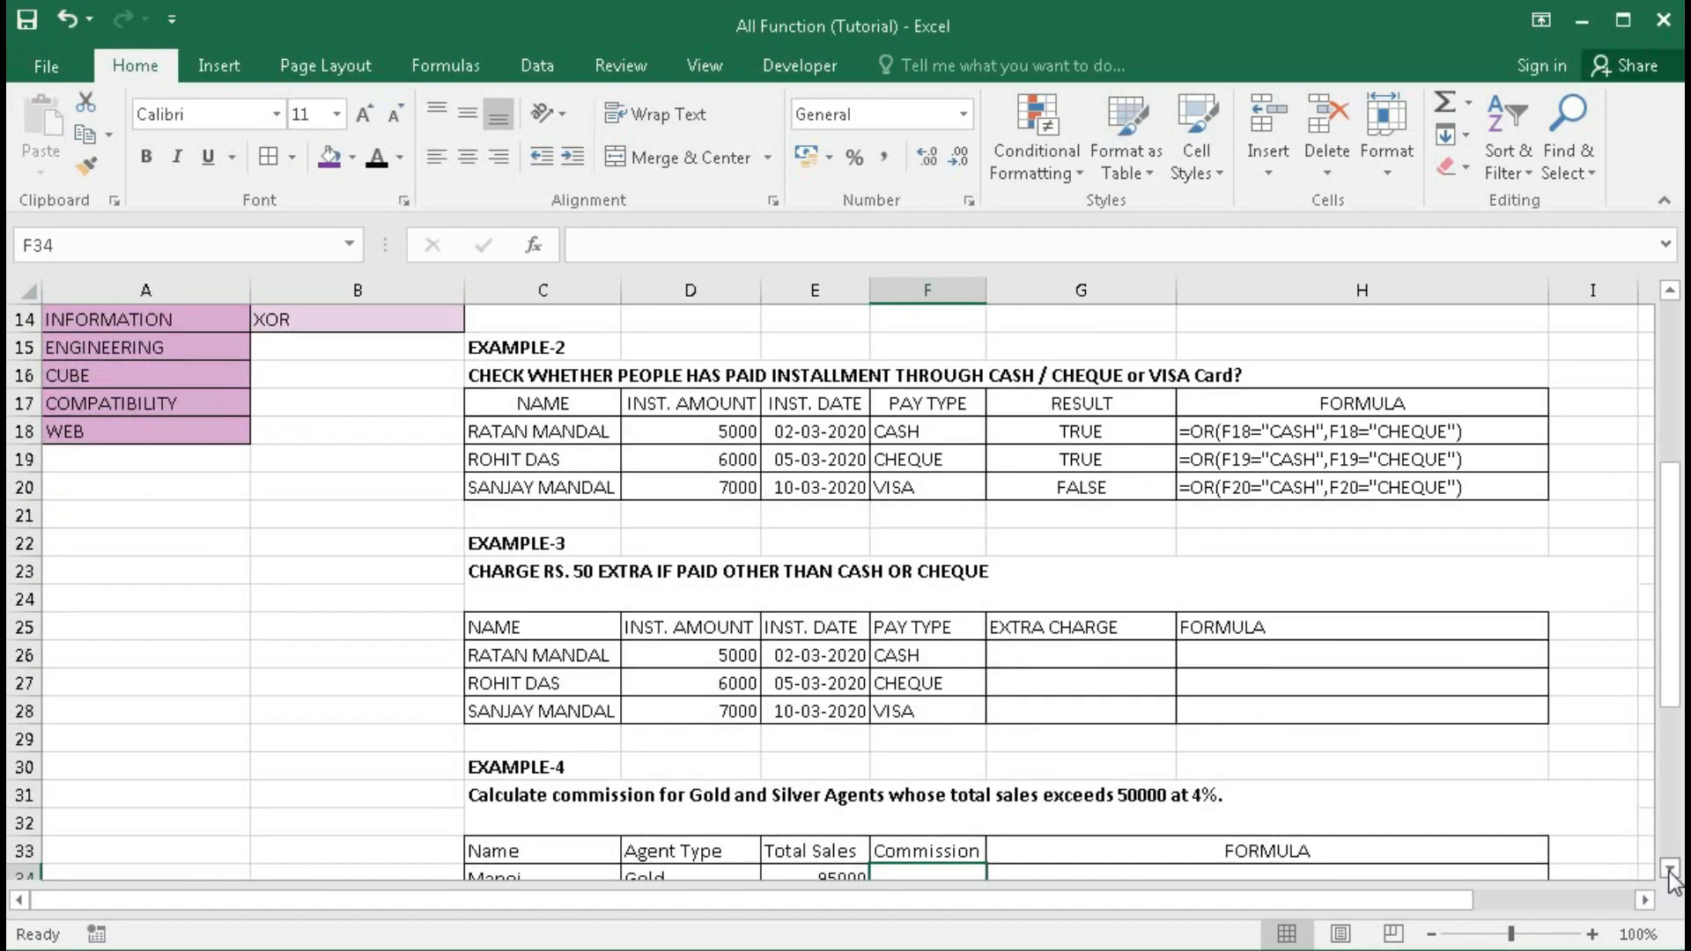
{"action": "left_click", "coordinate": [1669, 870]}
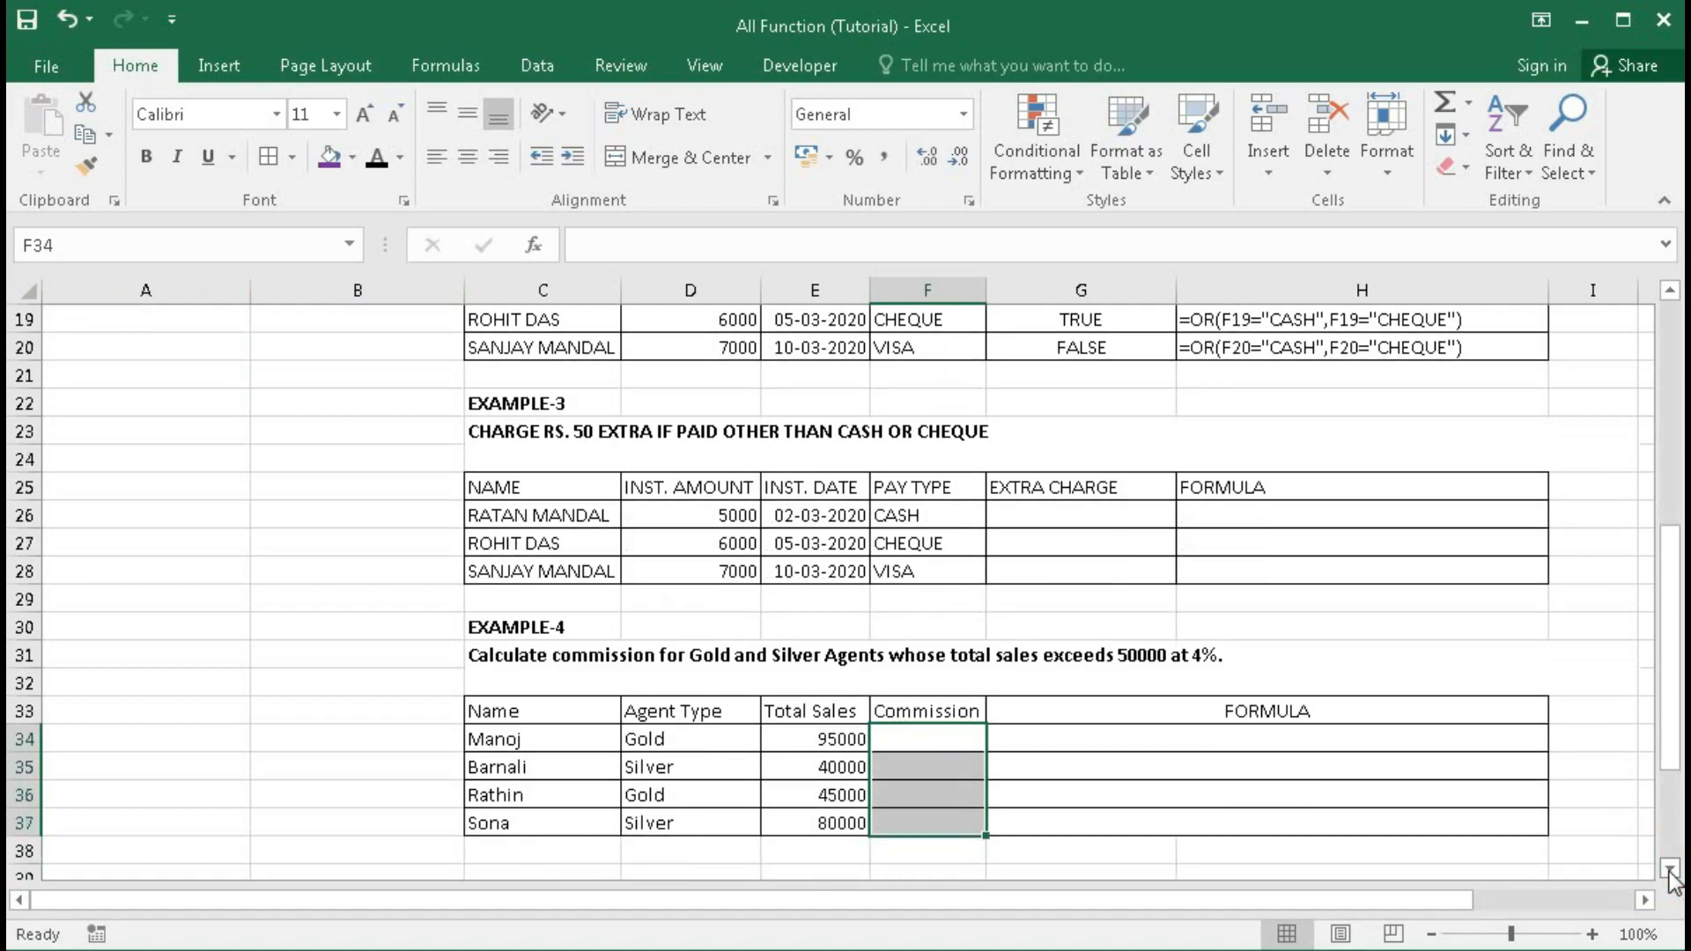
{"action": "left_click", "coordinate": [1591, 933]}
{"action": "left_click", "coordinate": [1591, 934]}
{"action": "left_click_drag", "start_coordinate": [1668, 743], "coordinate": [1665, 763]}
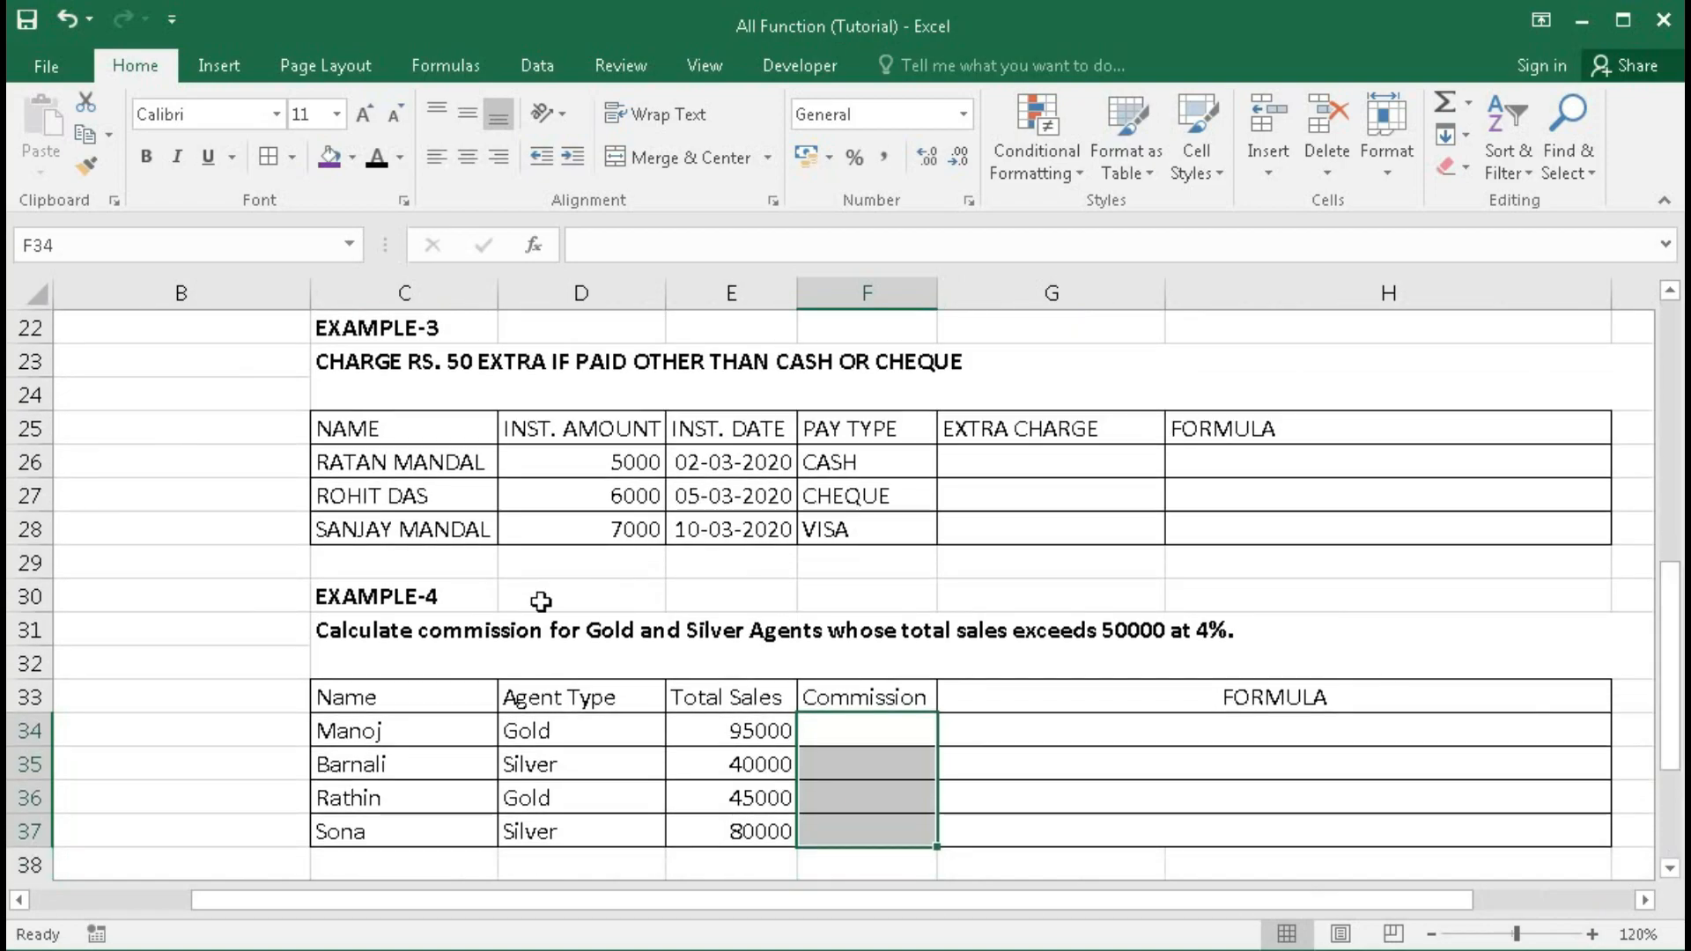
{"action": "left_click", "coordinate": [537, 464]}
{"action": "left_click", "coordinate": [366, 385]}
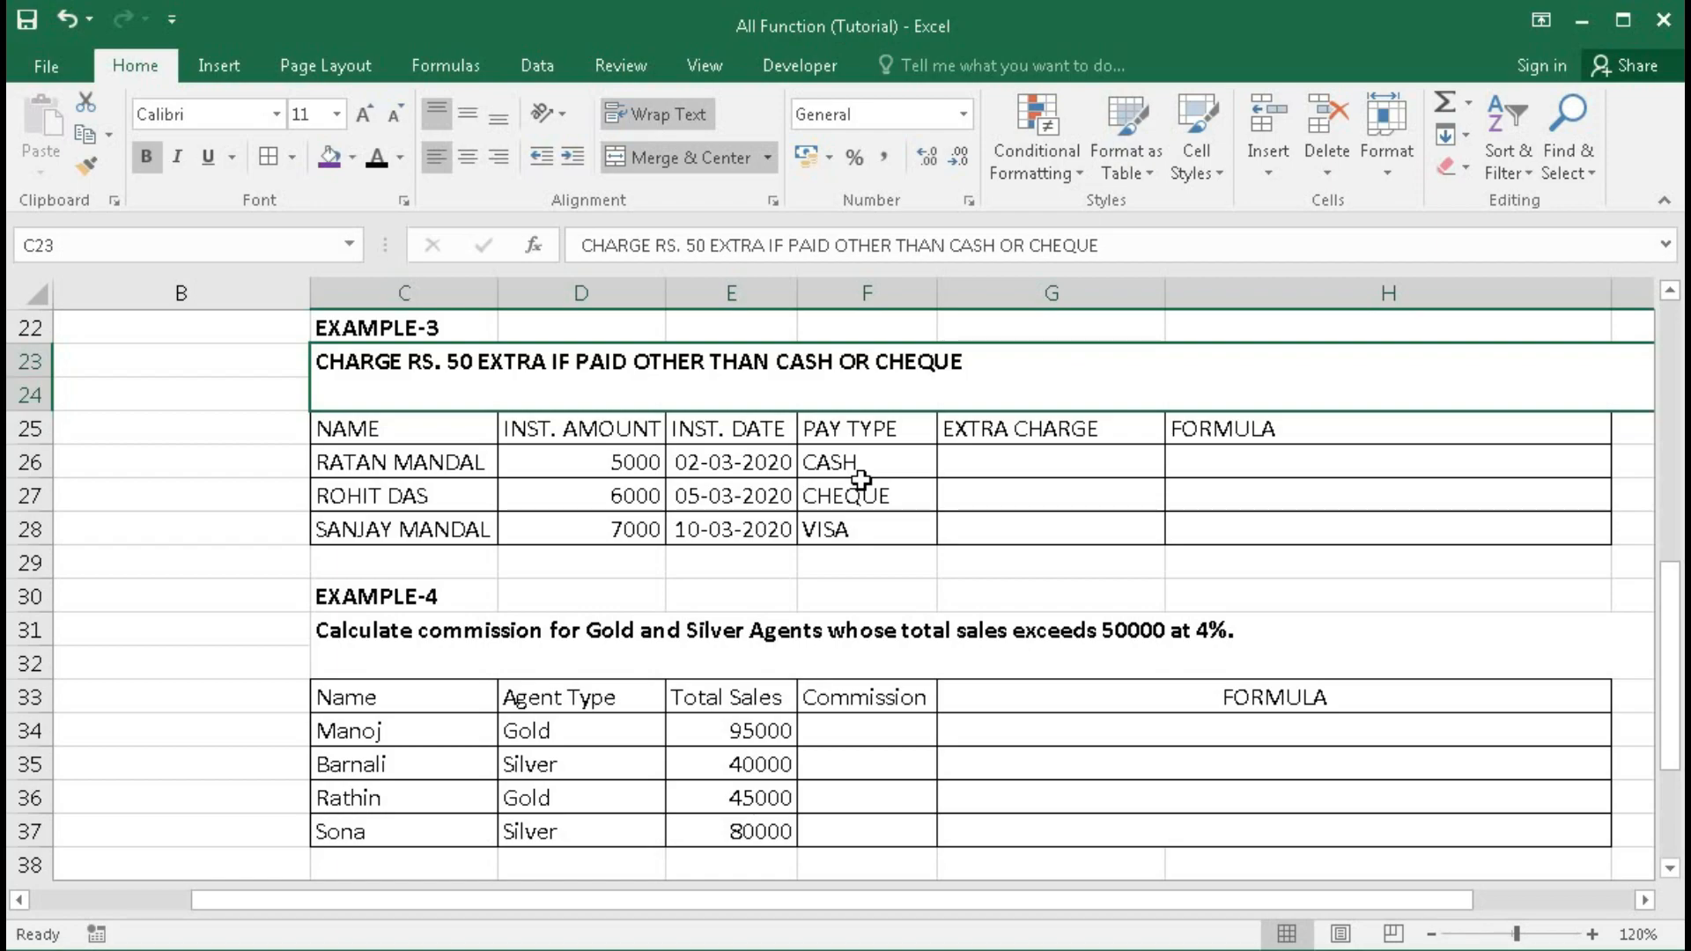
{"action": "left_click", "coordinate": [1024, 475]}
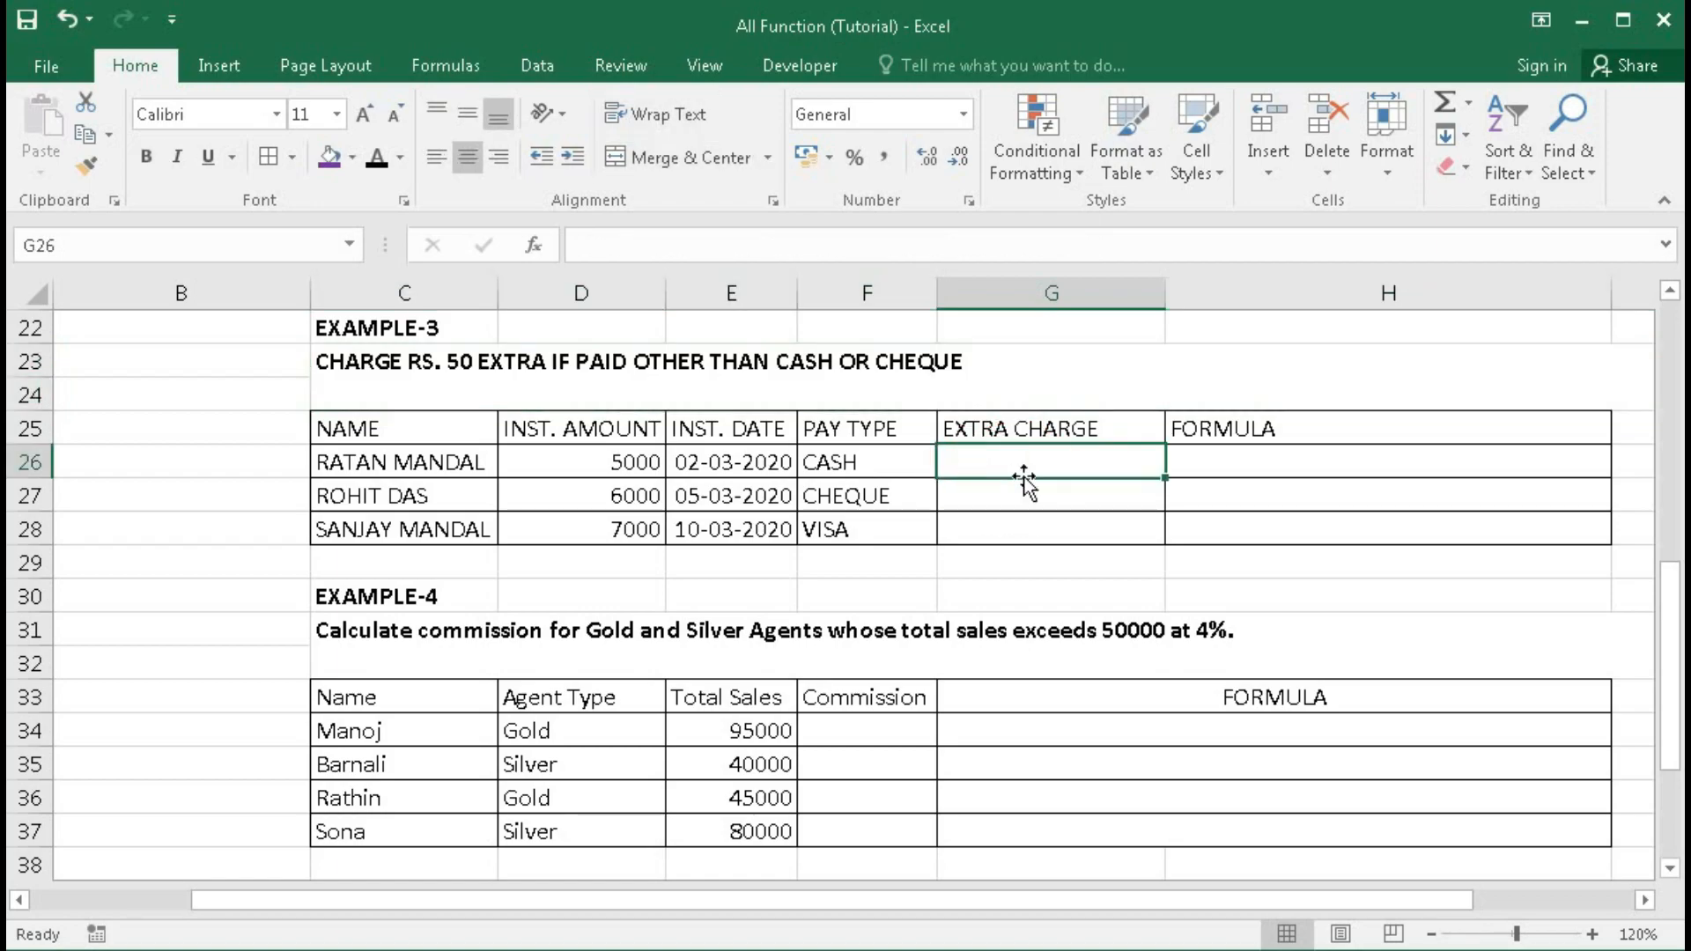
{"action": "type", "text": "=IF"}
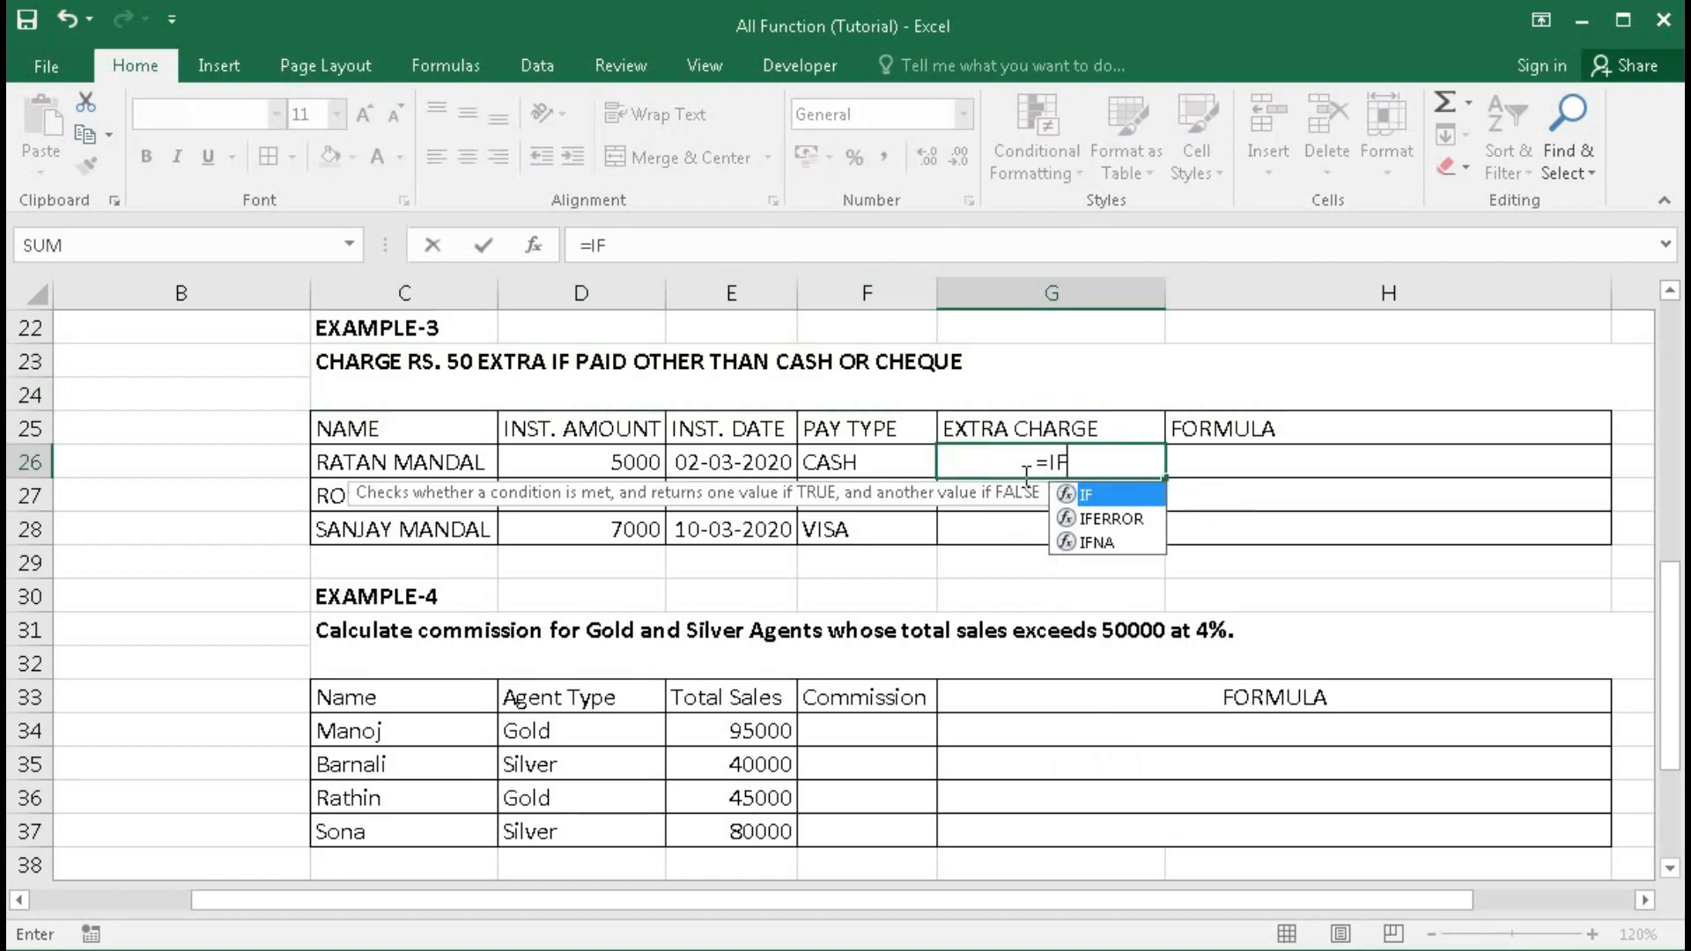
{"action": "type", "text": "("}
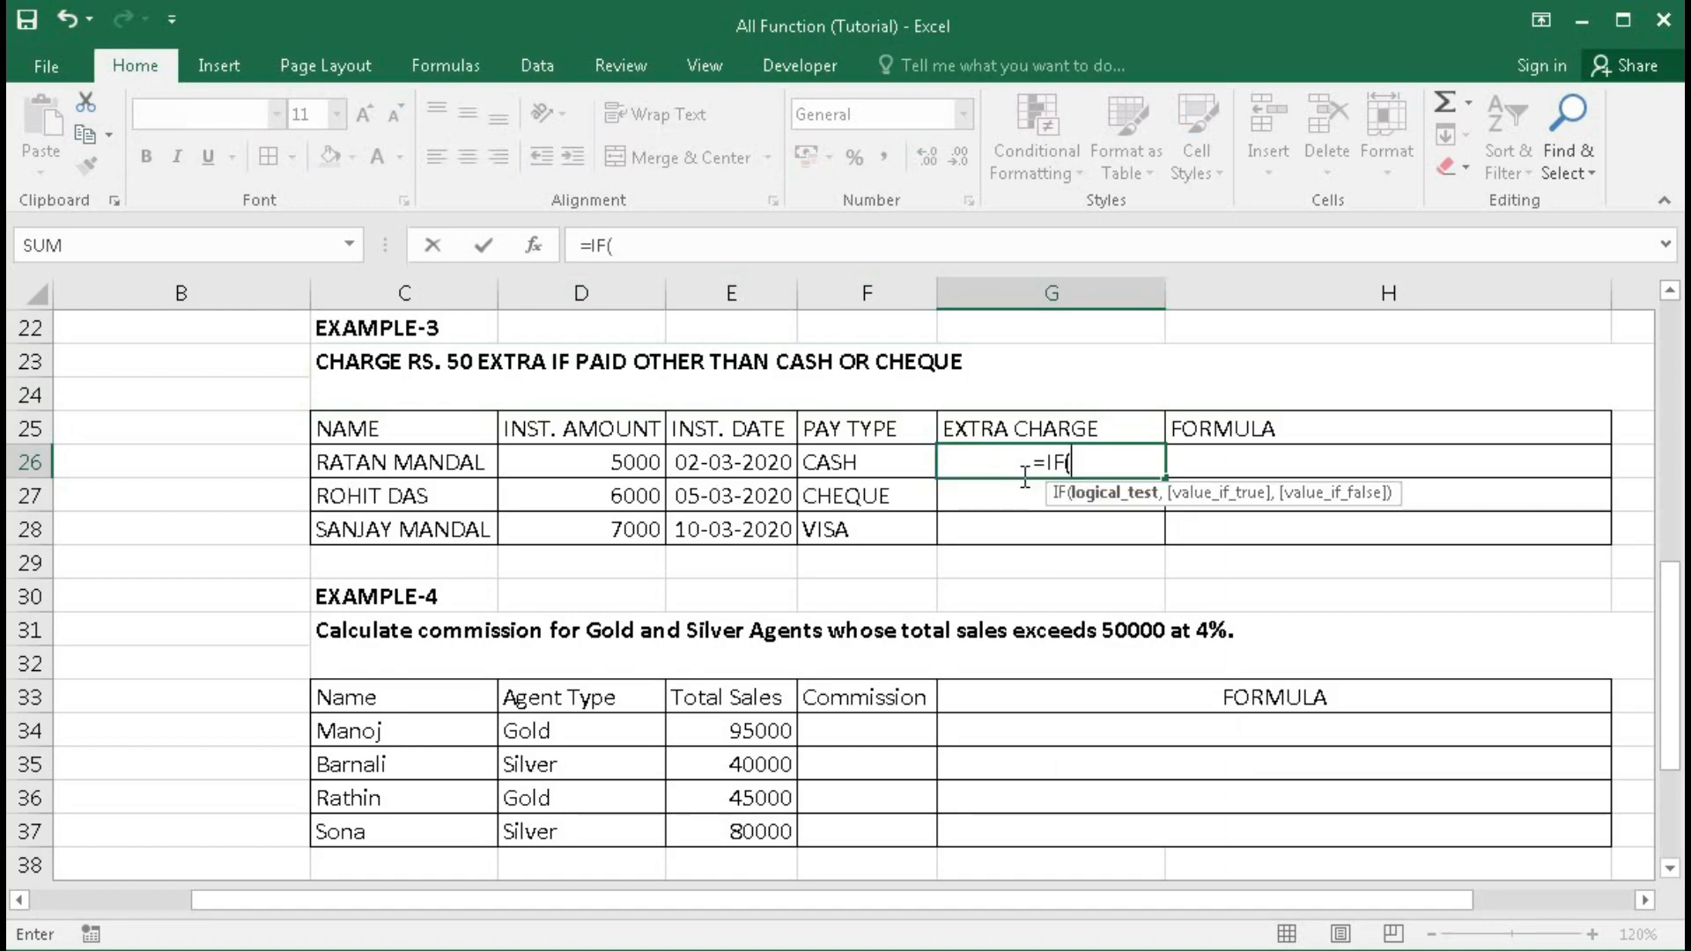
{"action": "type", "text": "OR("}
{"action": "left_click", "coordinate": [869, 459]}
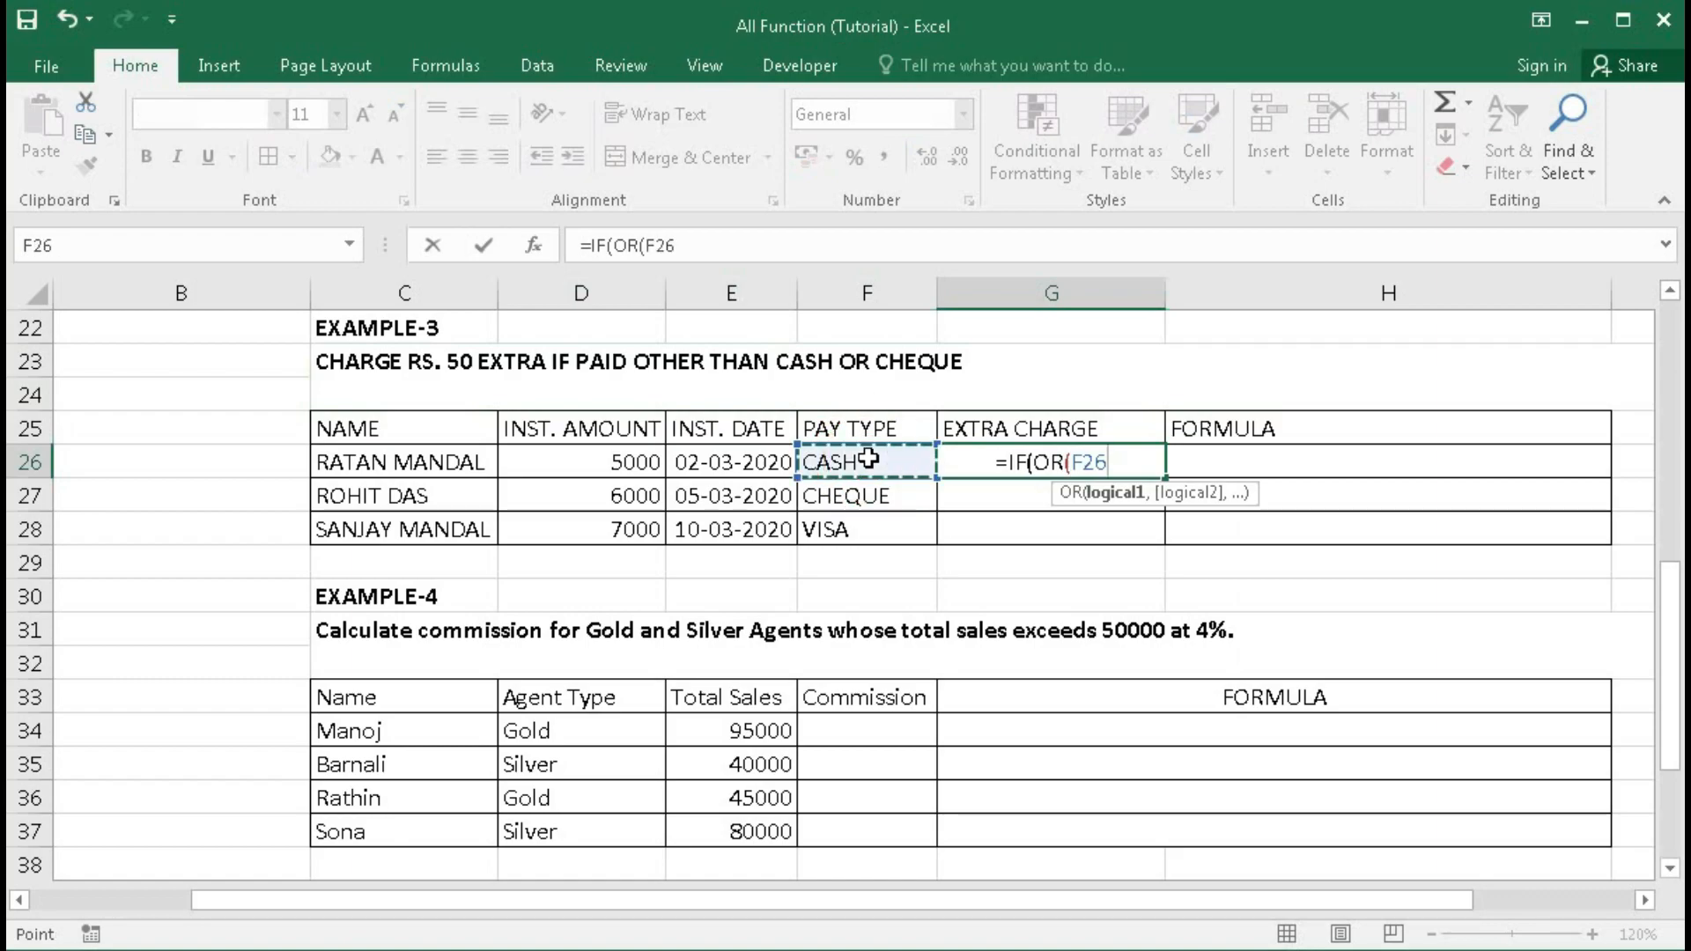
{"action": "type", "text": "="}
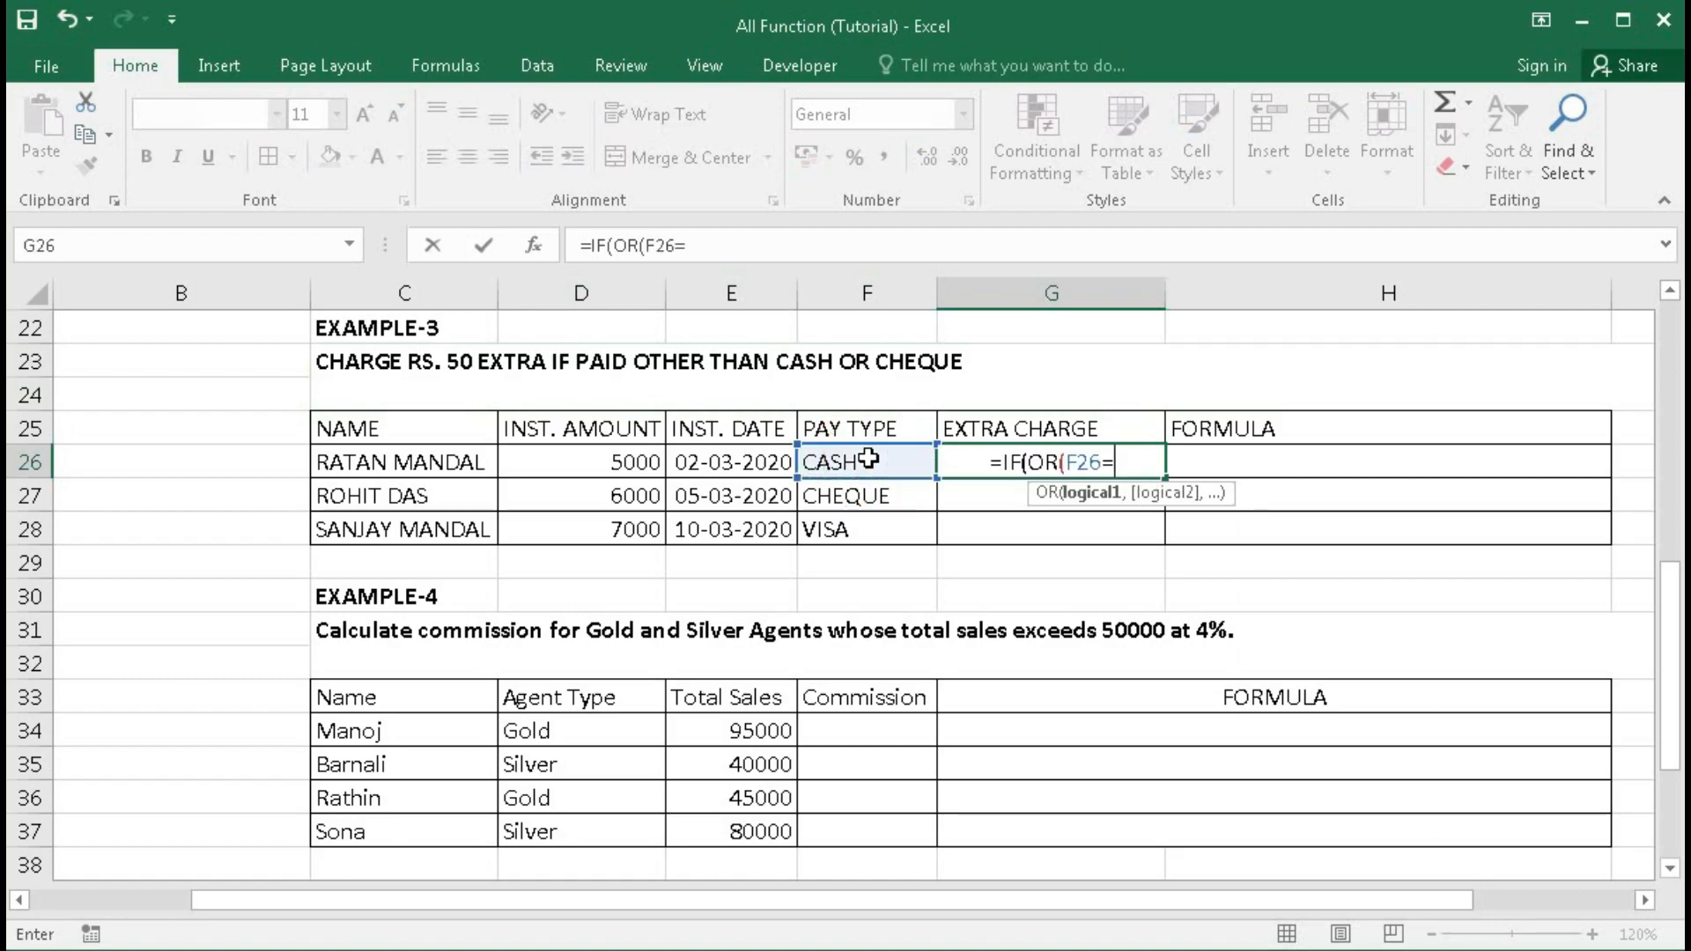
{"action": "type", "text": "CAS"}
{"action": "key", "text": "BackSpace"}
{"action": "key", "text": "BackSpace"}
{"action": "key", "text": "BackSpace"}
- Complete the nested OR test in G26 so it checks whether F26 equals "CASH" or "CHEQUE"
{"action": "type", "text": "\"CA"}
{"action": "type", "text": "H"}
{"action": "key", "text": "BackSpace"}
{"action": "type", "text": "SH"}
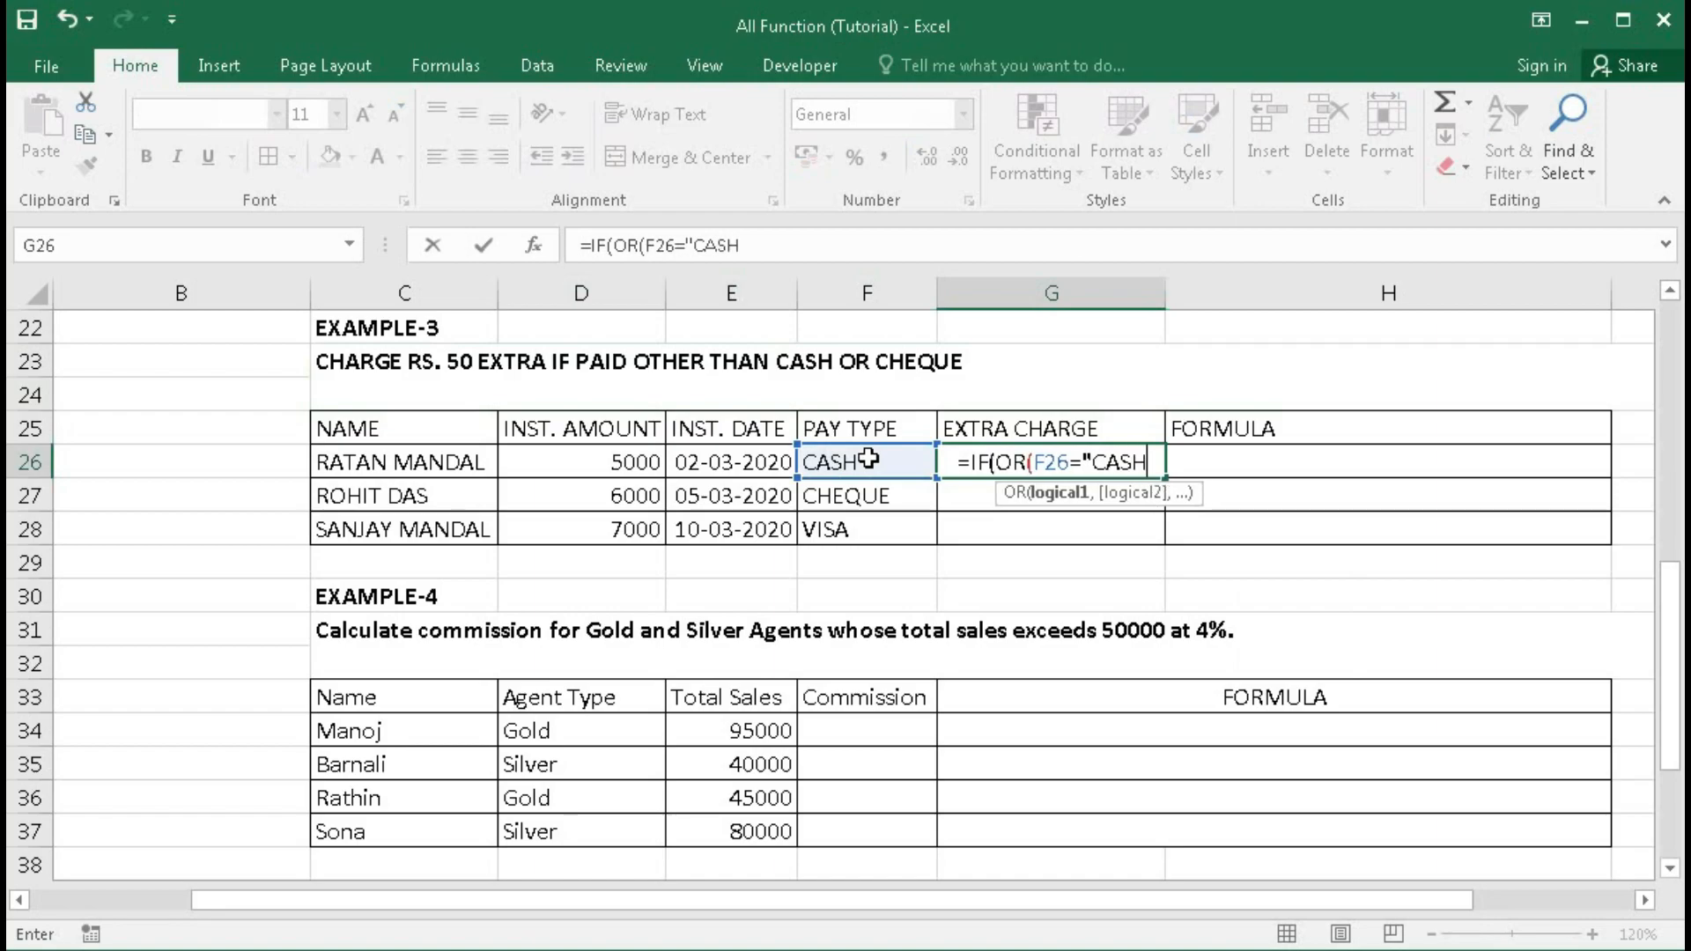
{"action": "type", "text": "\","}
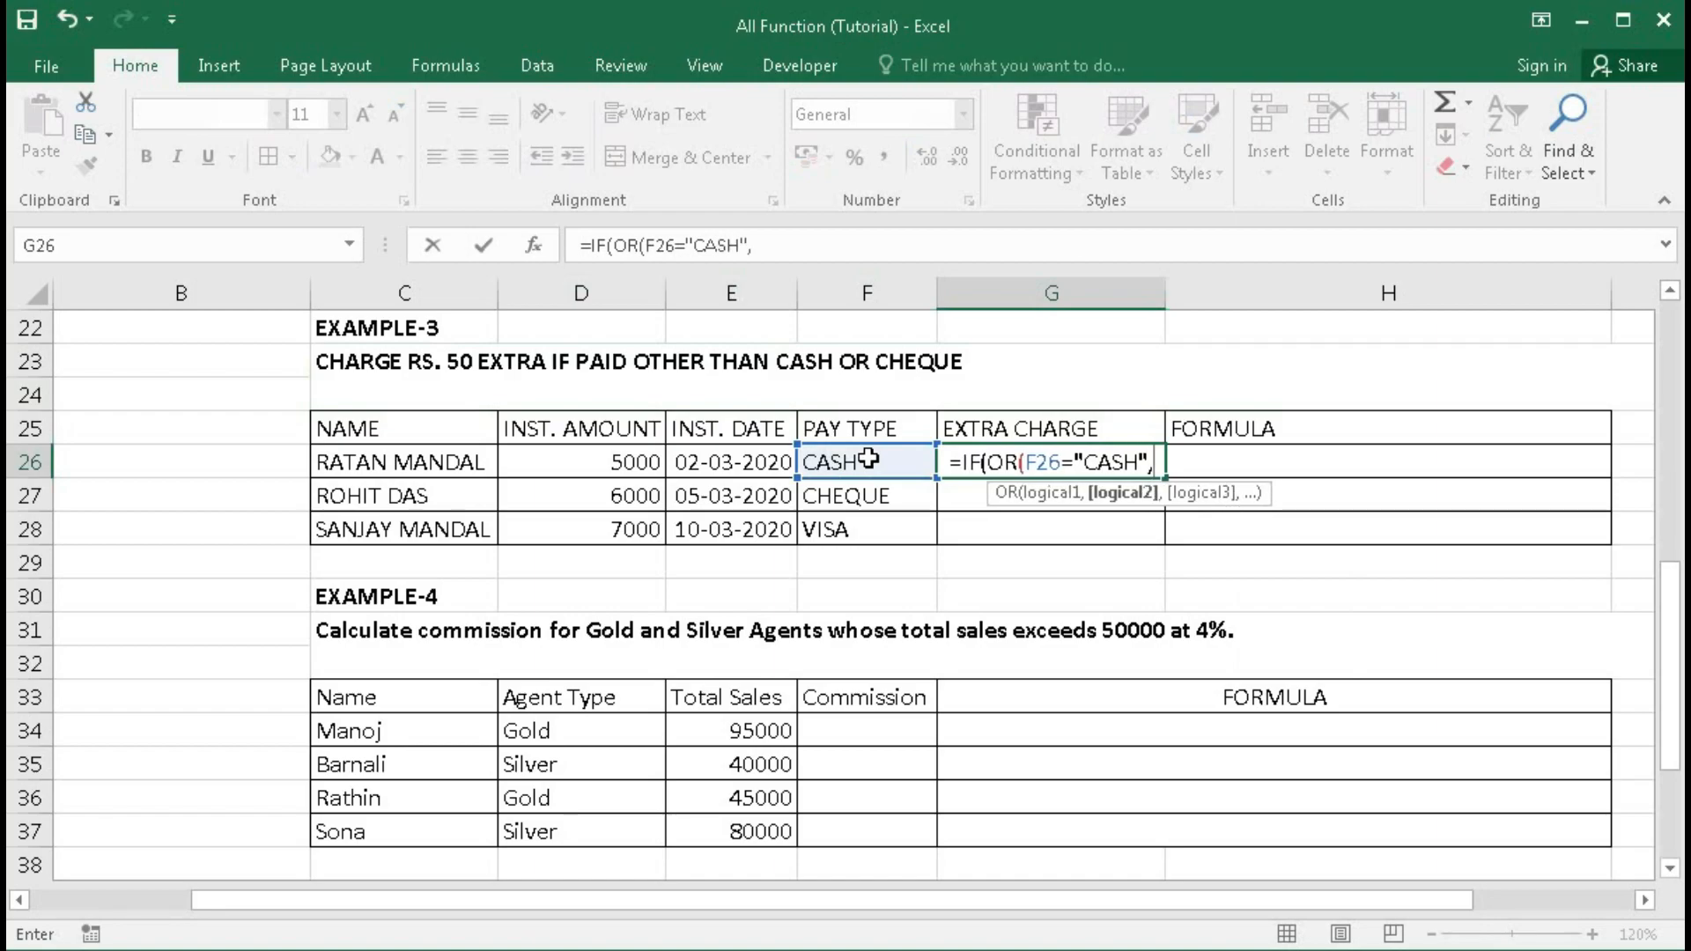
{"action": "left_click", "coordinate": [862, 463]}
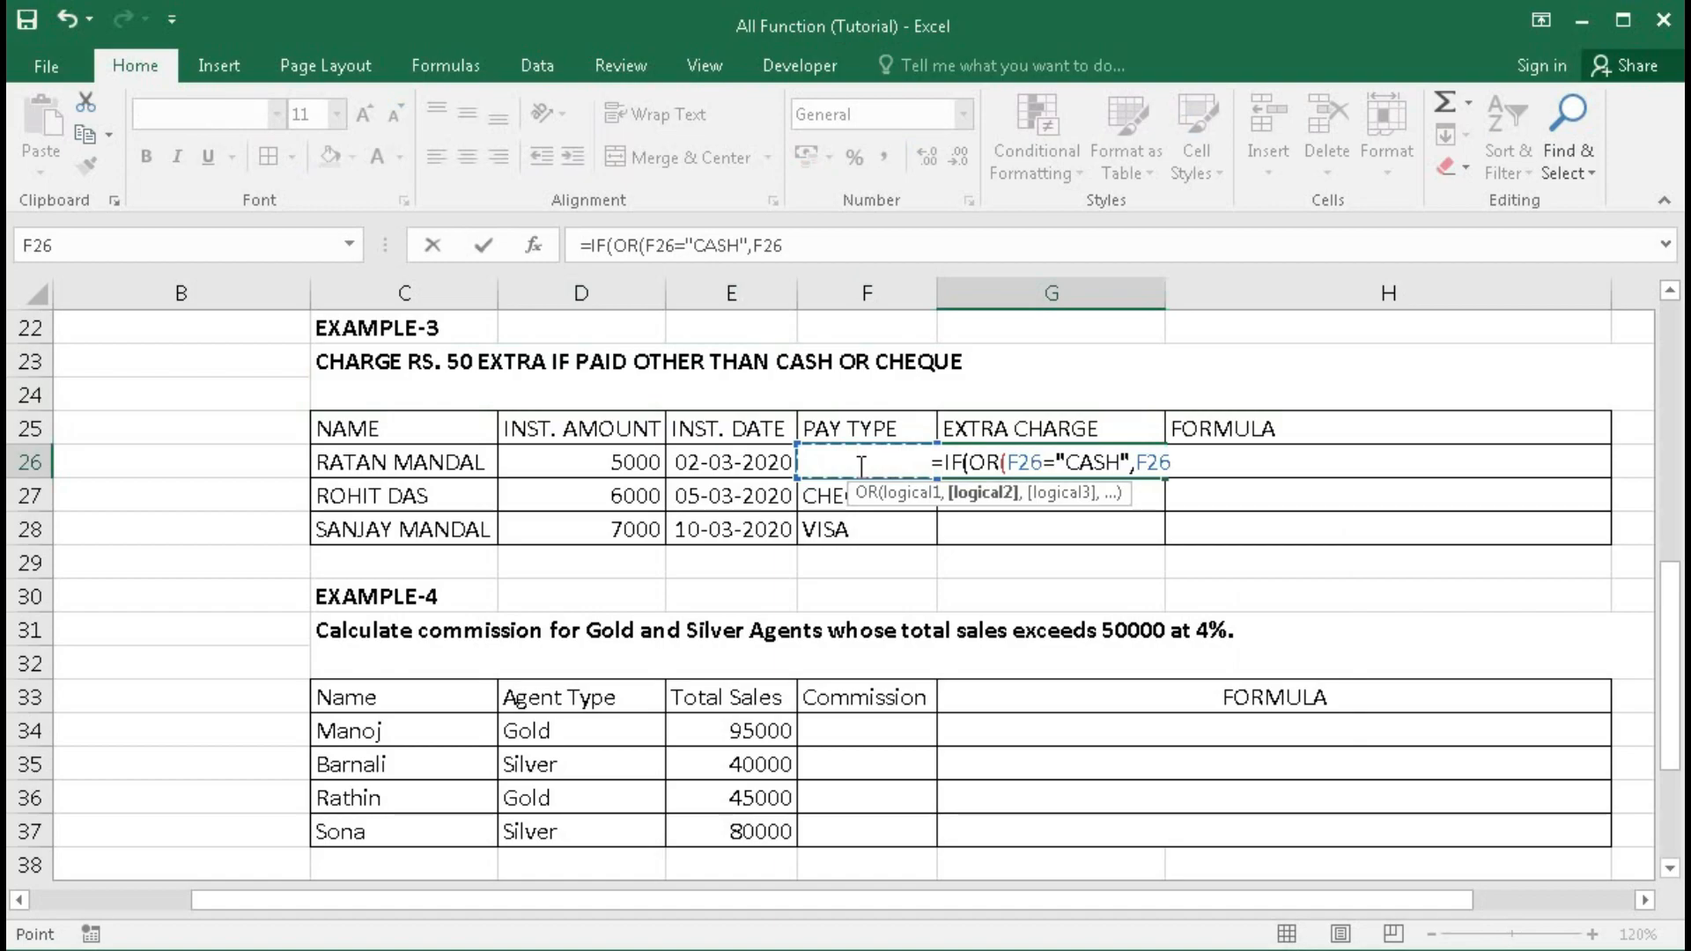
{"action": "type", "text": "="}
{"action": "type", "text": "\"C"}
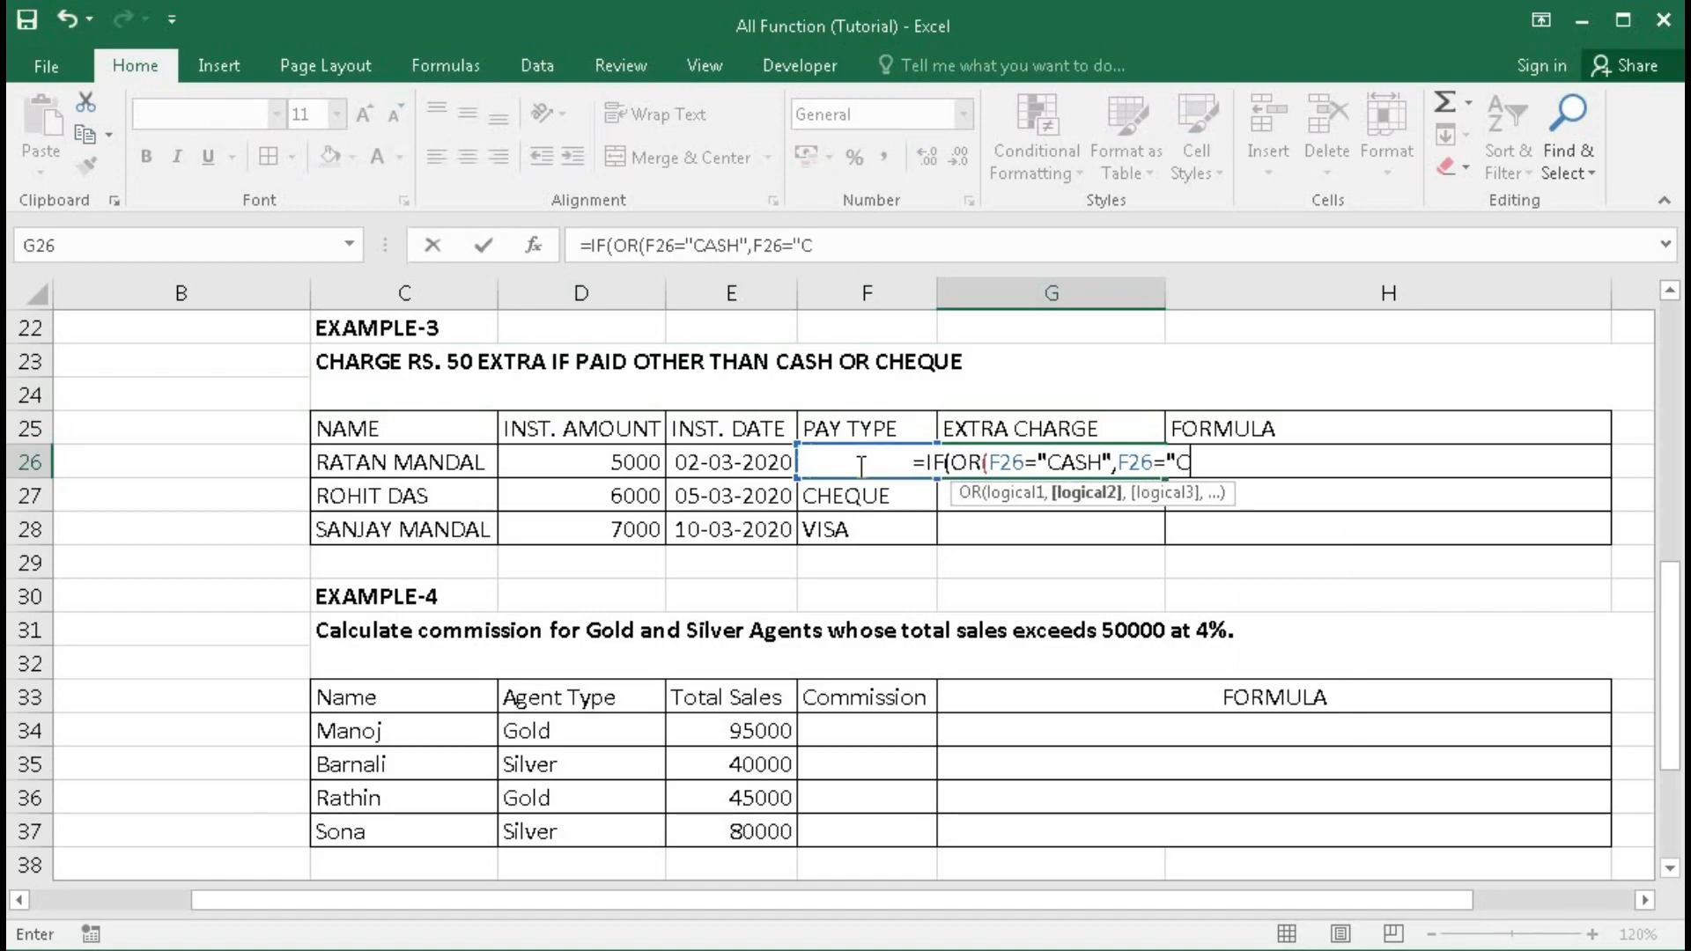
{"action": "type", "text": "HEQUE"}
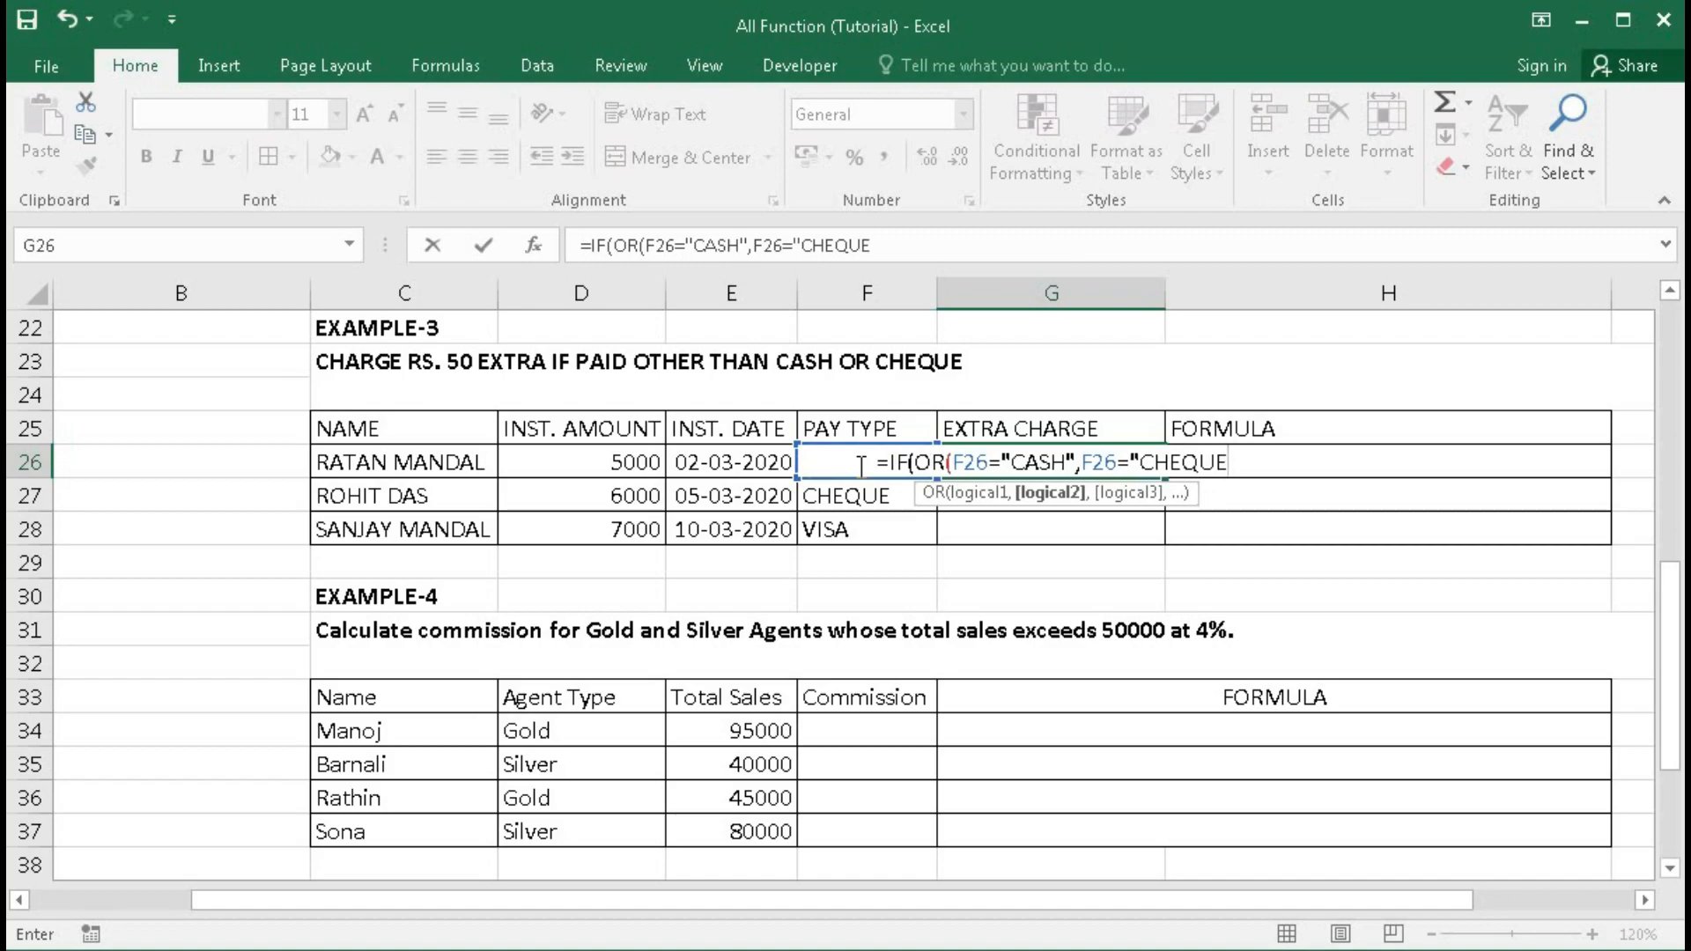
{"action": "type", "text": "\""}
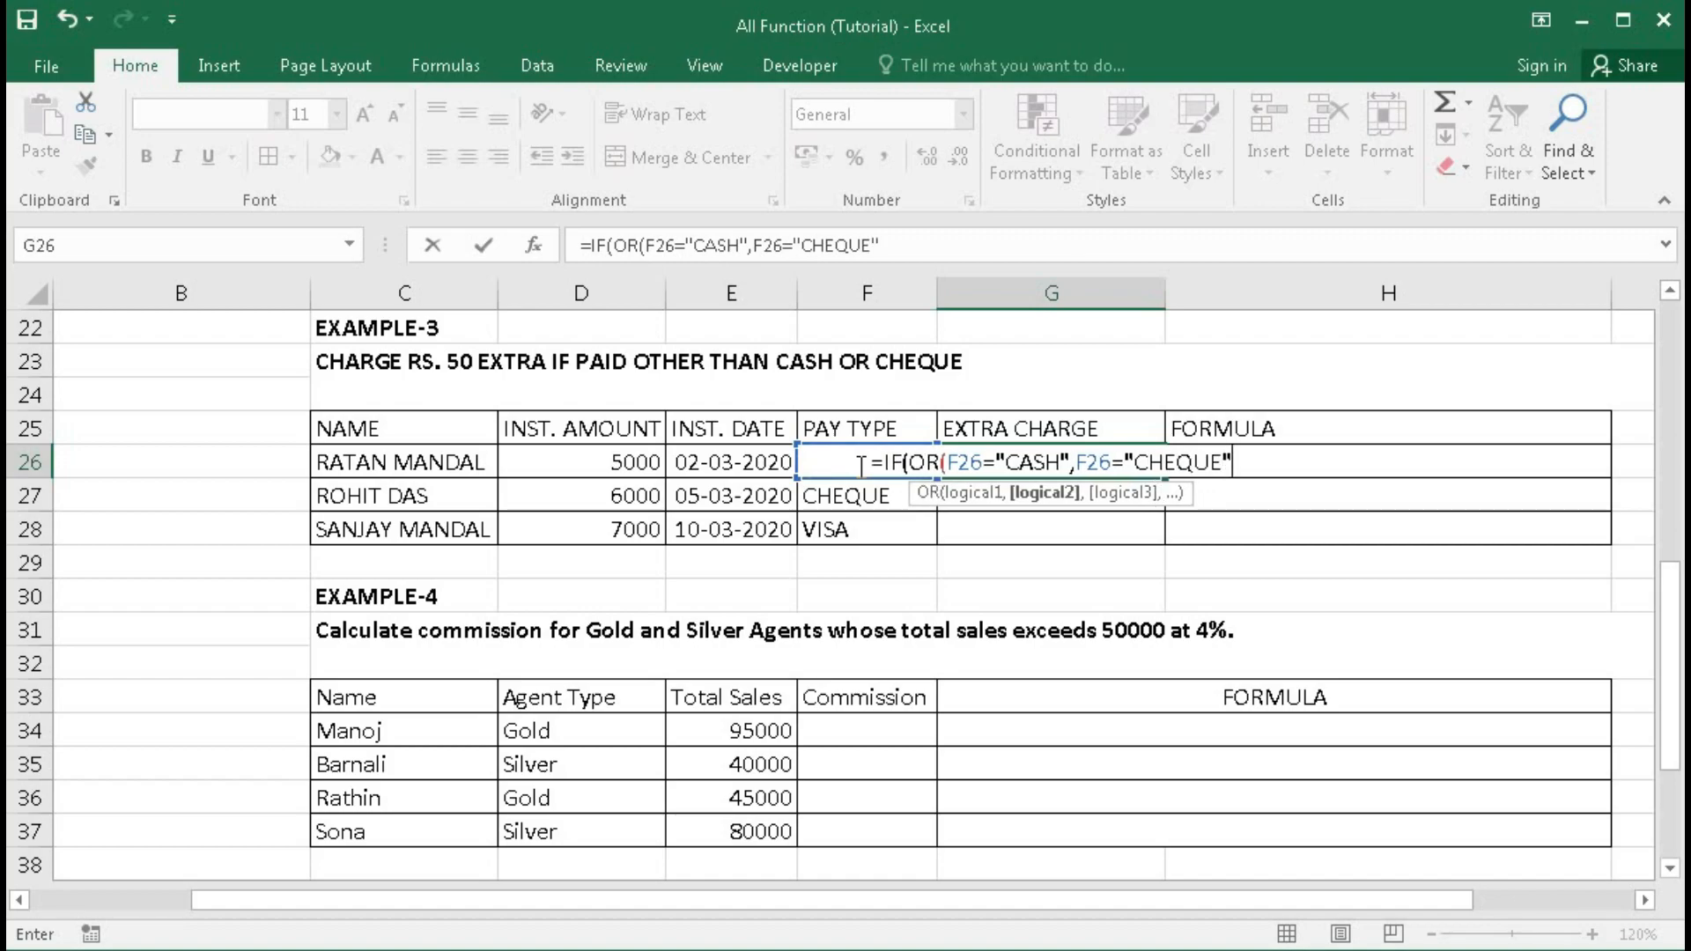
{"action": "type", "text": ")"}
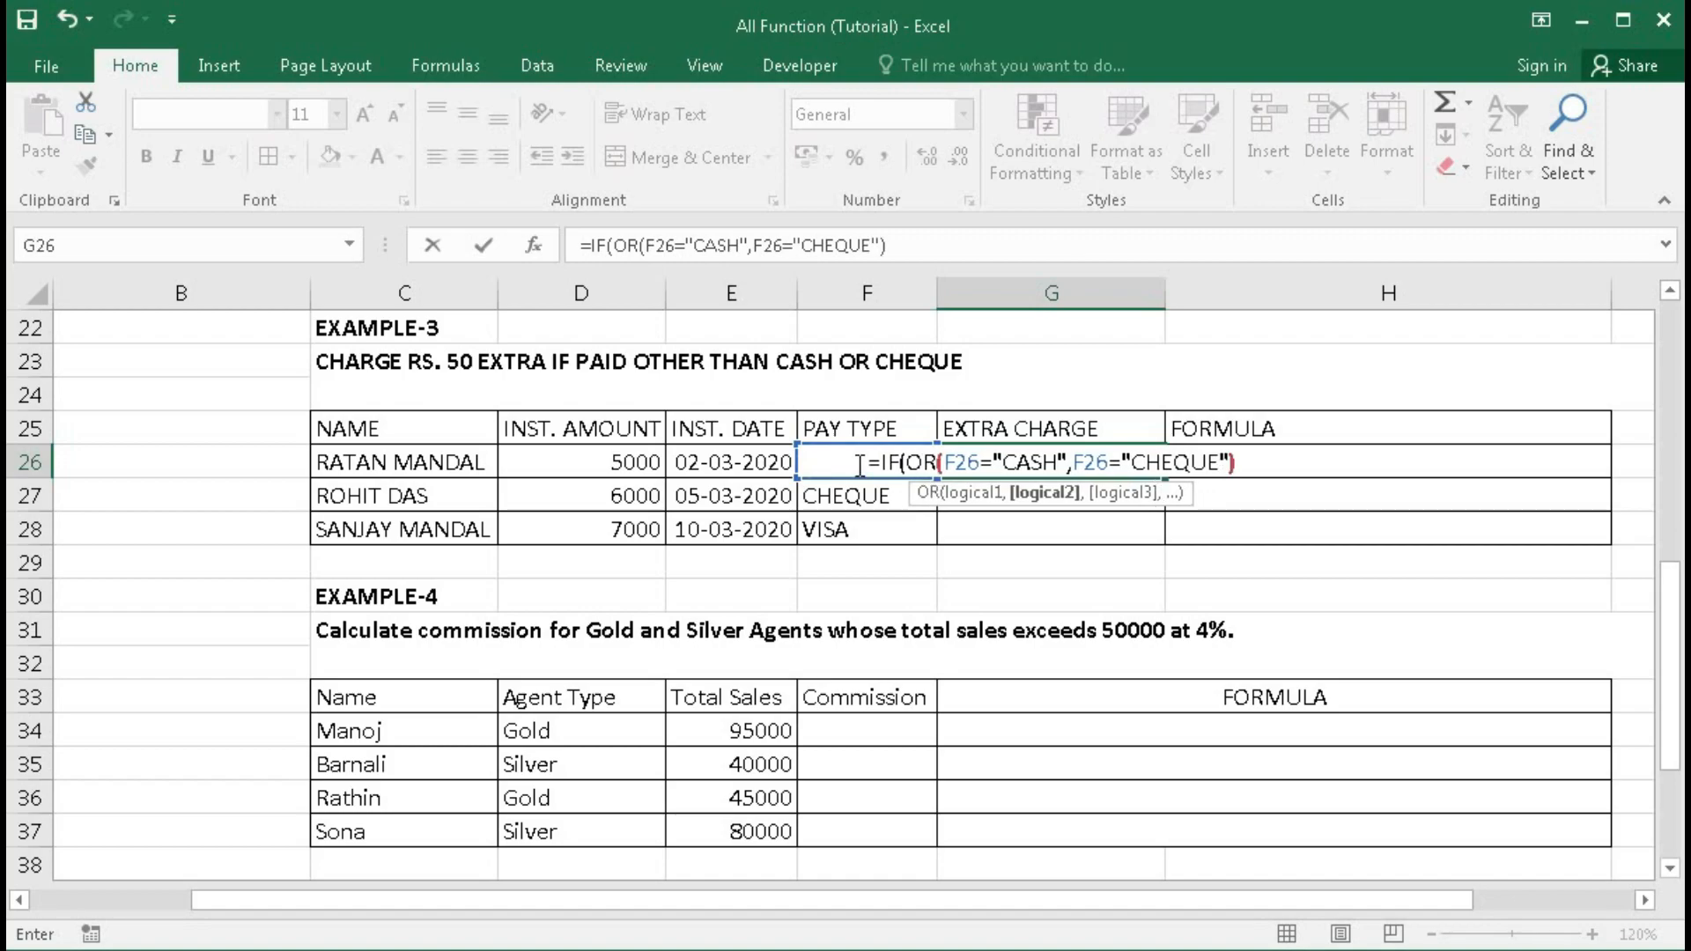
{"action": "type", "text": ","}
{"action": "type", "text": "5"}
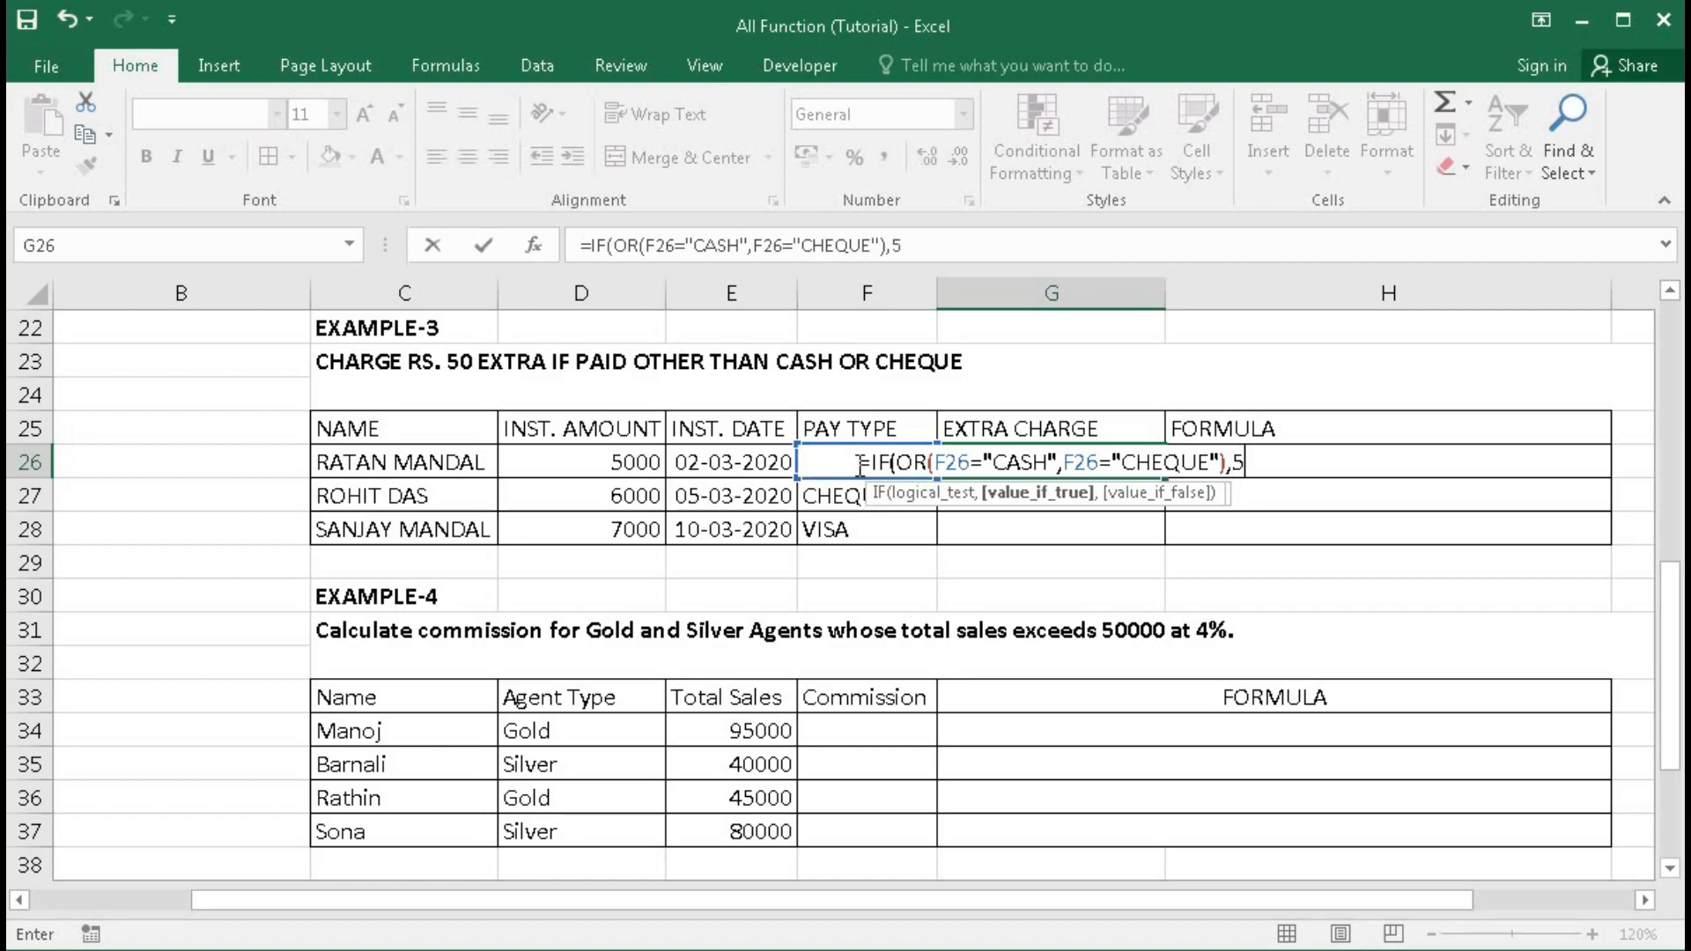
{"action": "type", "text": "0,"}
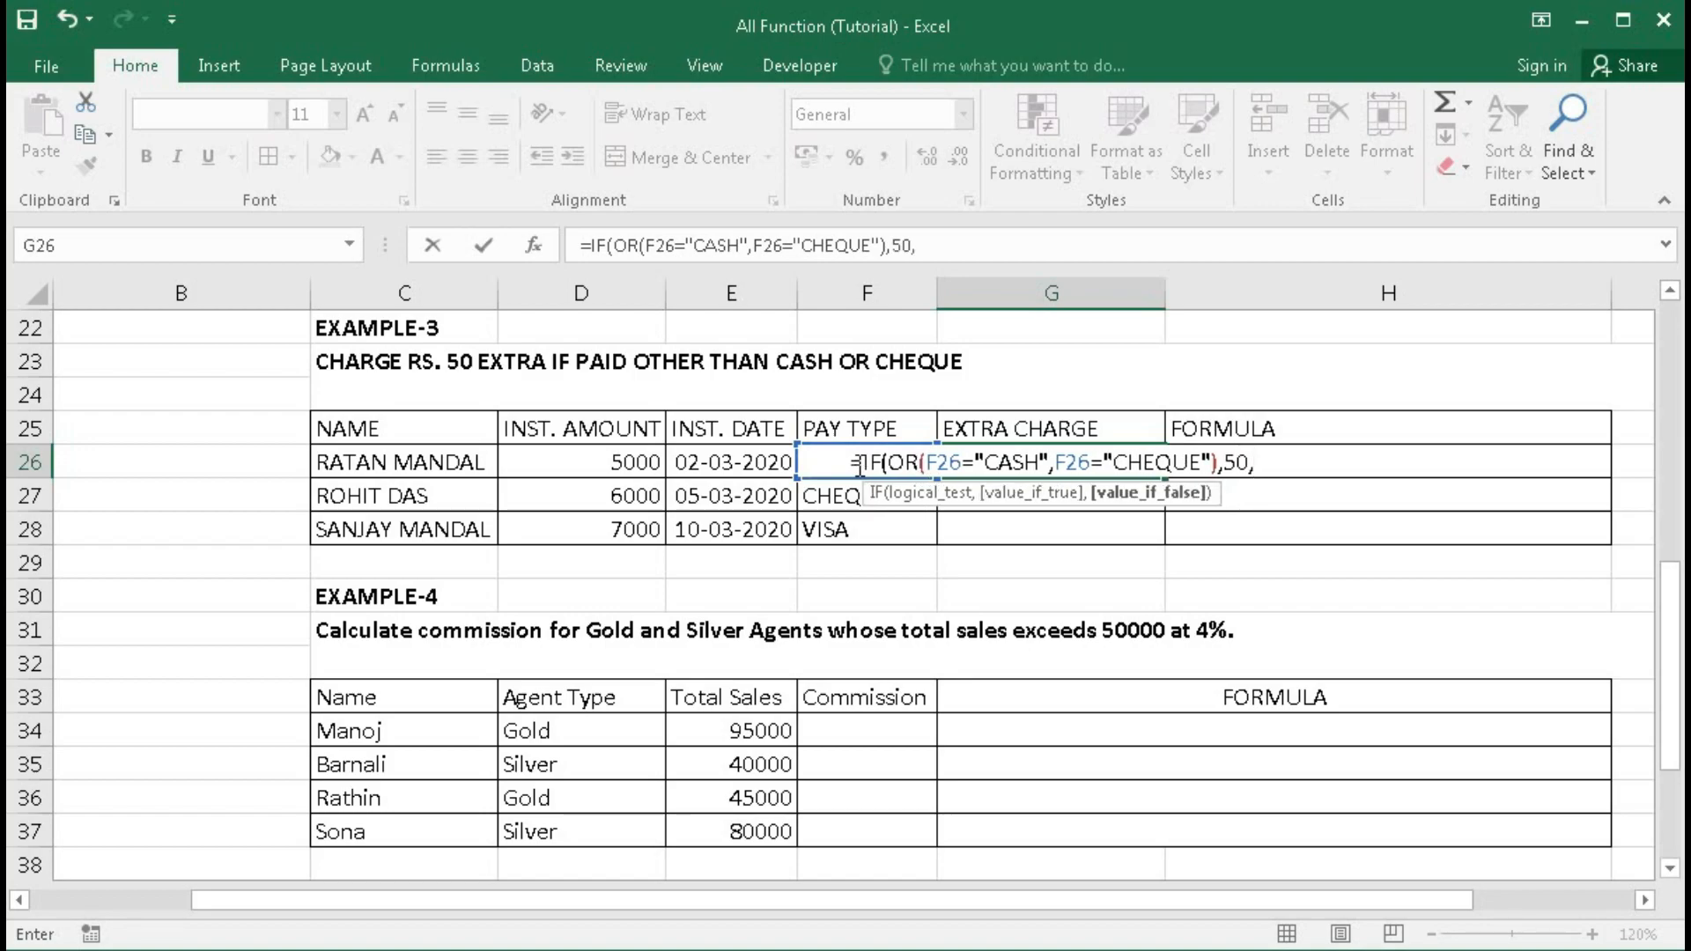
{"action": "type", "text": "0"}
{"action": "key", "text": "BackSpace"}
{"action": "key", "text": "BackSpace"}
{"action": "key", "text": "BackSpace"}
{"action": "key", "text": "BackSpace"}
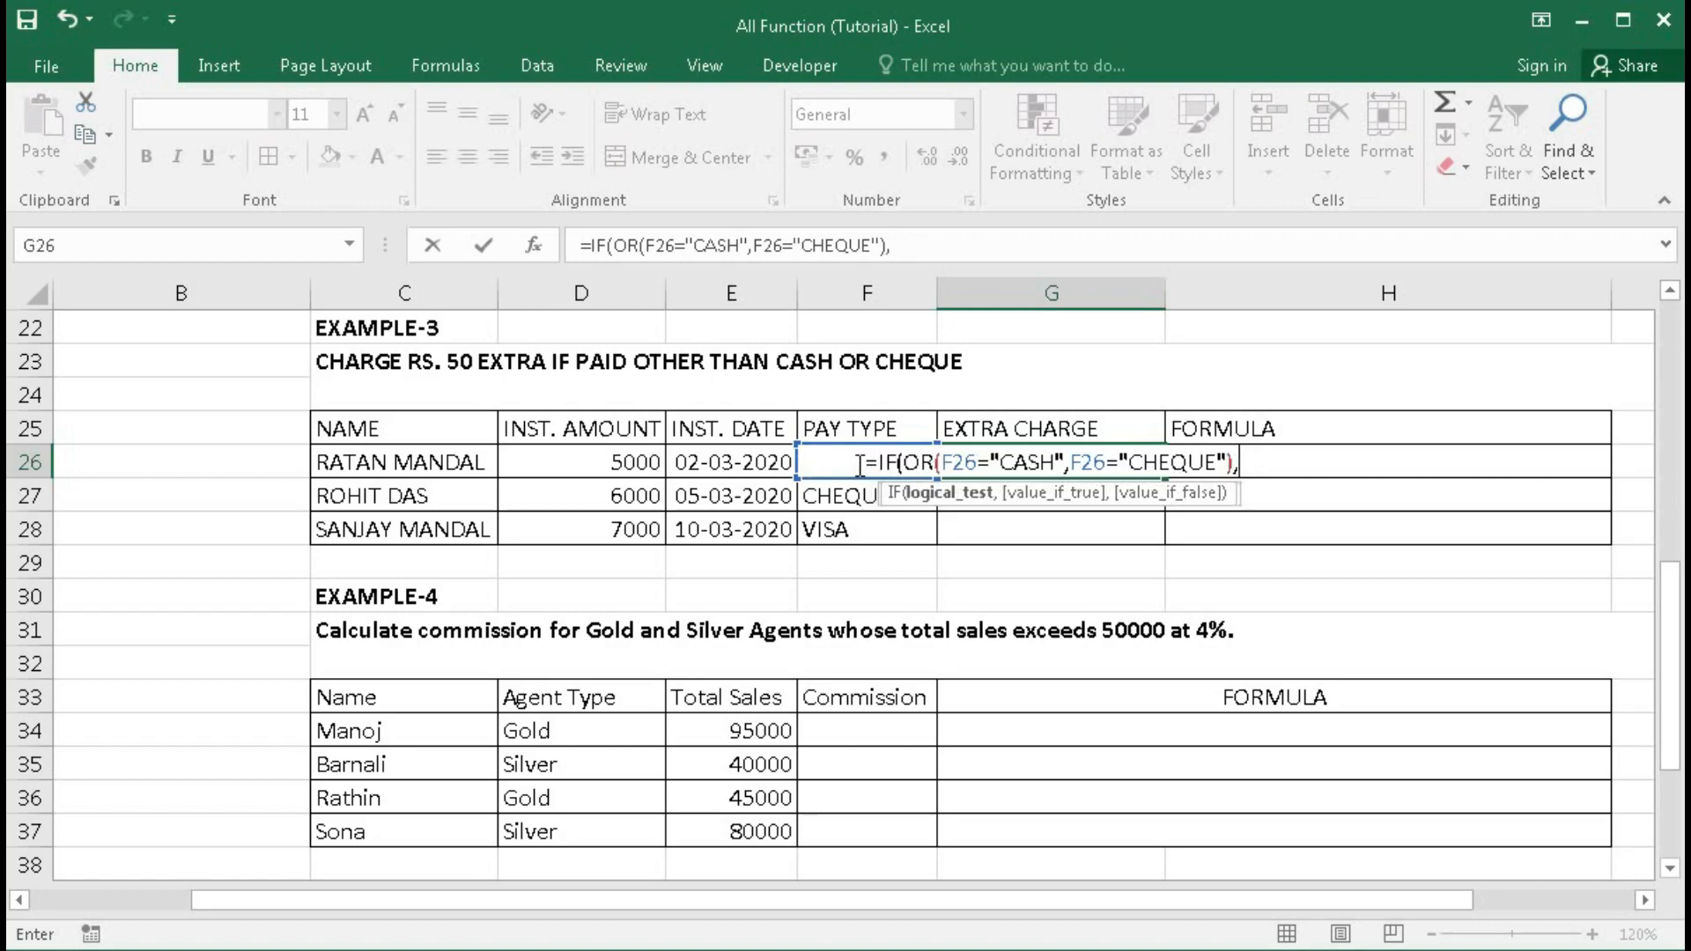
- Finish the IF formula in G26 with 0 as the value if true and 50 as the value if false
{"action": "type", "text": "0"}
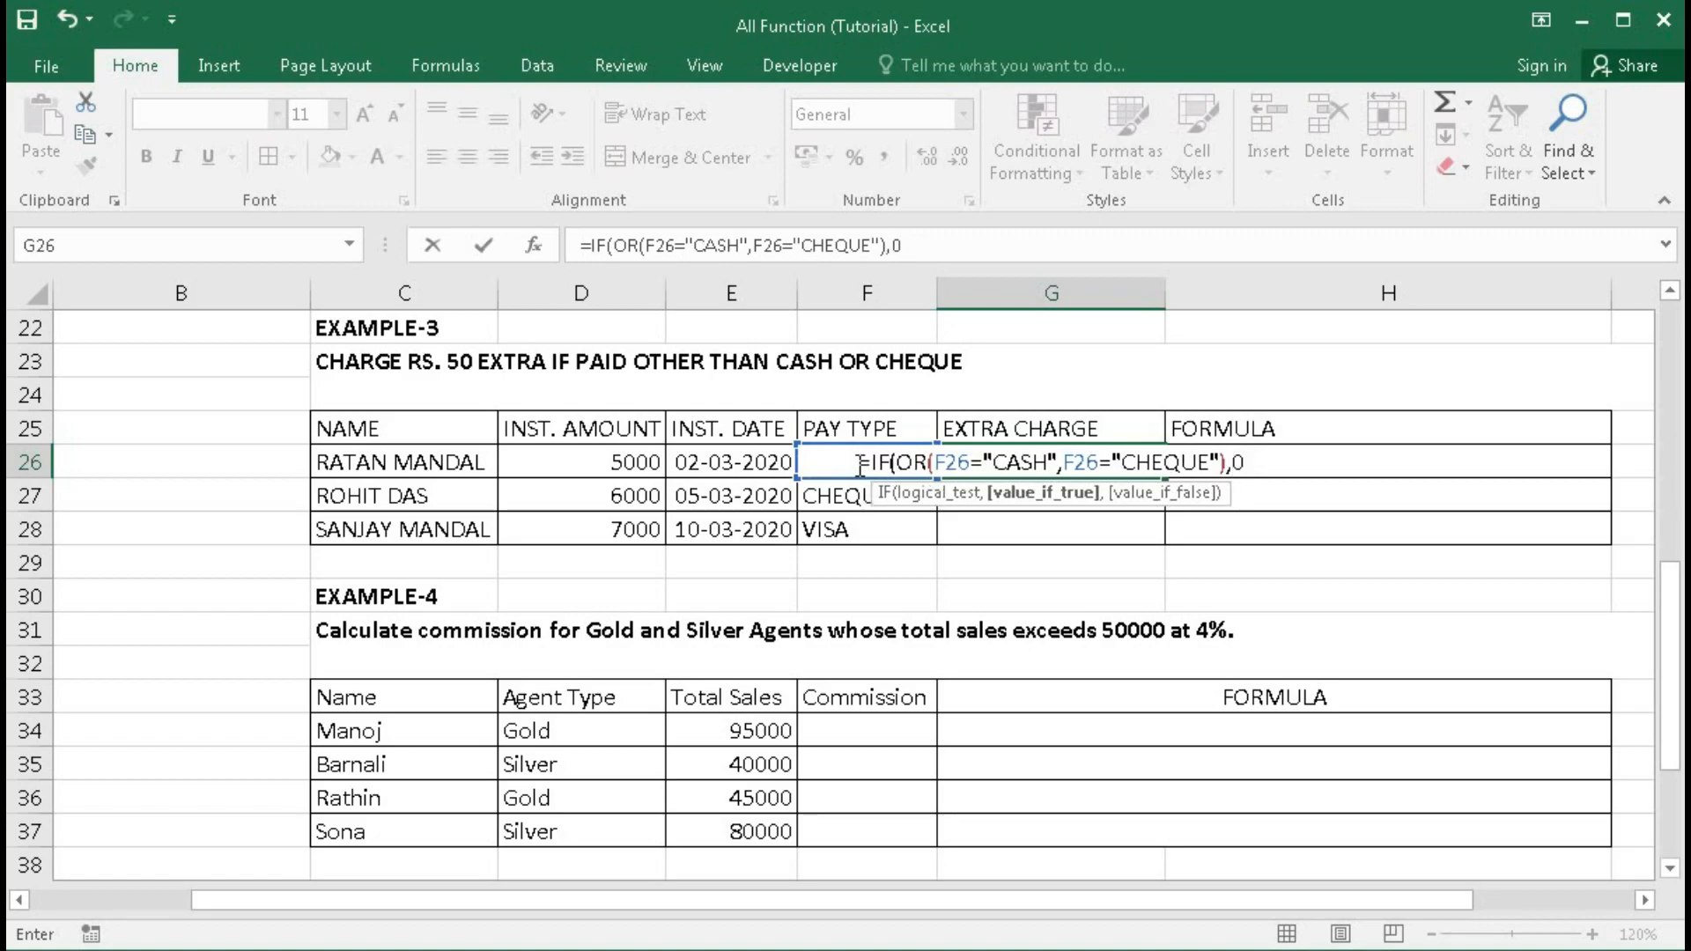
{"action": "type", "text": ",50"}
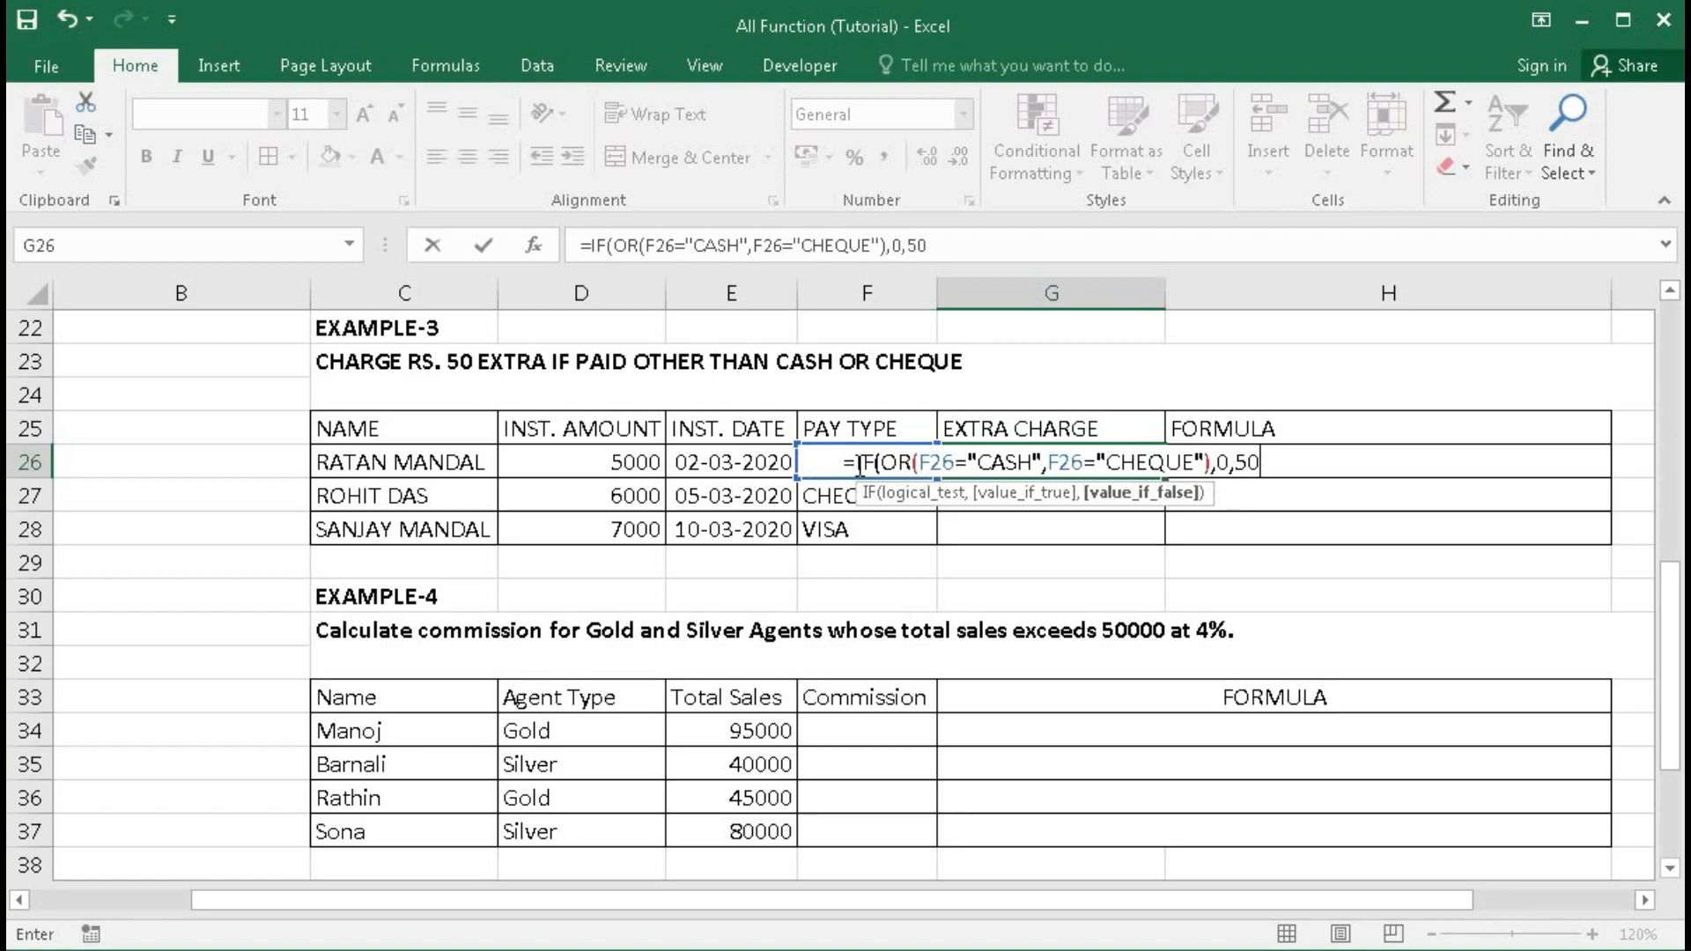
{"action": "type", "text": ")"}
{"action": "key", "text": "Return"}
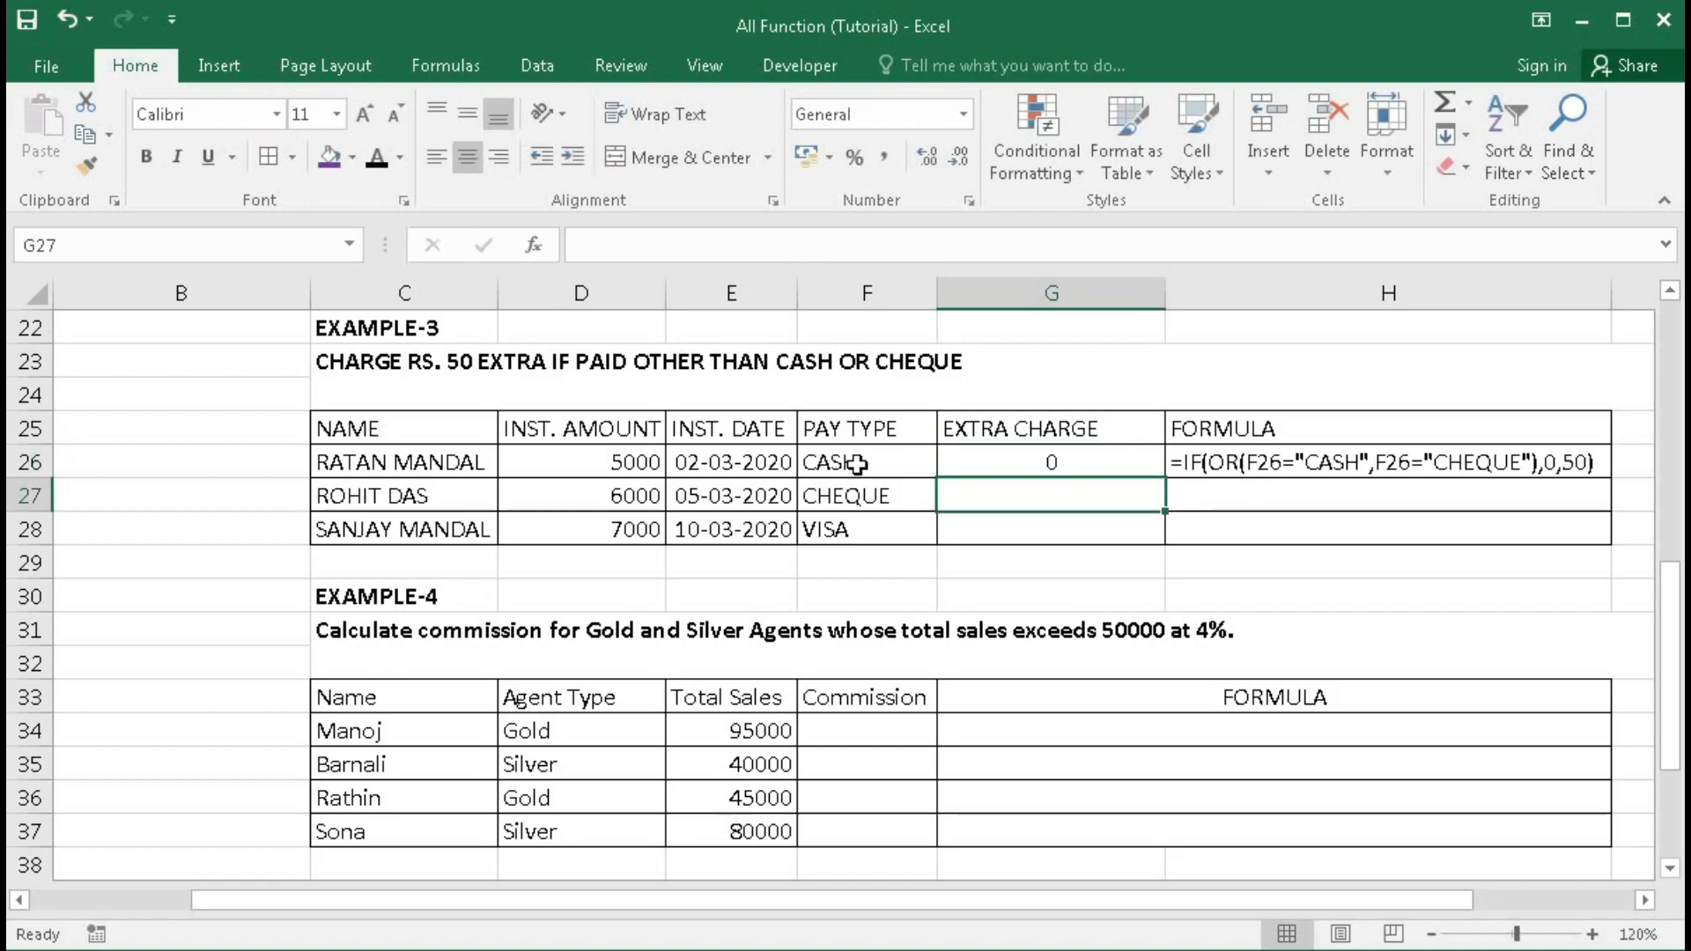
{"action": "left_click", "coordinate": [987, 461]}
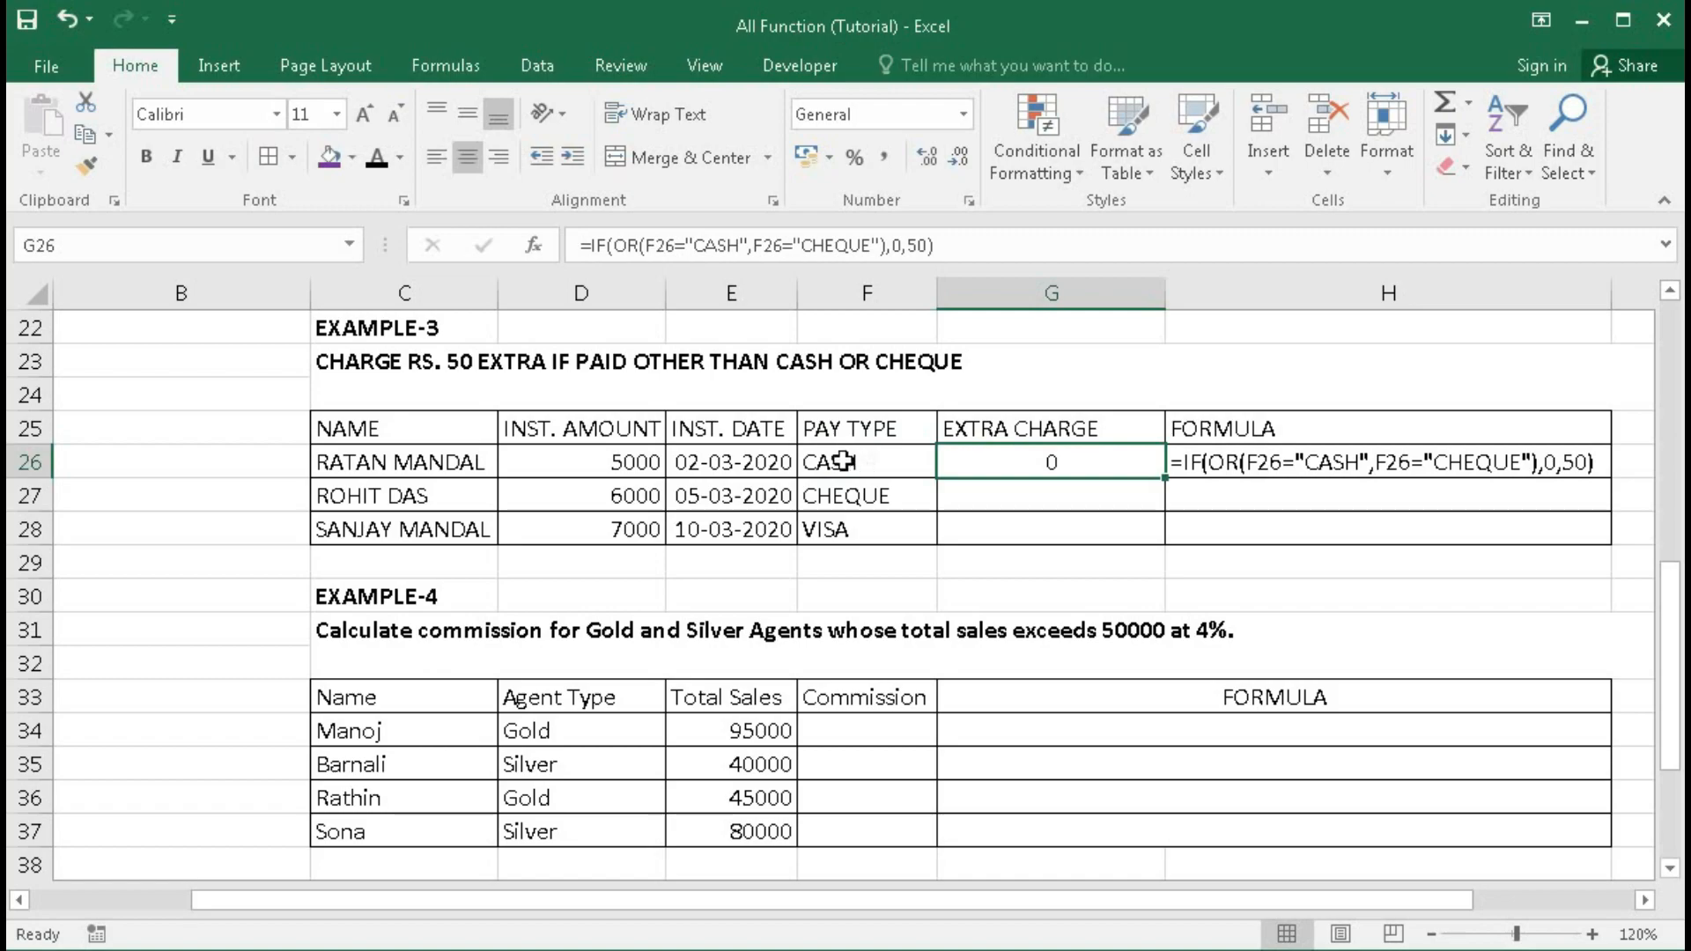
- Evaluate the nested OR test in place inside G26's IF formula and restore the original formula
{"action": "double_click", "coordinate": [1078, 464]}
{"action": "left_click_drag", "start_coordinate": [879, 464], "coordinate": [1194, 464]}
{"action": "key", "text": "F9"}
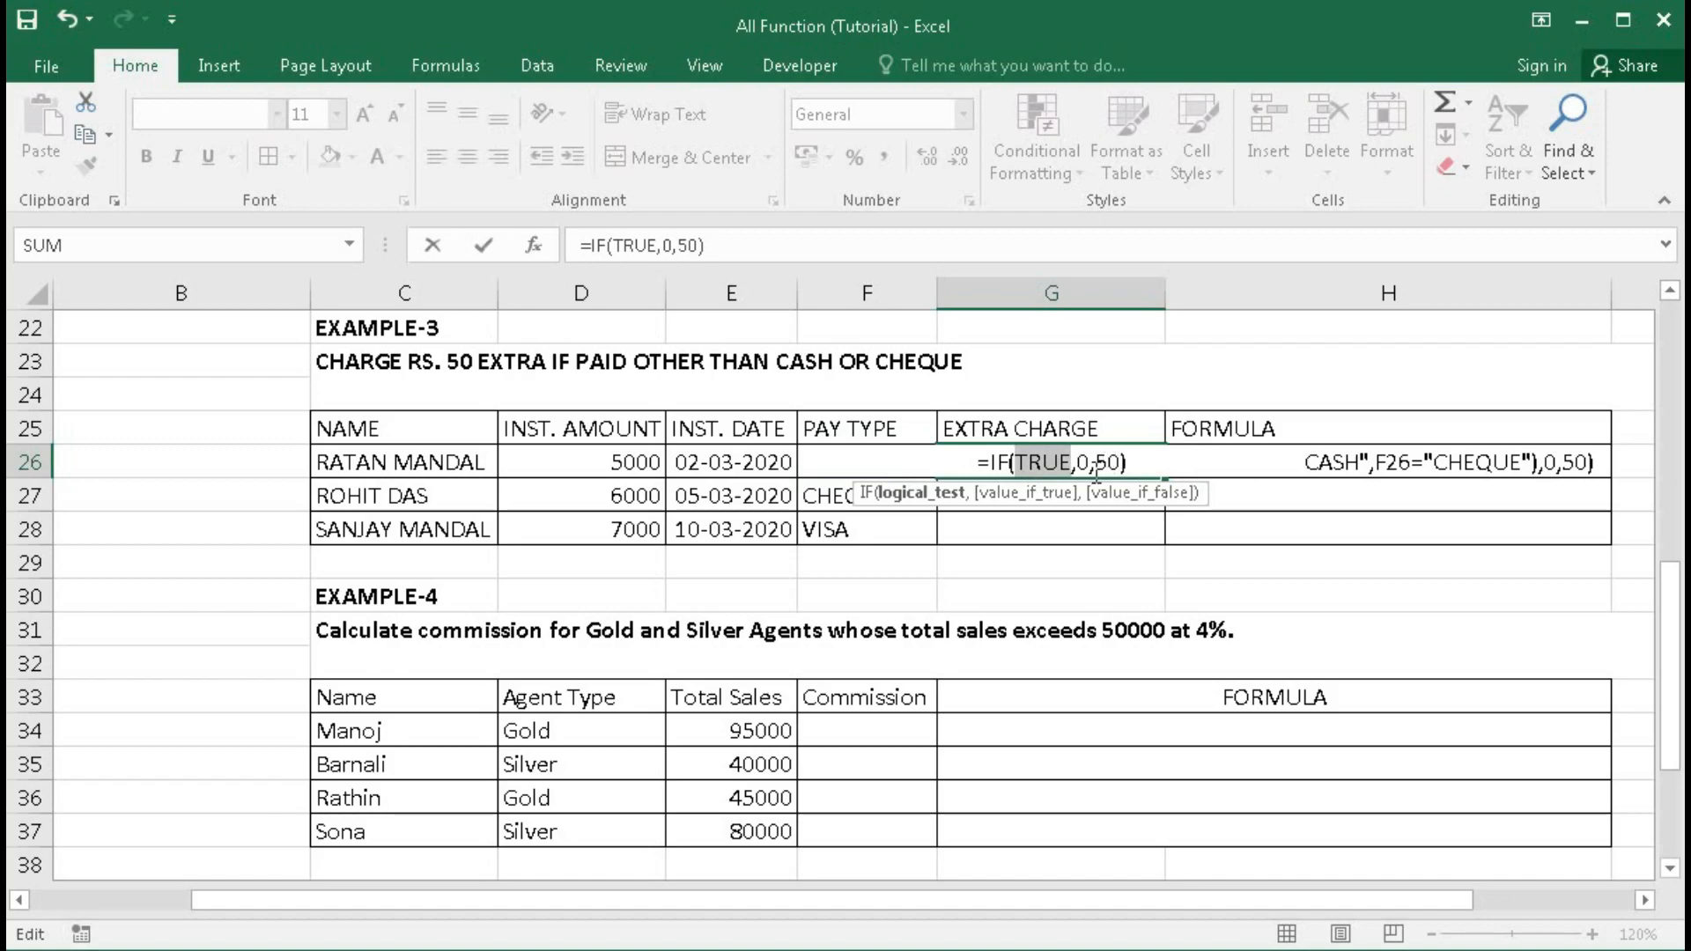
{"action": "key", "text": "ctrl+z"}
{"action": "key", "text": "Return"}
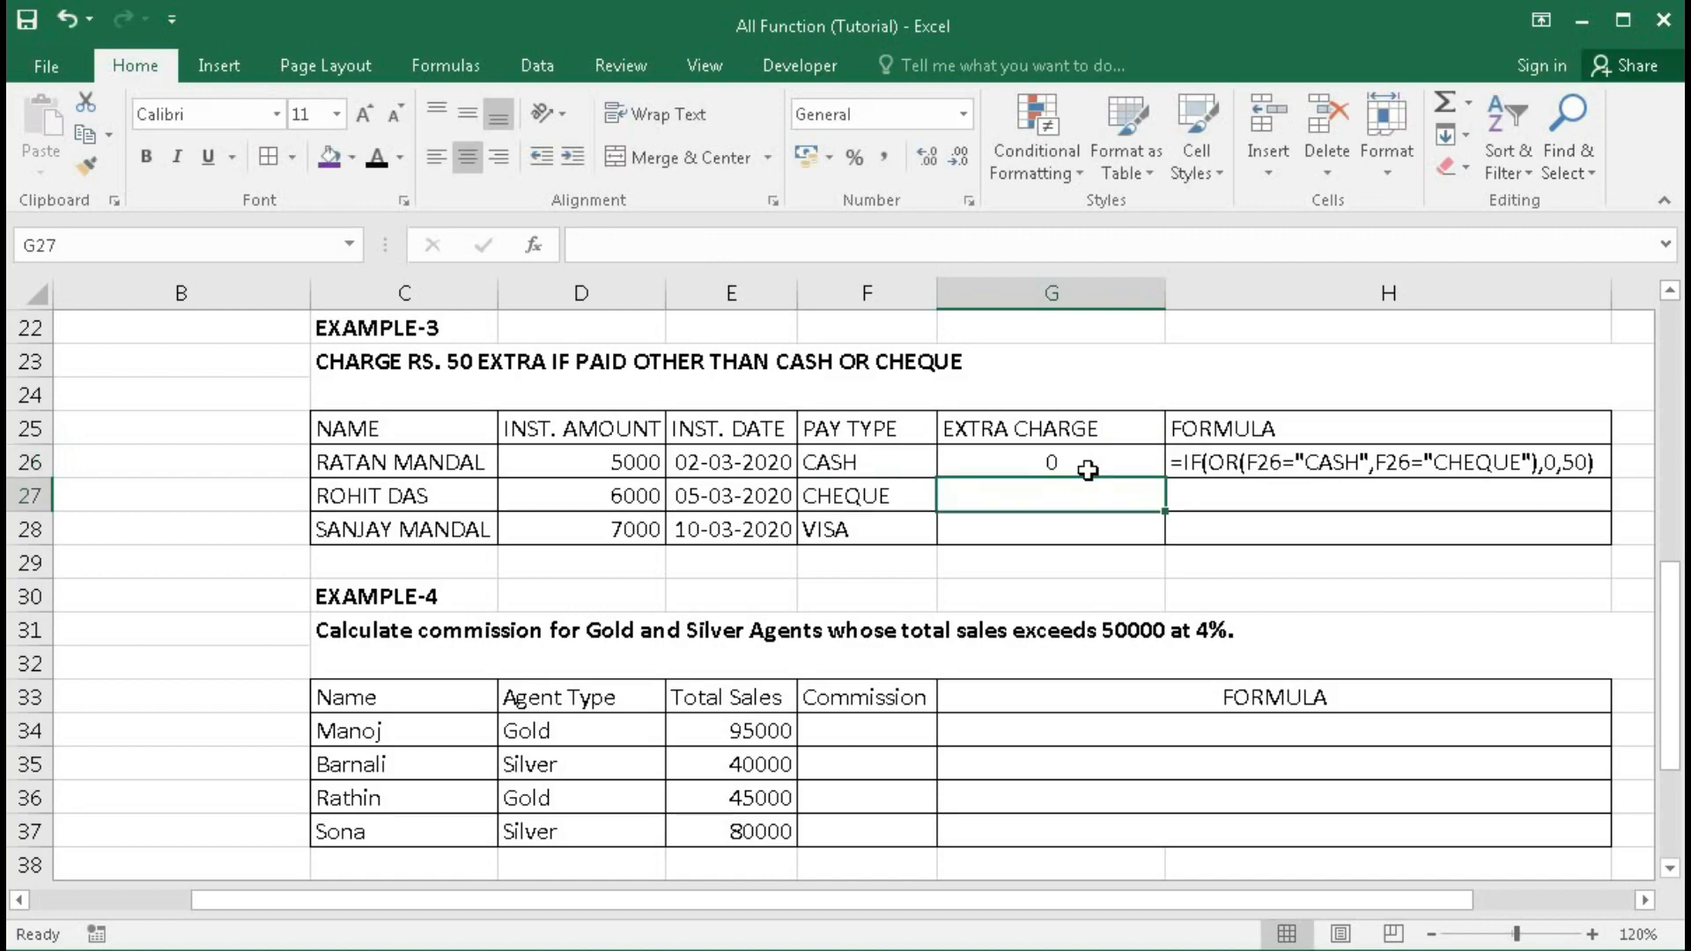
- Fill the extra charge formula from G26 down to G28 and check the pay type in F28
{"action": "left_click", "coordinate": [1089, 470]}
{"action": "left_click_drag", "start_coordinate": [1164, 476], "coordinate": [1162, 532]}
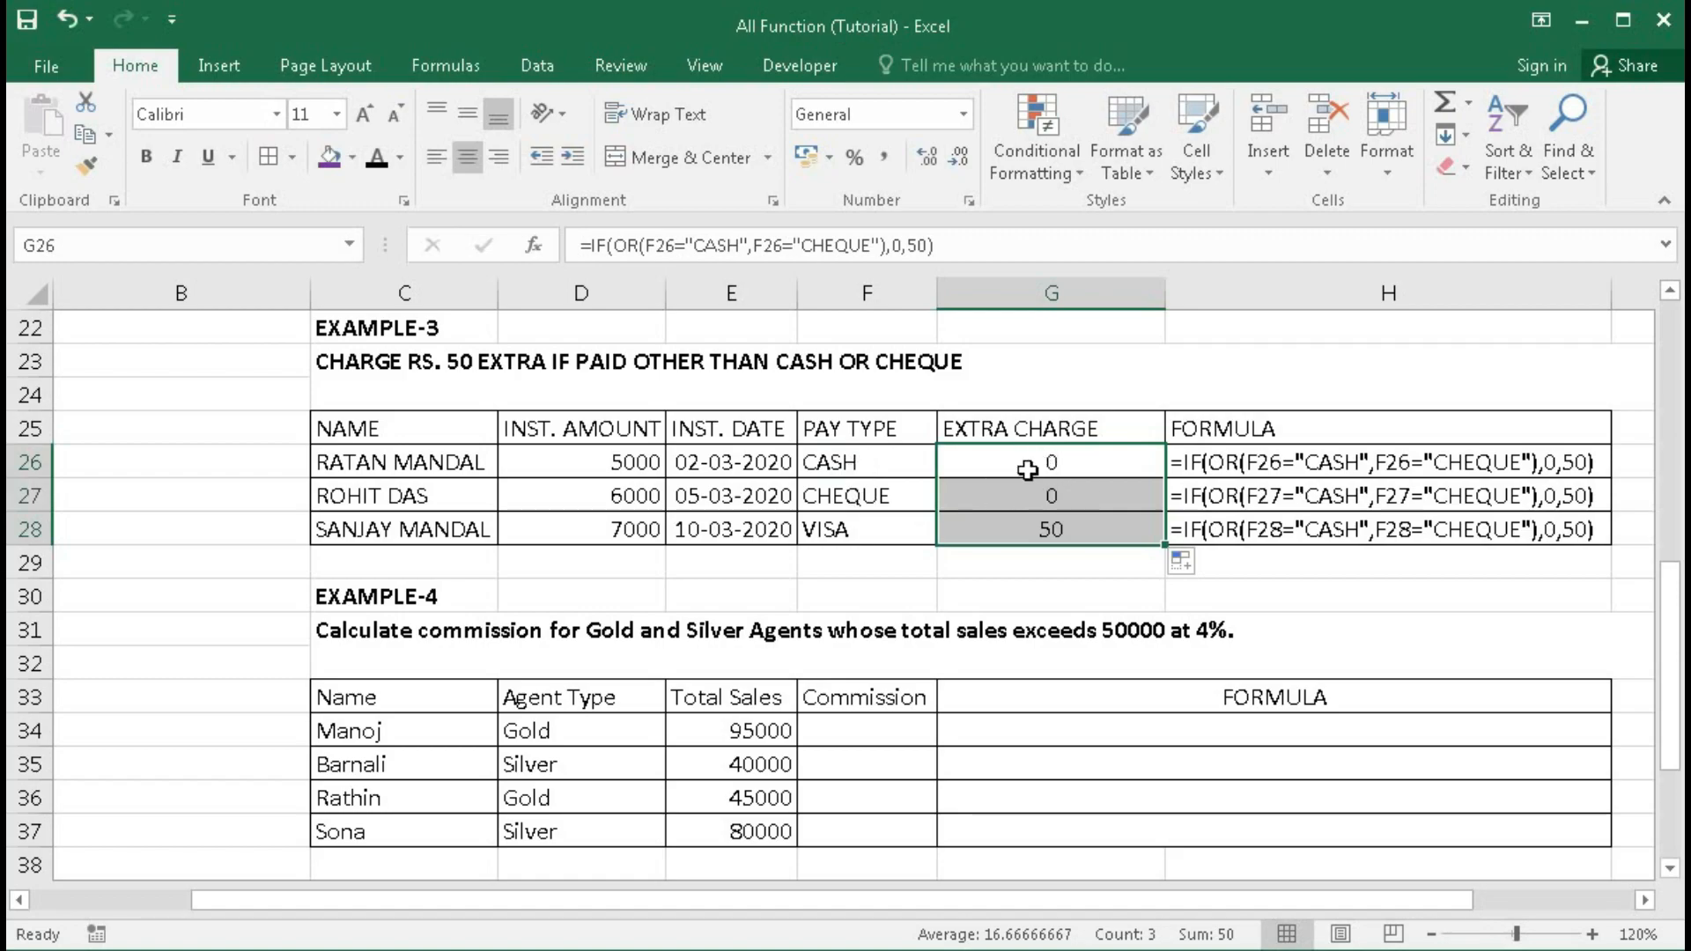
{"action": "left_click", "coordinate": [862, 526]}
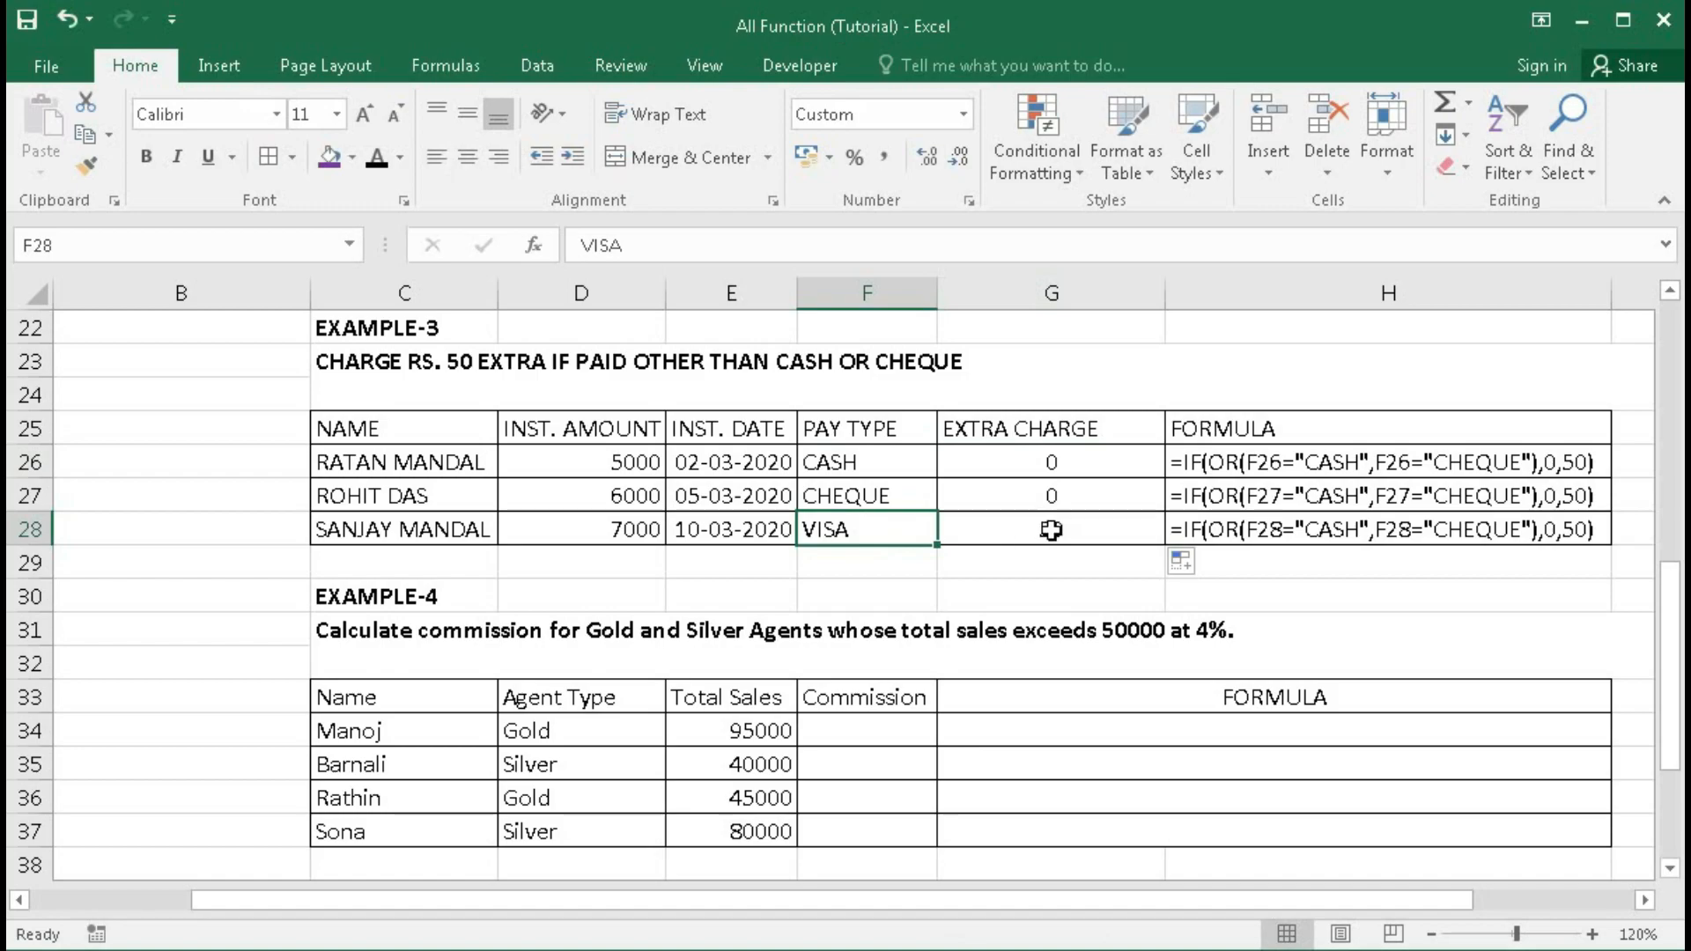
- Evaluate the OR test in place inside G28's IF formula for the VISA row and restore the original formula
{"action": "left_click", "coordinate": [1001, 535]}
{"action": "double_click", "coordinate": [1048, 528]}
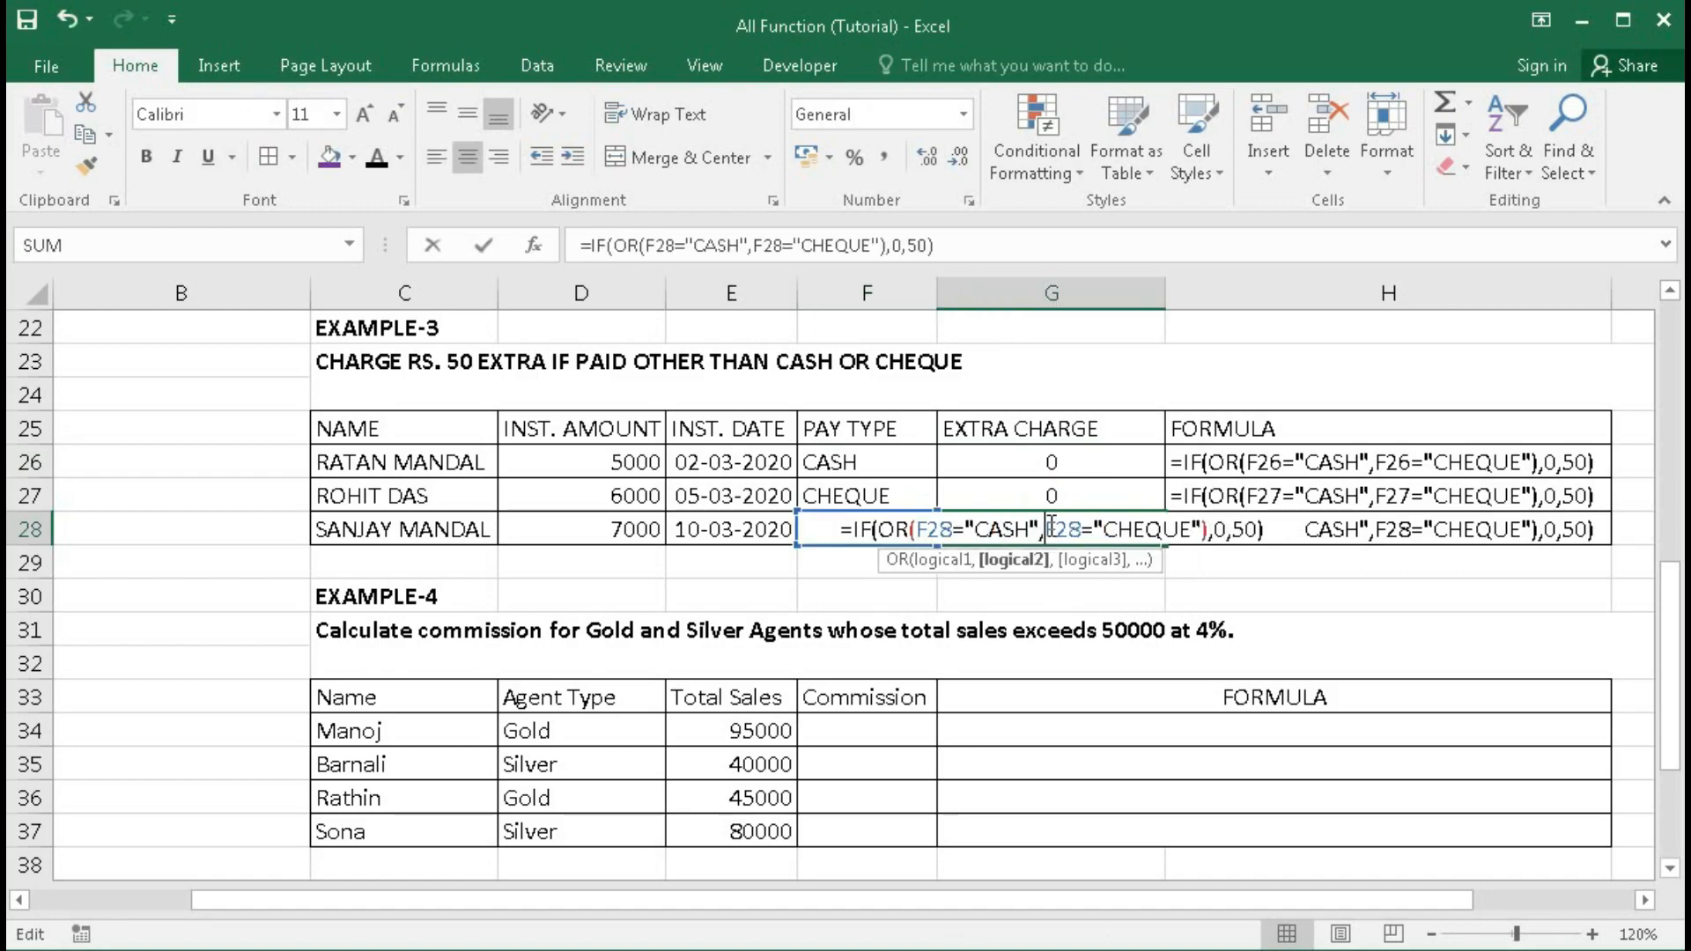
{"action": "left_click_drag", "start_coordinate": [879, 528], "coordinate": [1208, 528]}
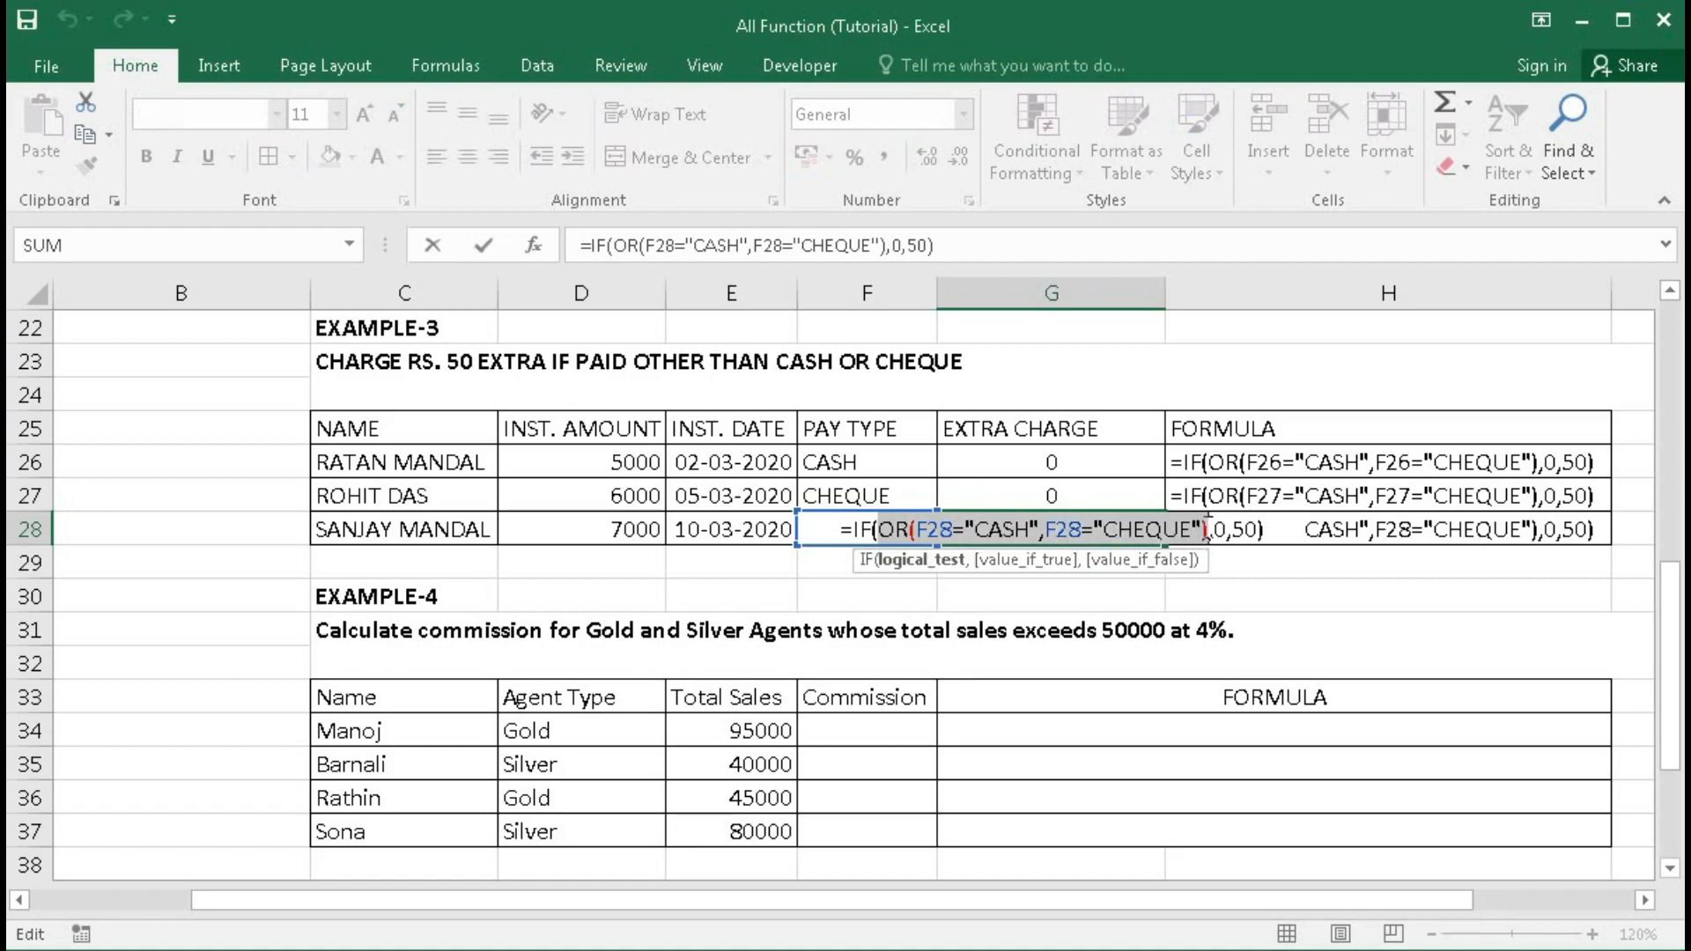
{"action": "key", "text": "F9"}
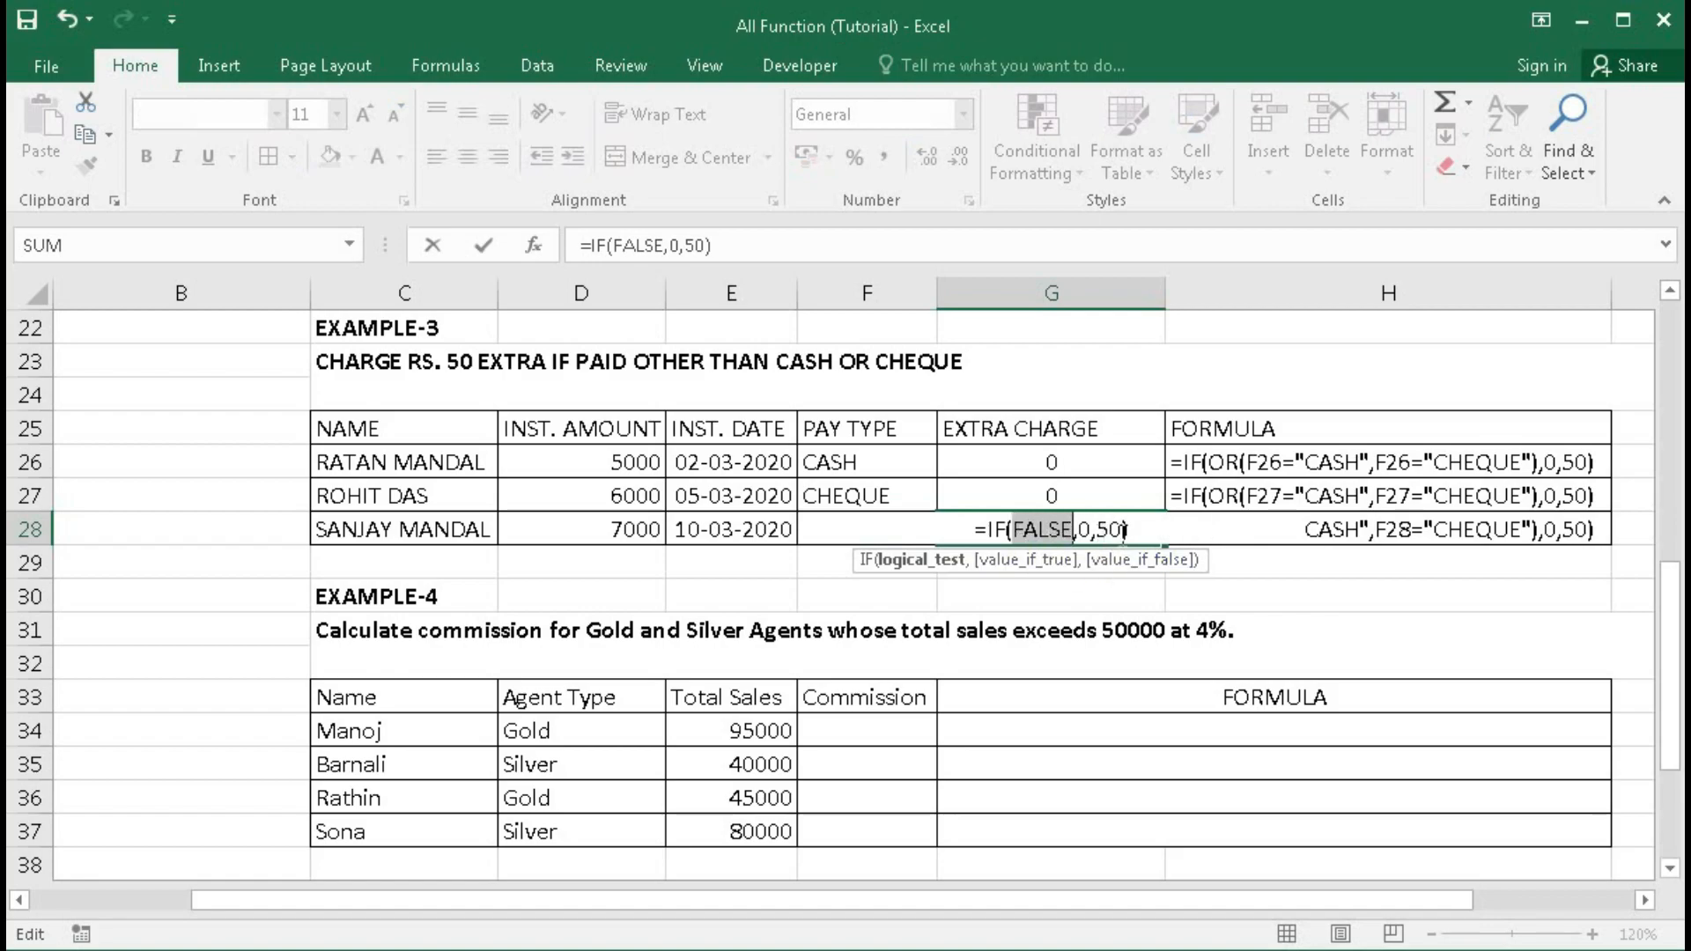
{"action": "key", "text": "ctrl+z"}
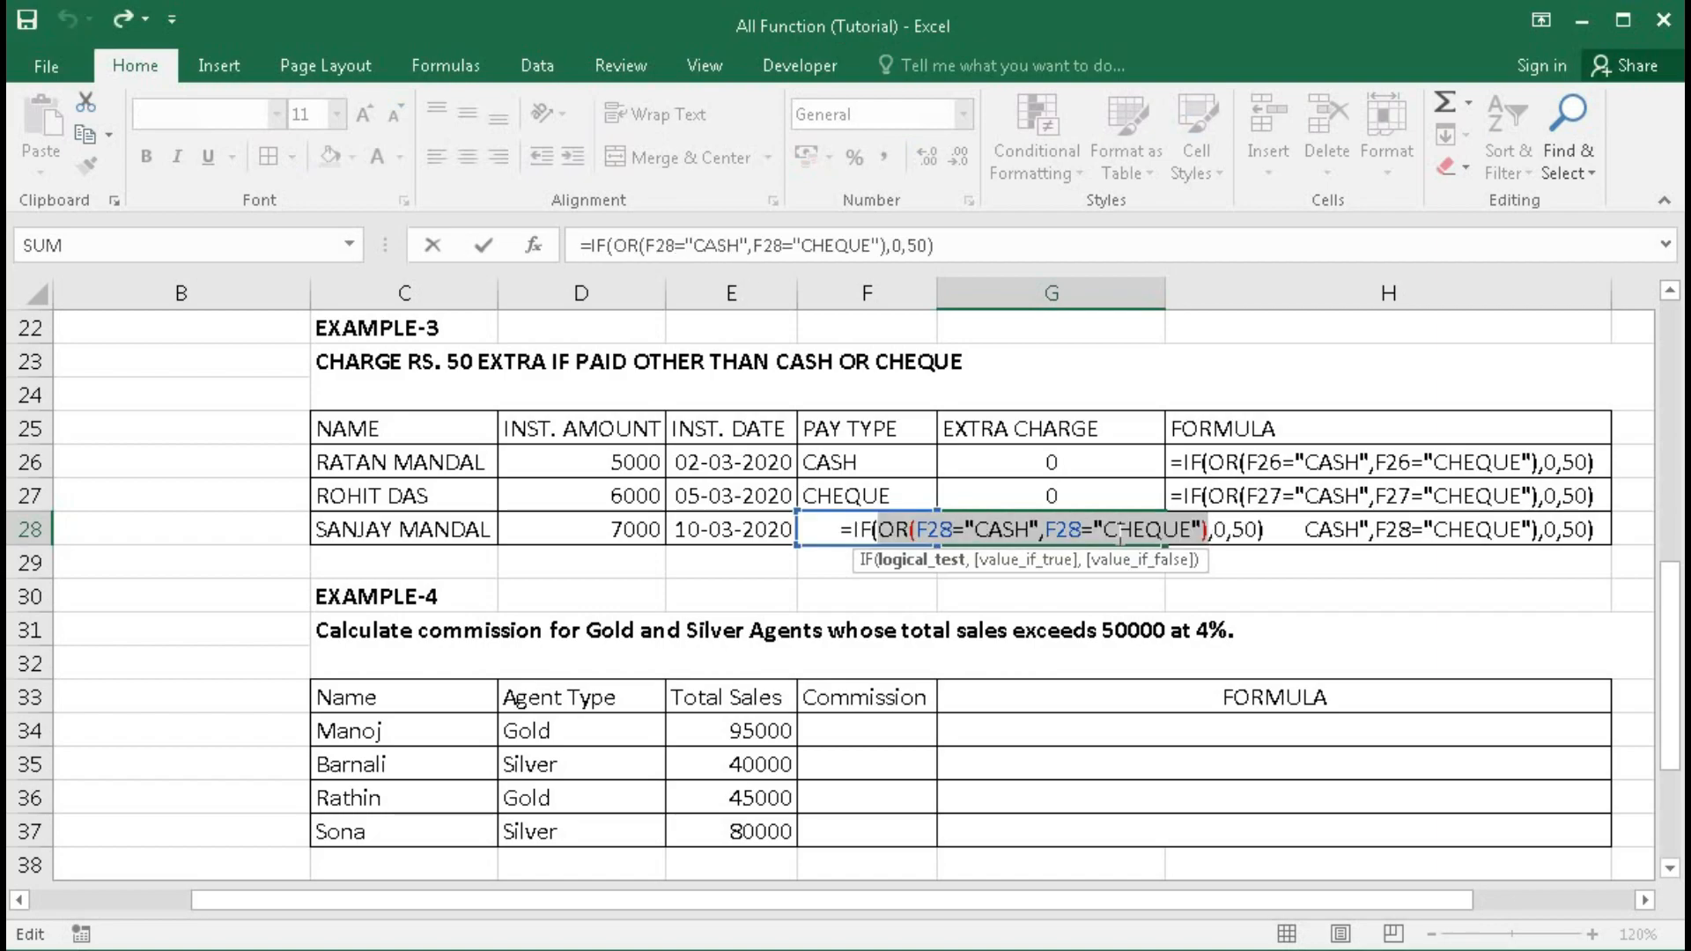
{"action": "key", "text": "Return"}
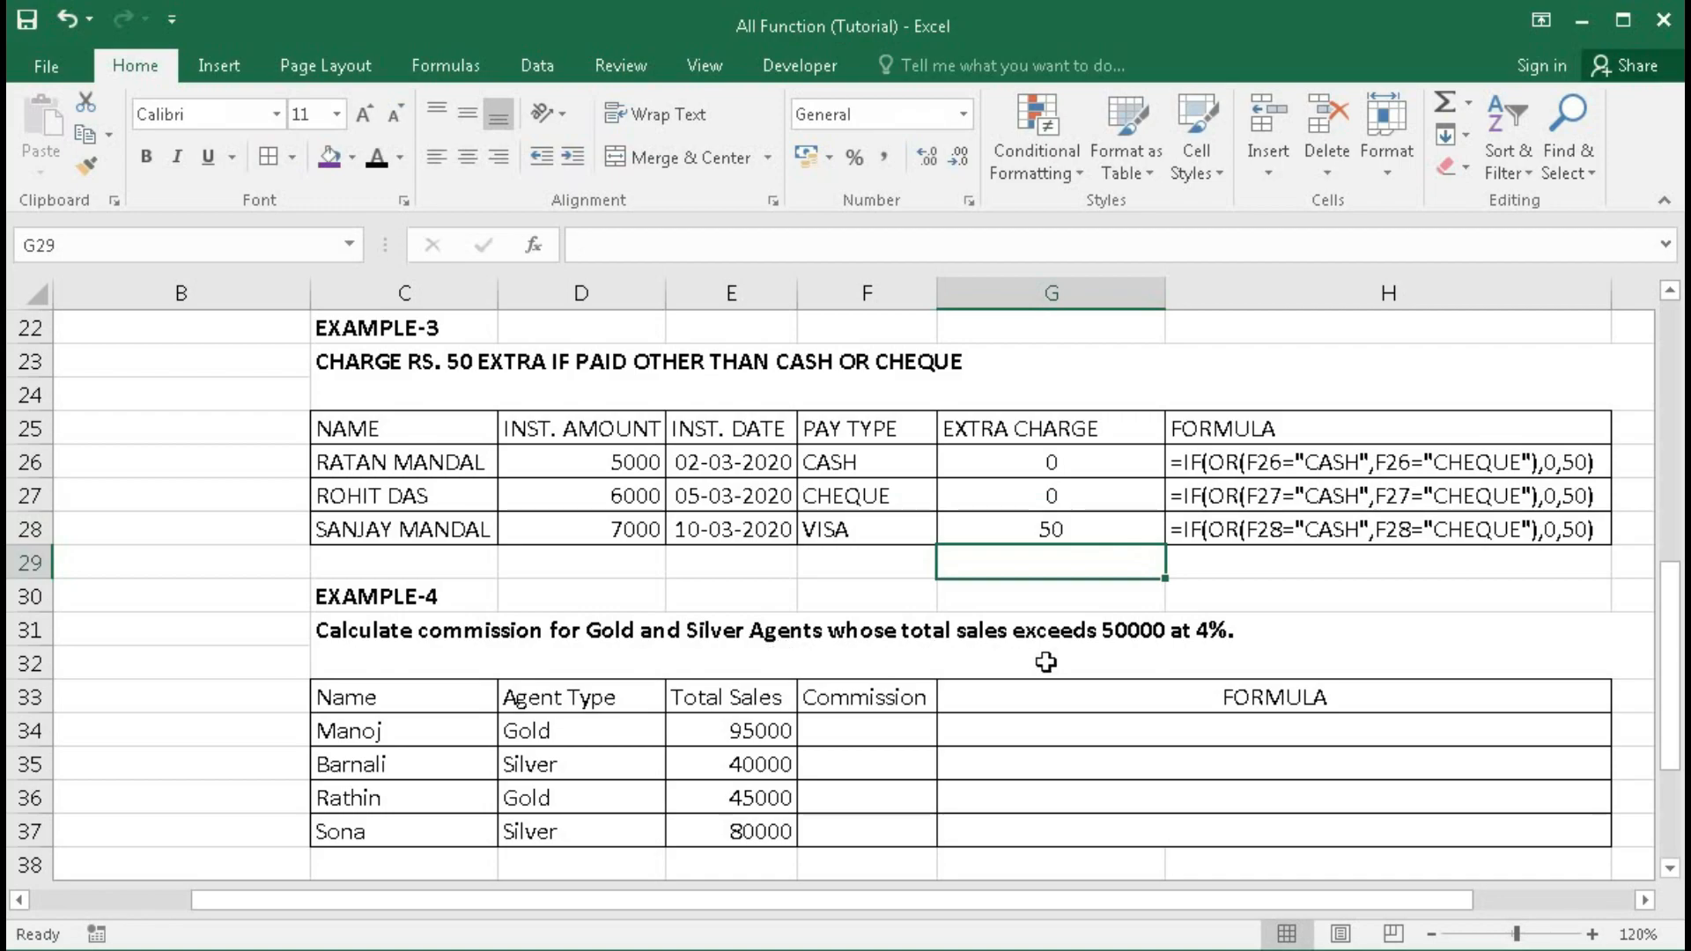
- Review Example-4's task and agent types, and start an IF formula in commission cell F34 with an OR nested inside an AND
{"action": "left_click", "coordinate": [1159, 665]}
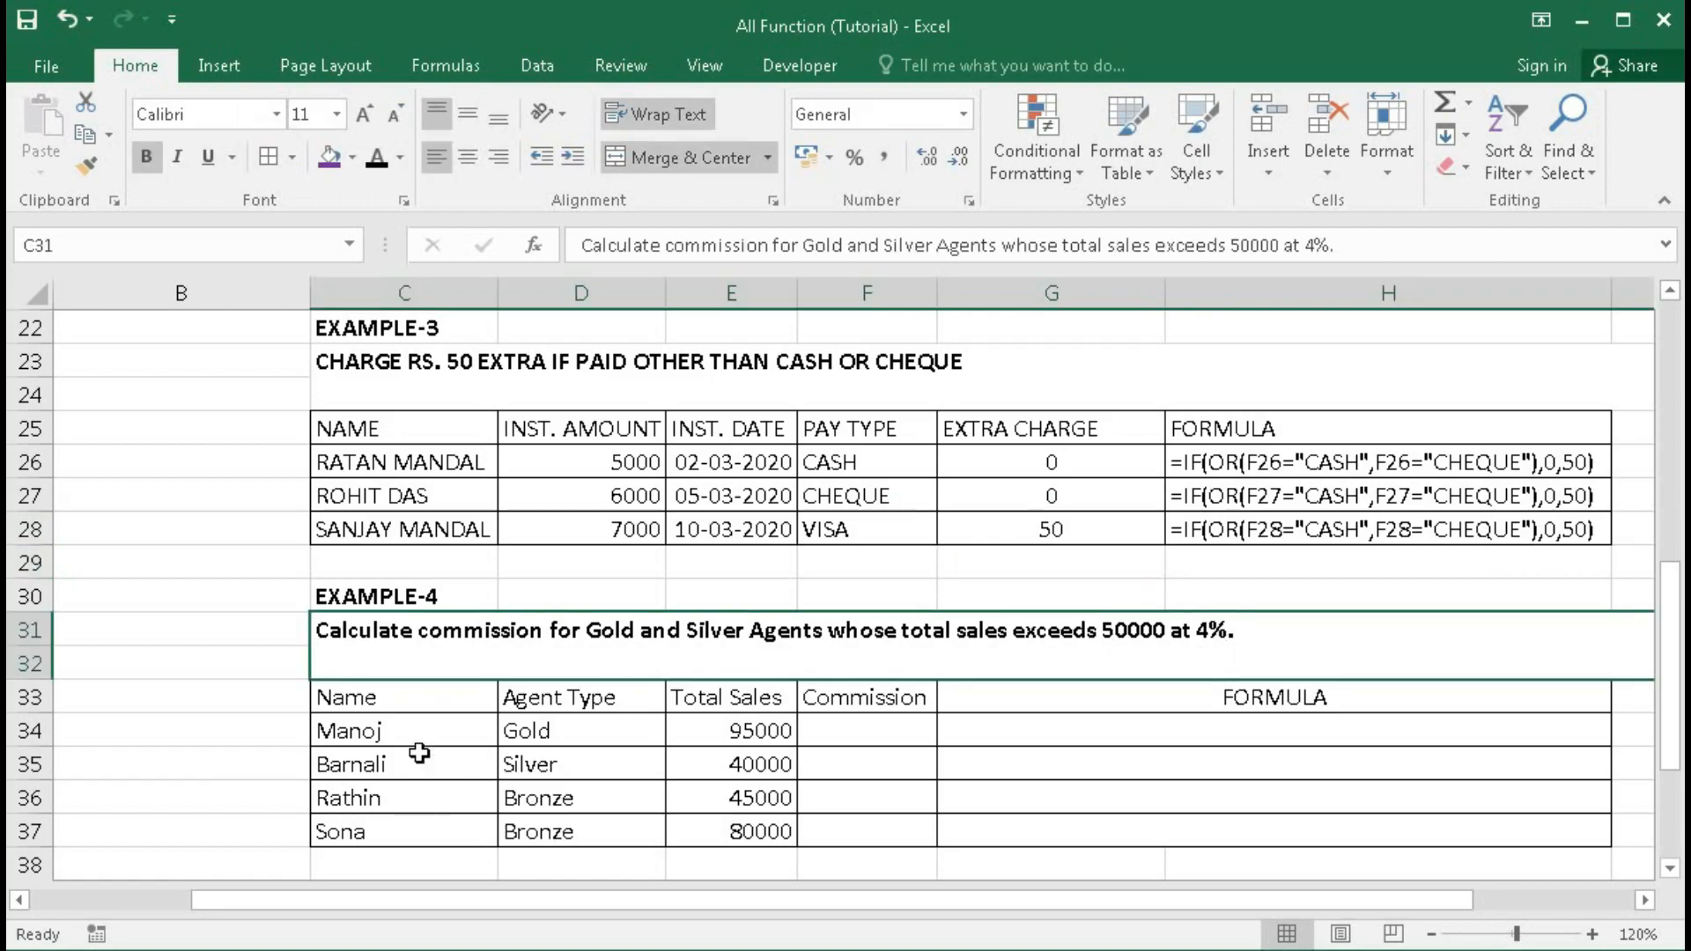
{"action": "left_click", "coordinate": [571, 732]}
{"action": "left_click_drag", "start_coordinate": [571, 733], "coordinate": [572, 755]}
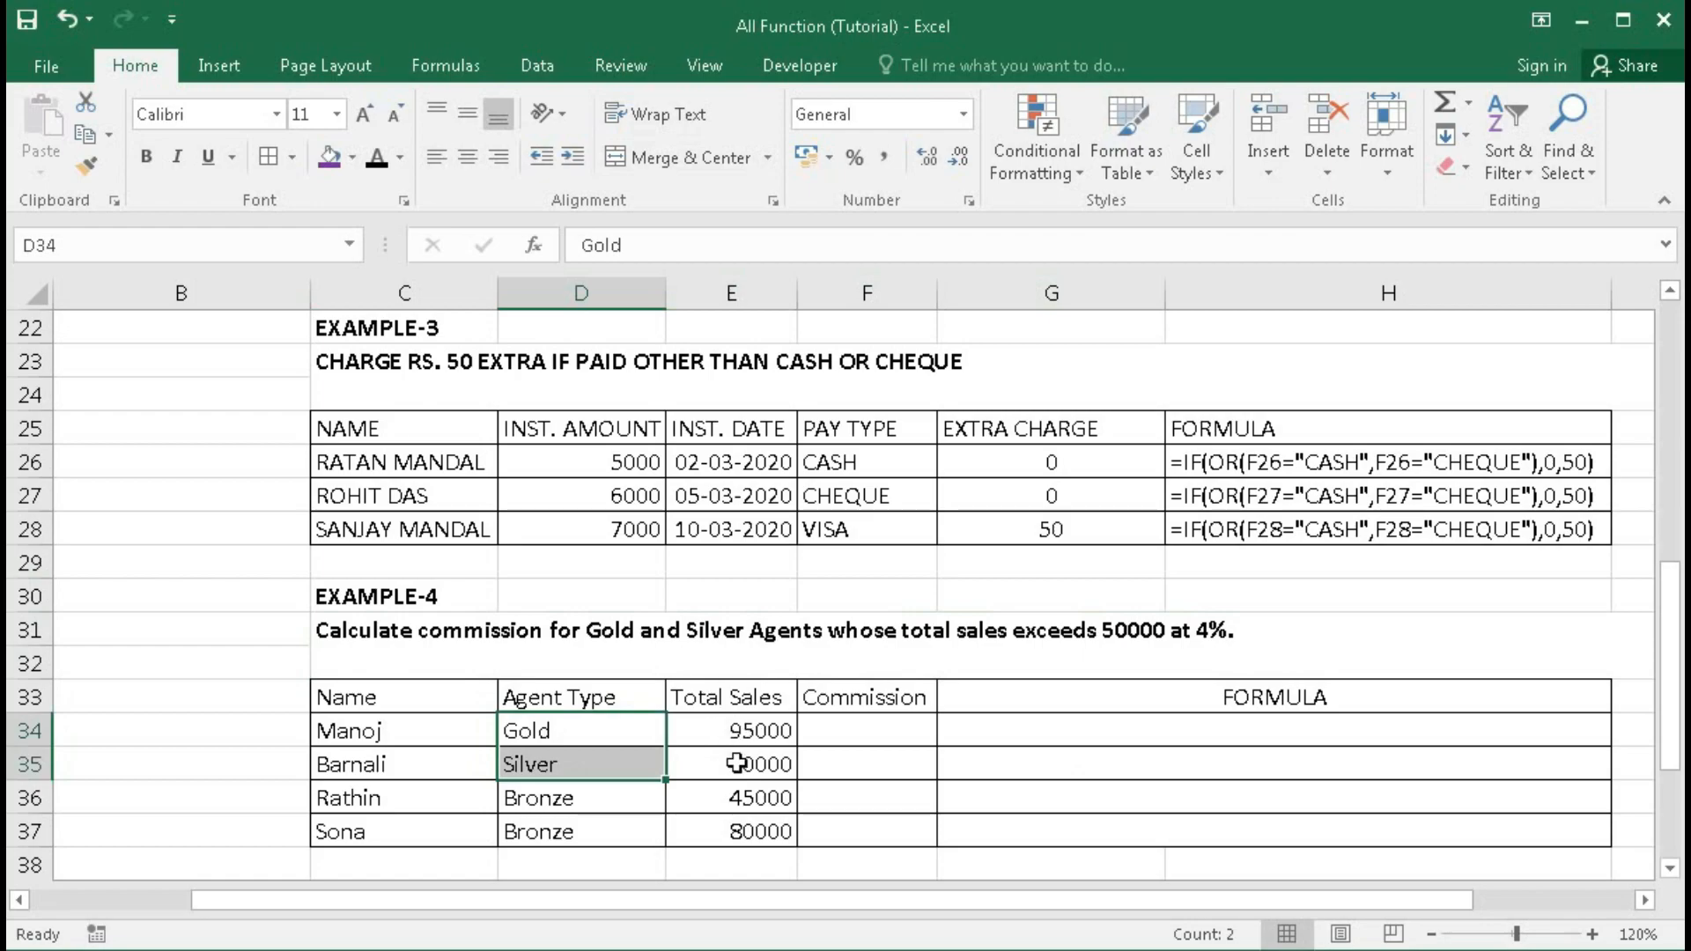
{"action": "left_click", "coordinate": [859, 734]}
{"action": "type", "text": "="}
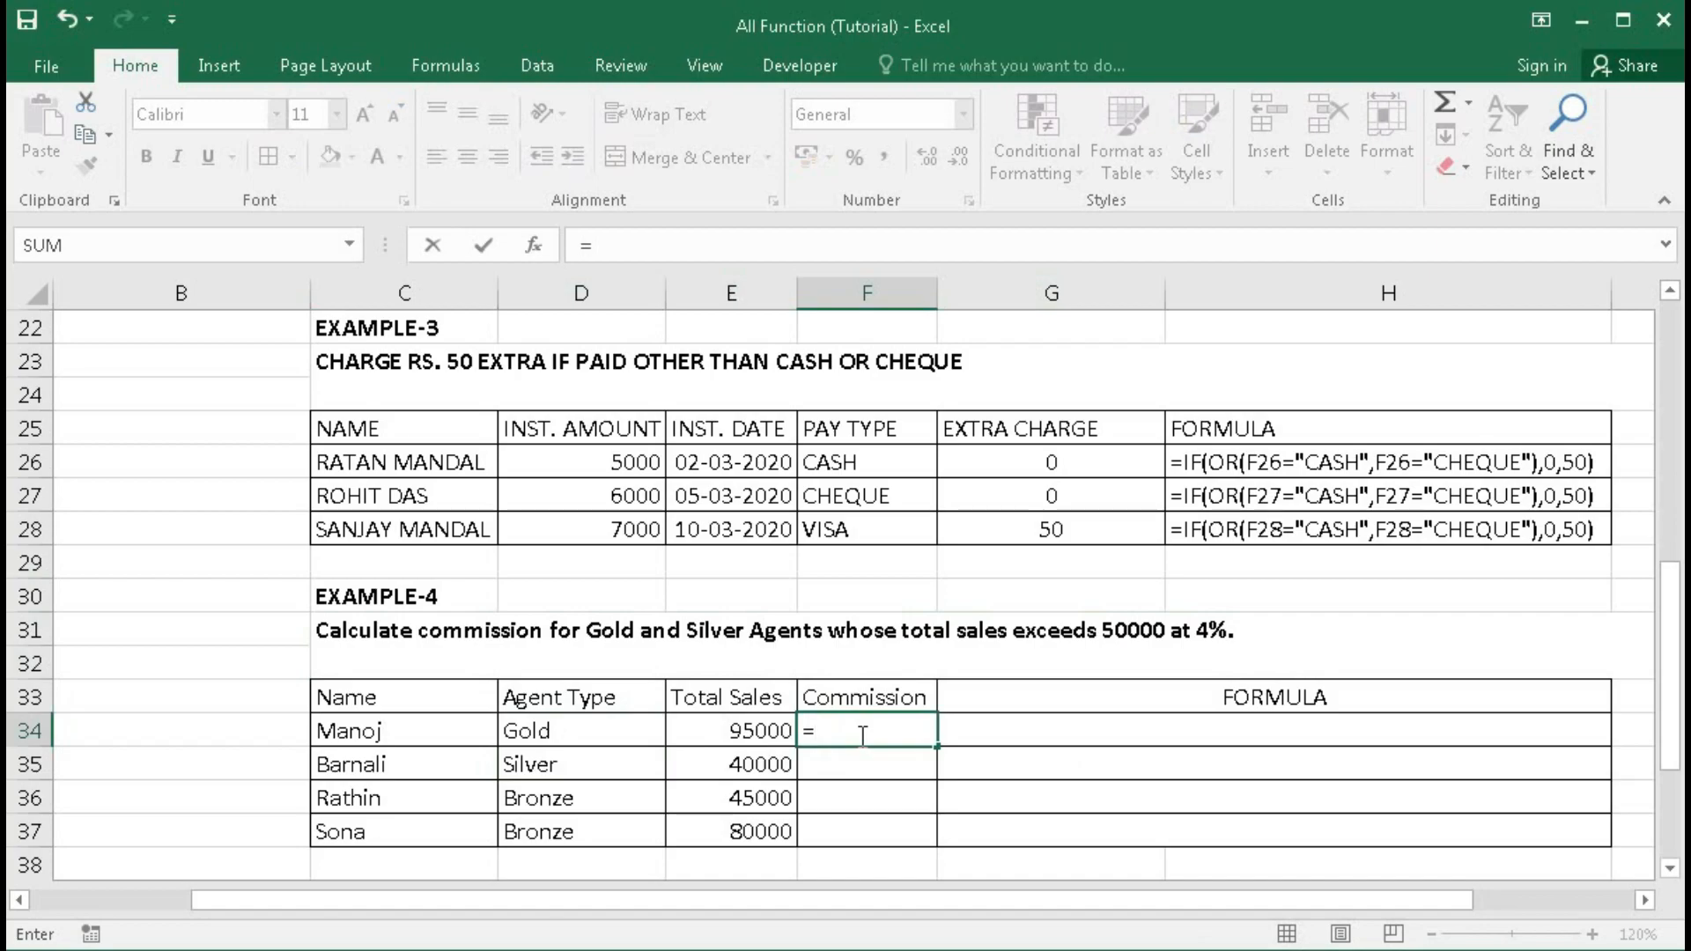
{"action": "type", "text": "if("}
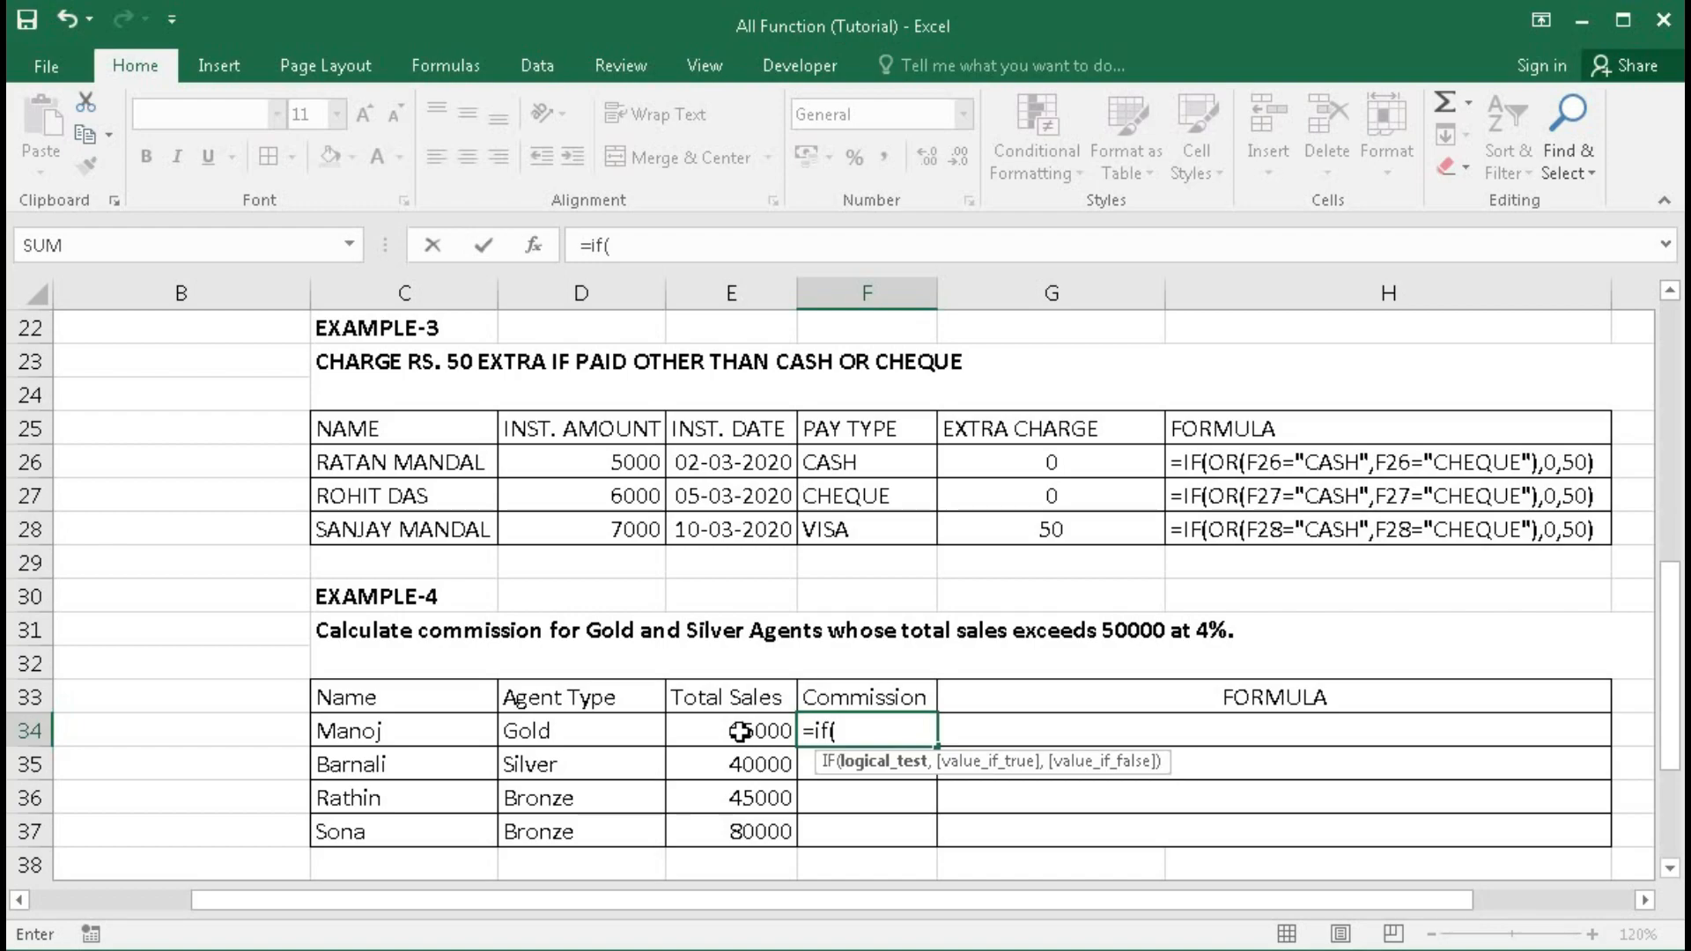
{"action": "type", "text": "and"}
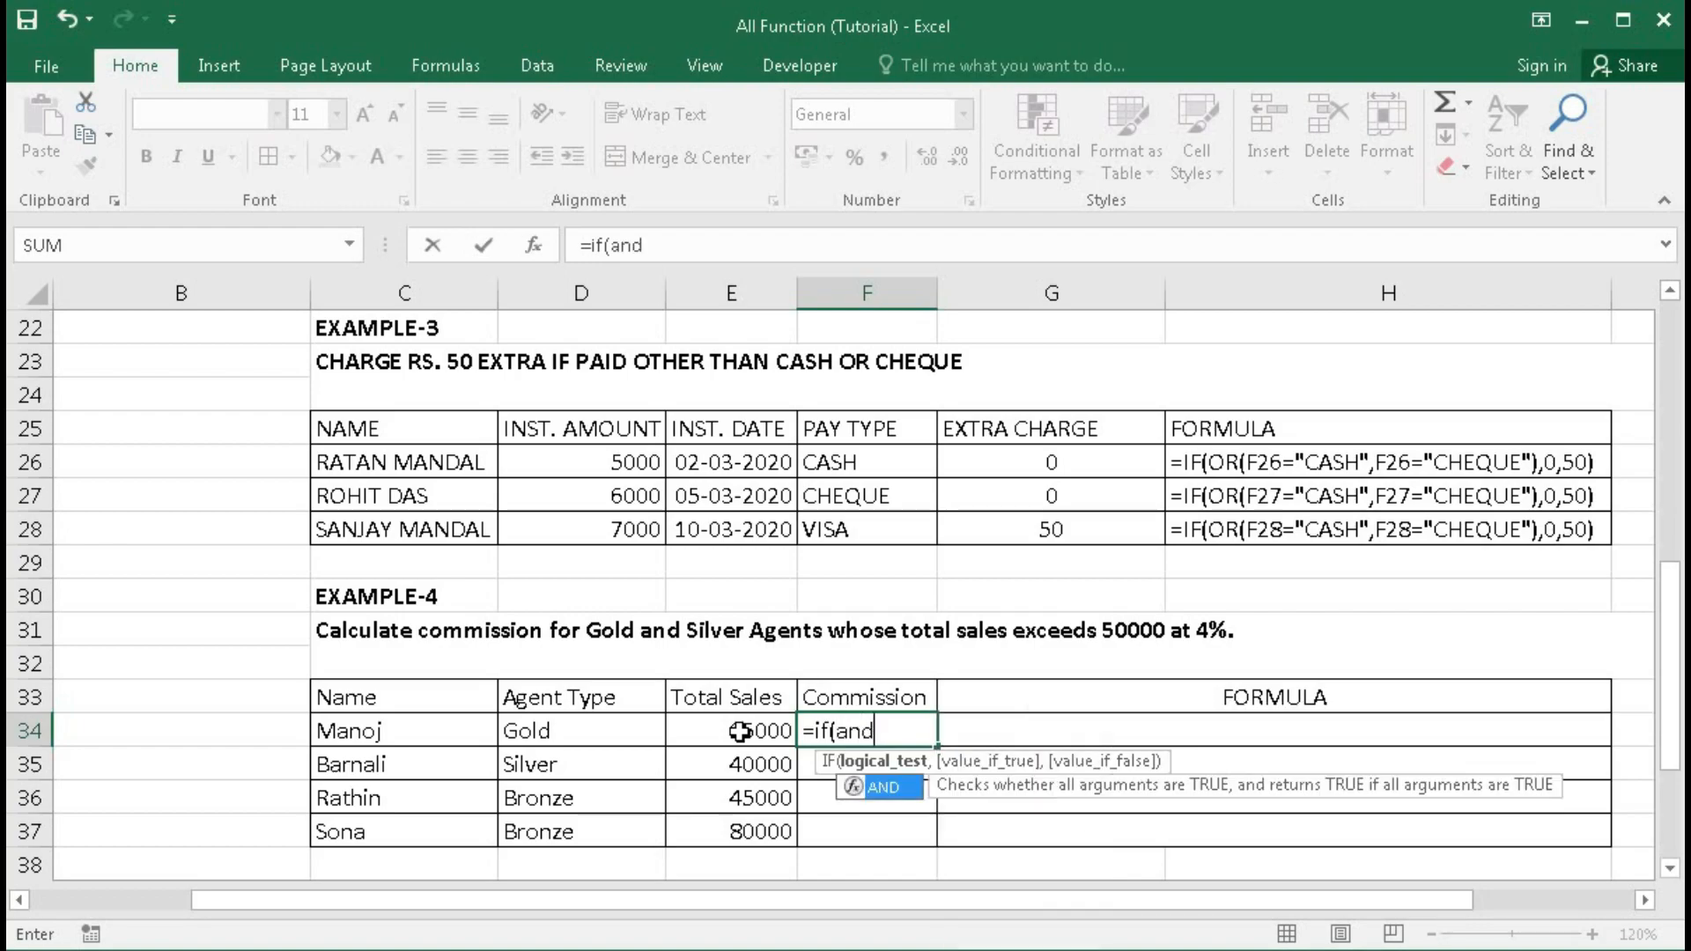
{"action": "type", "text": "("}
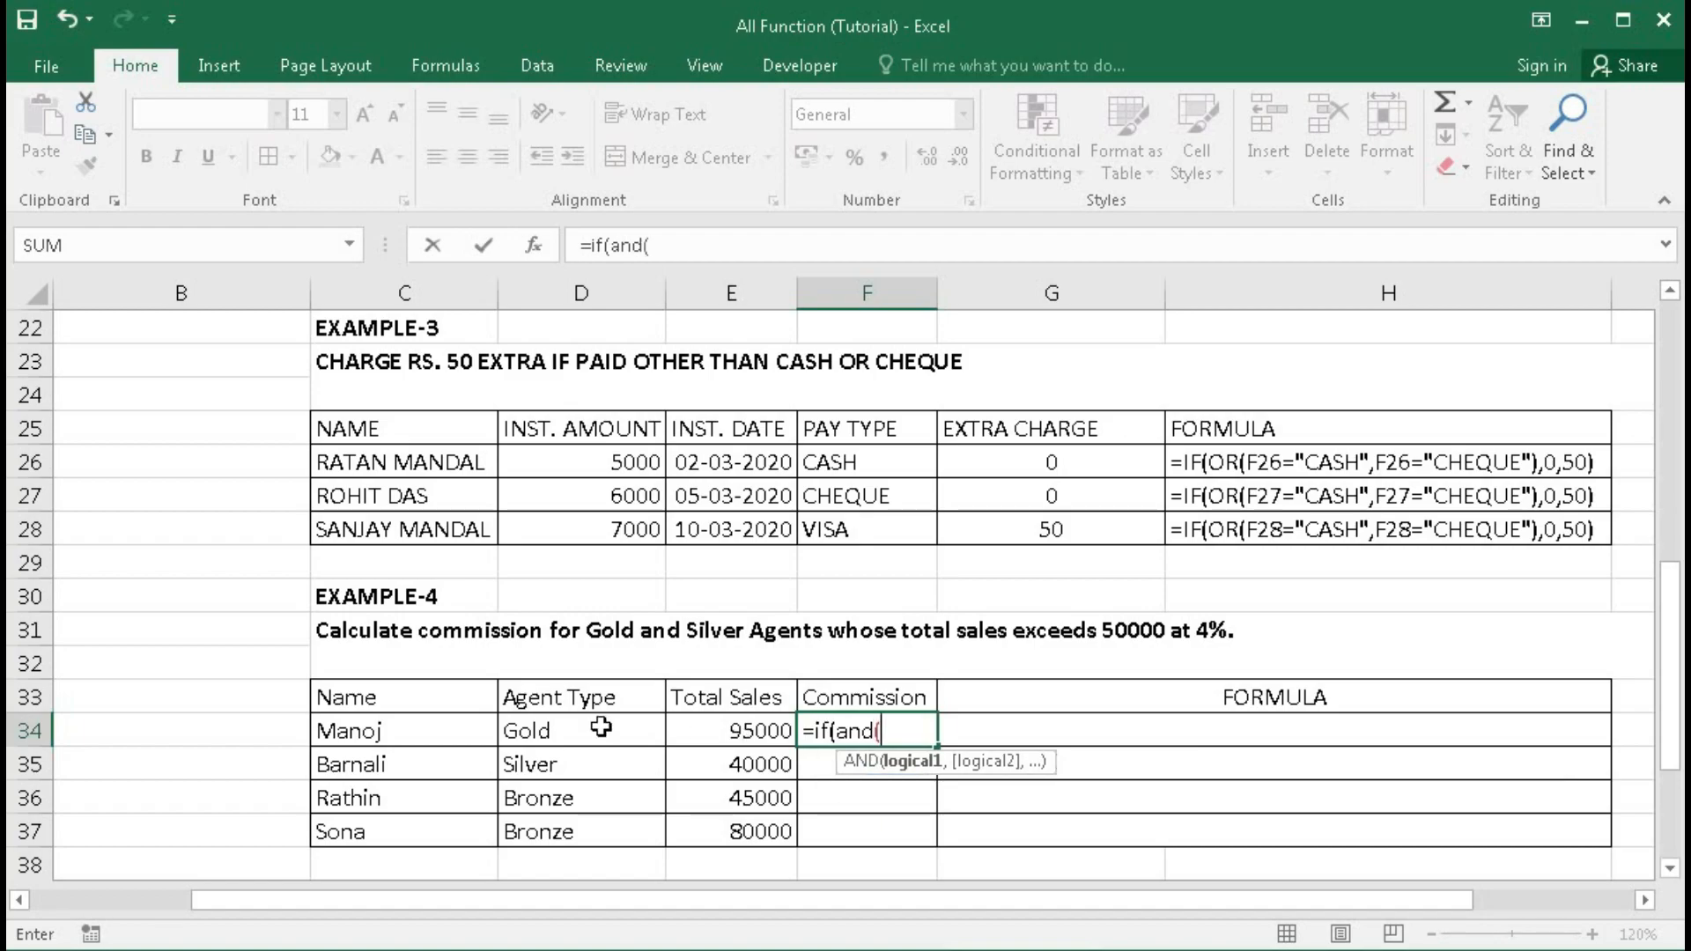
{"action": "type", "text": "or"}
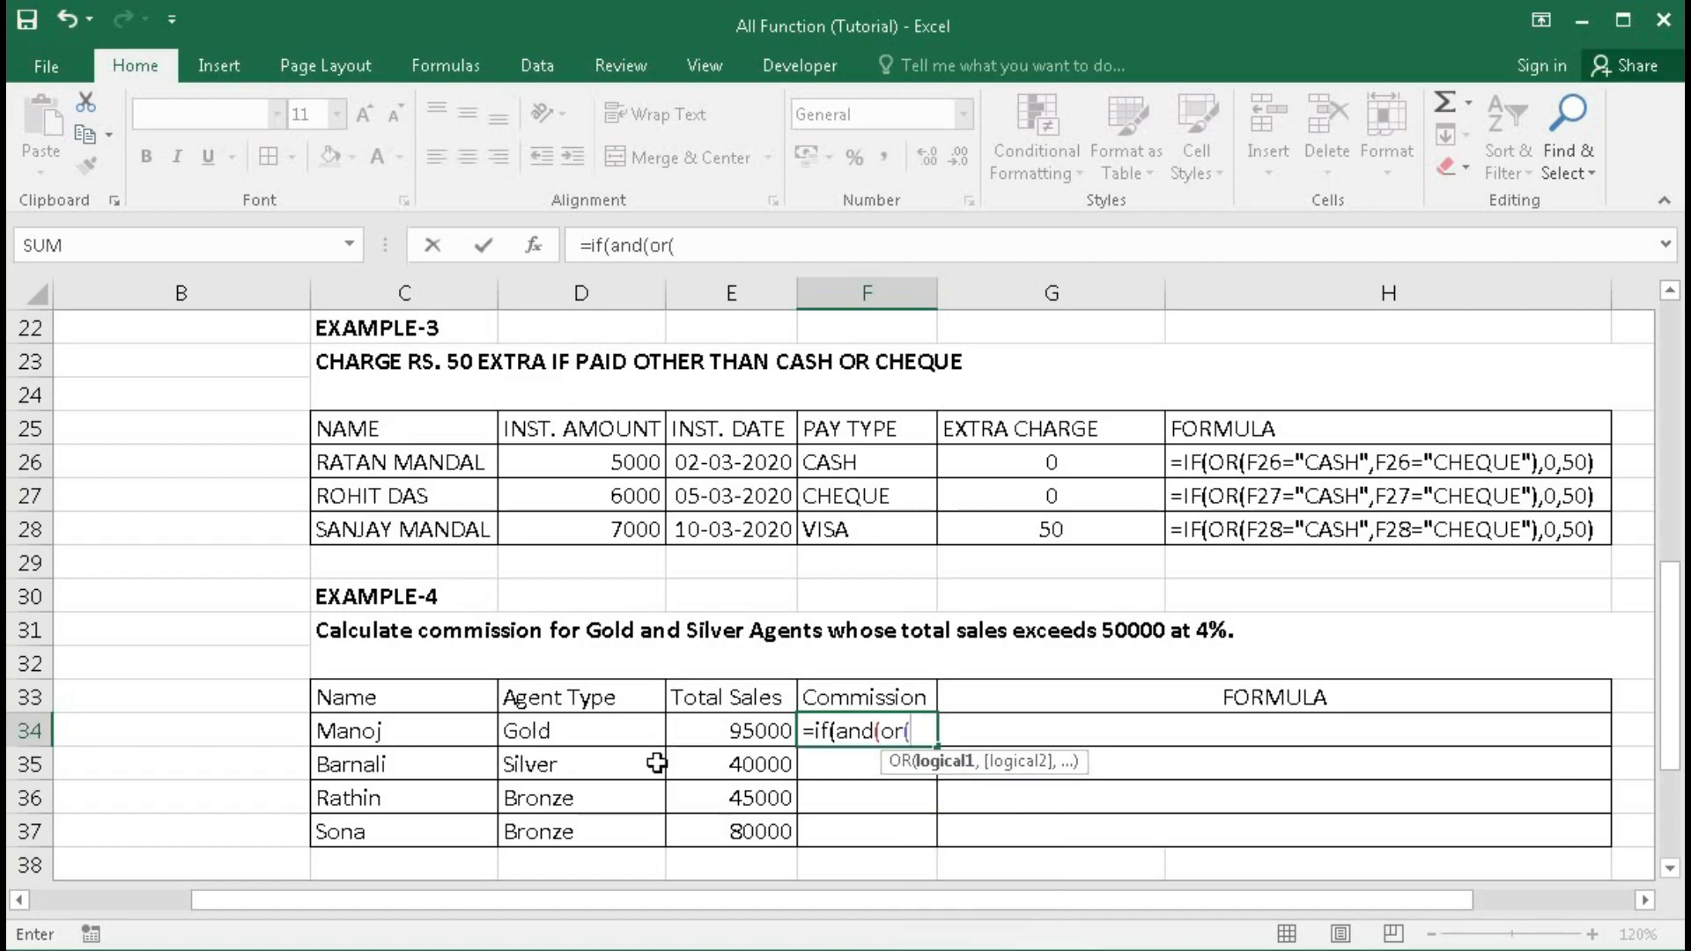
{"action": "type", "text": "("}
- Complete the nested OR test in F34 so it checks whether D34 equals "GOLD" or "SILVER"
{"action": "left_click", "coordinate": [565, 728]}
{"action": "type", "text": "=\"GOLD"}
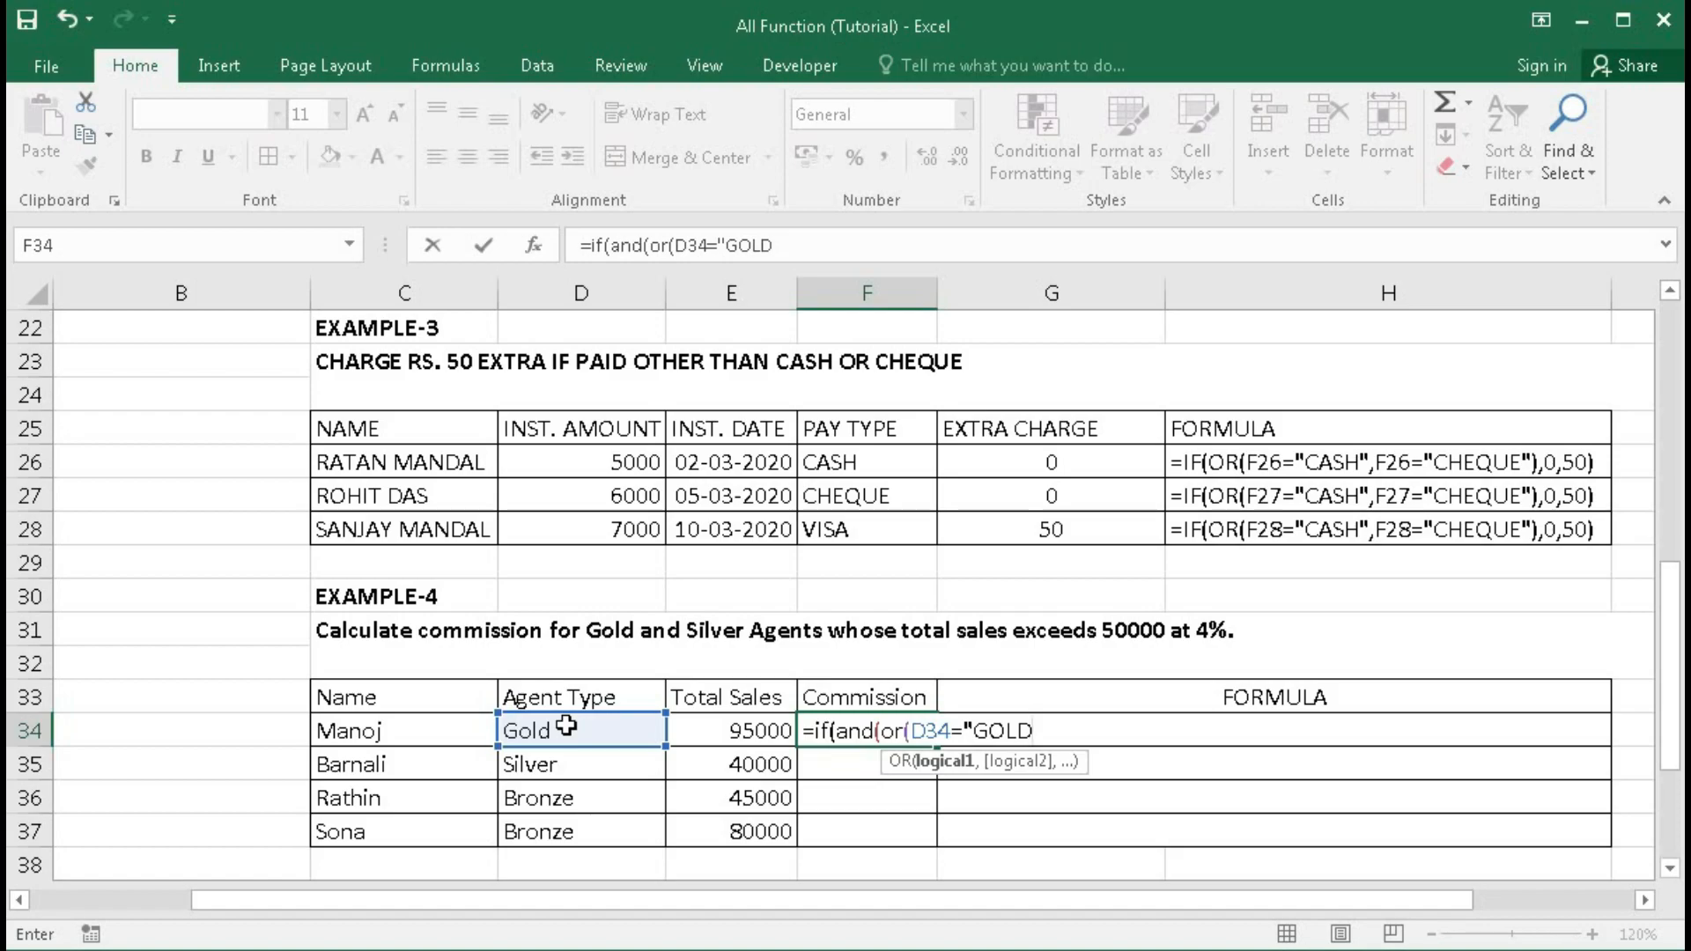
{"action": "type", "text": "\","}
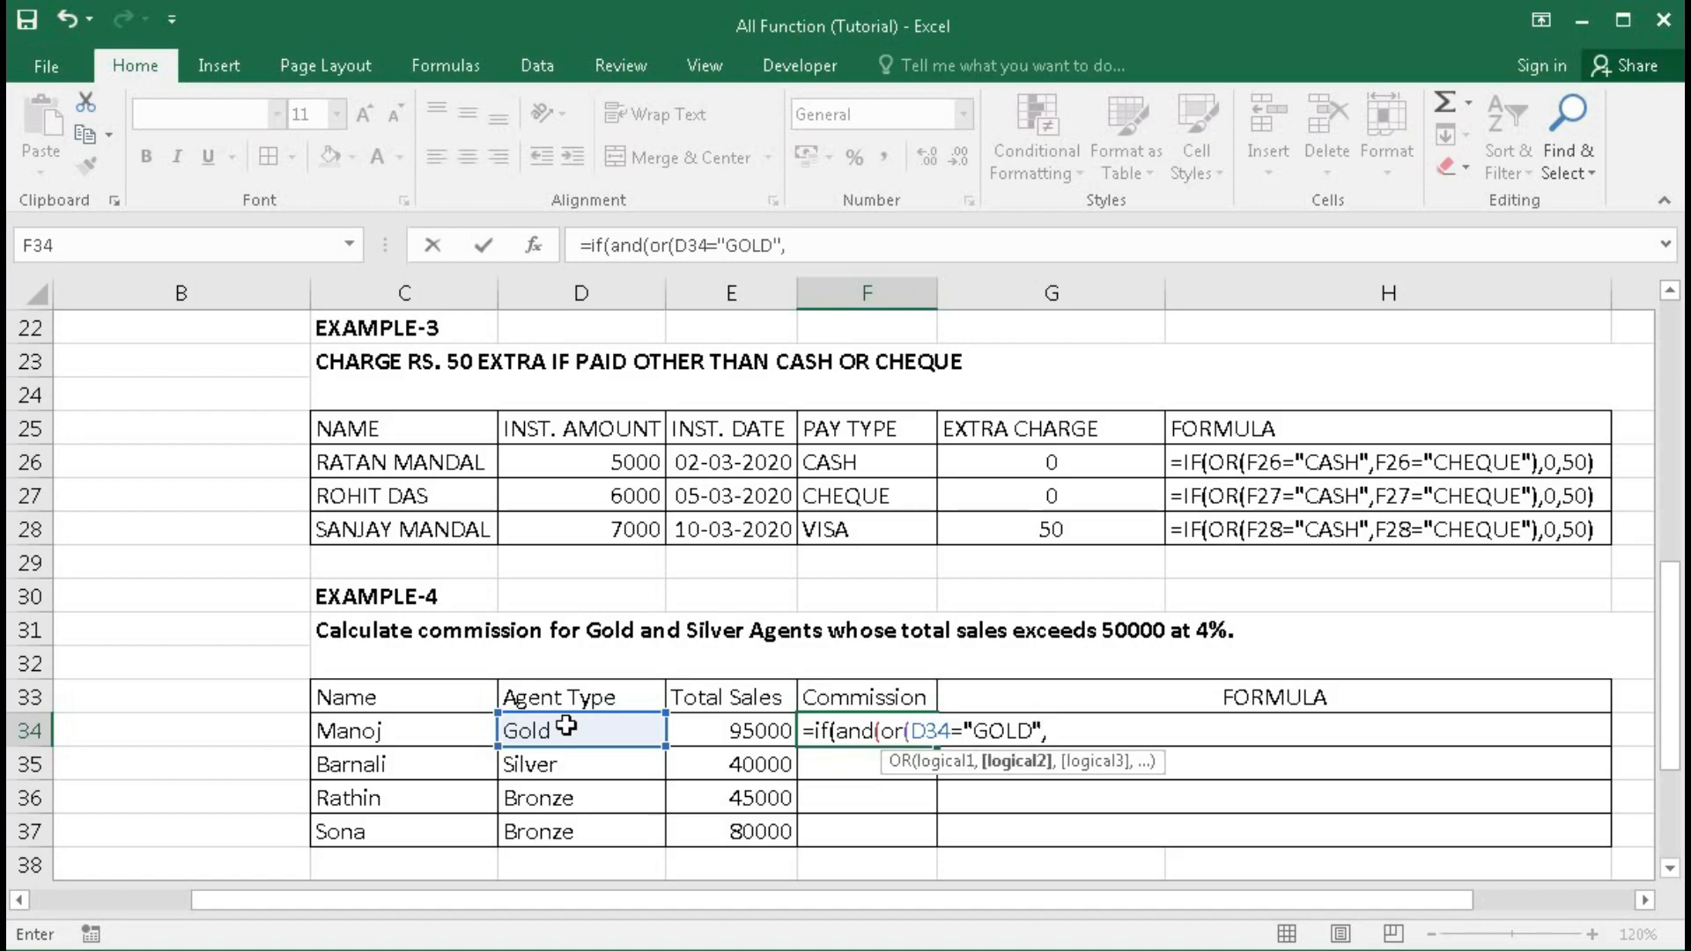
{"action": "left_click", "coordinate": [565, 726]}
{"action": "type", "text": "="}
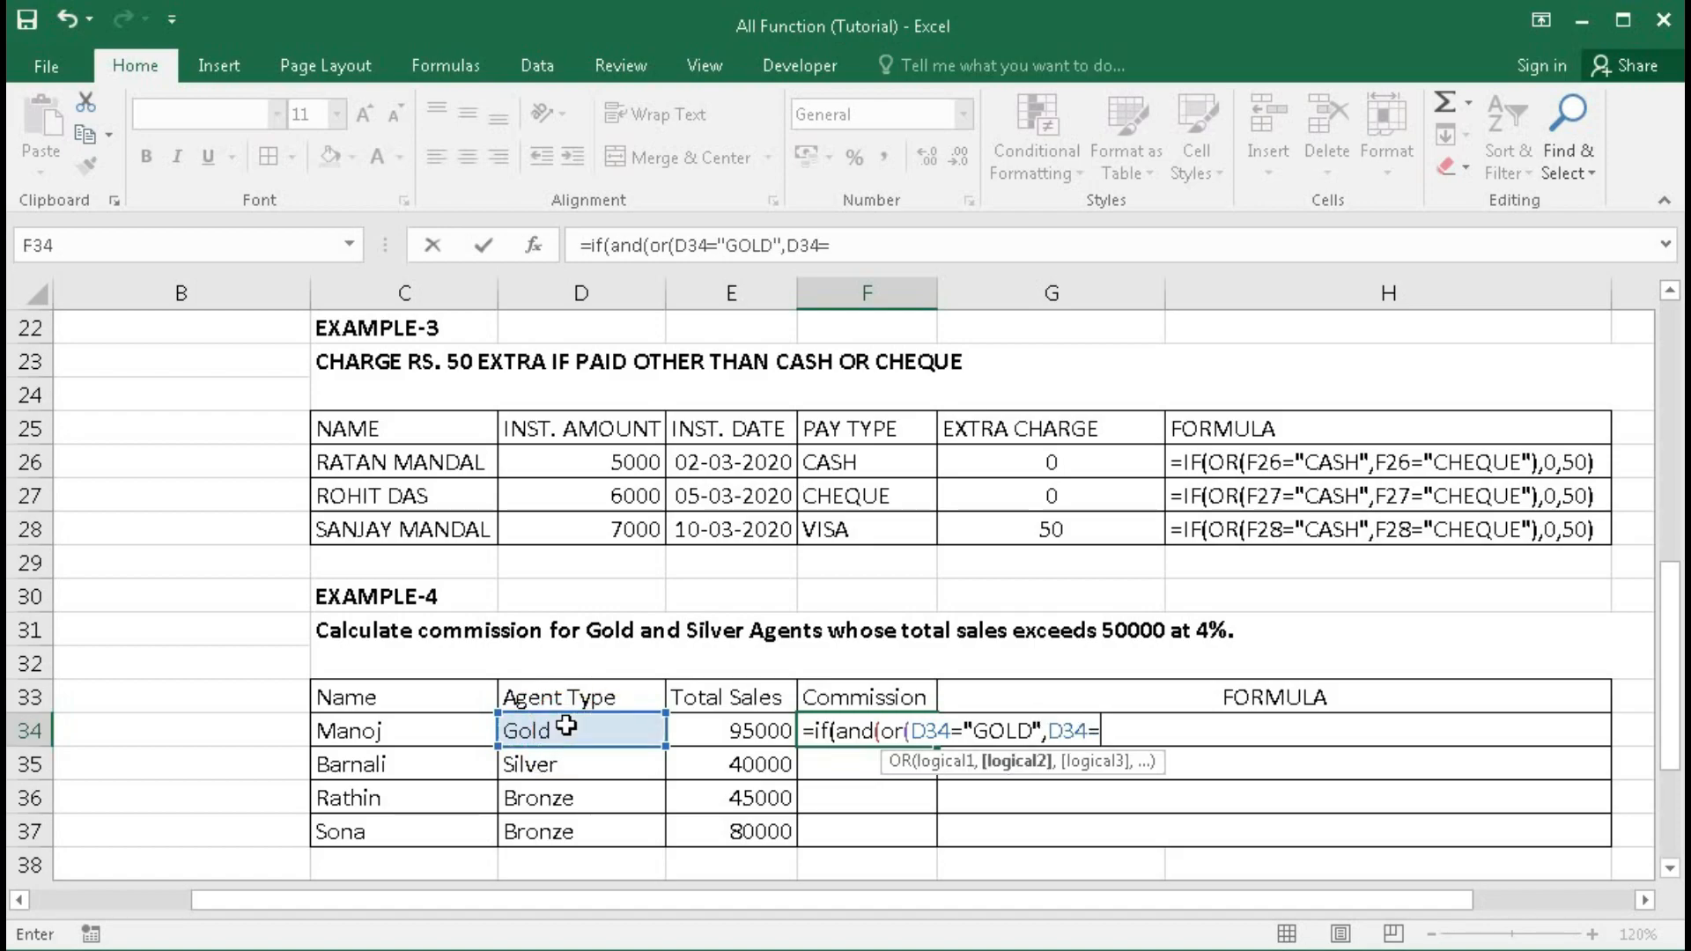
{"action": "type", "text": "\"SILVER"}
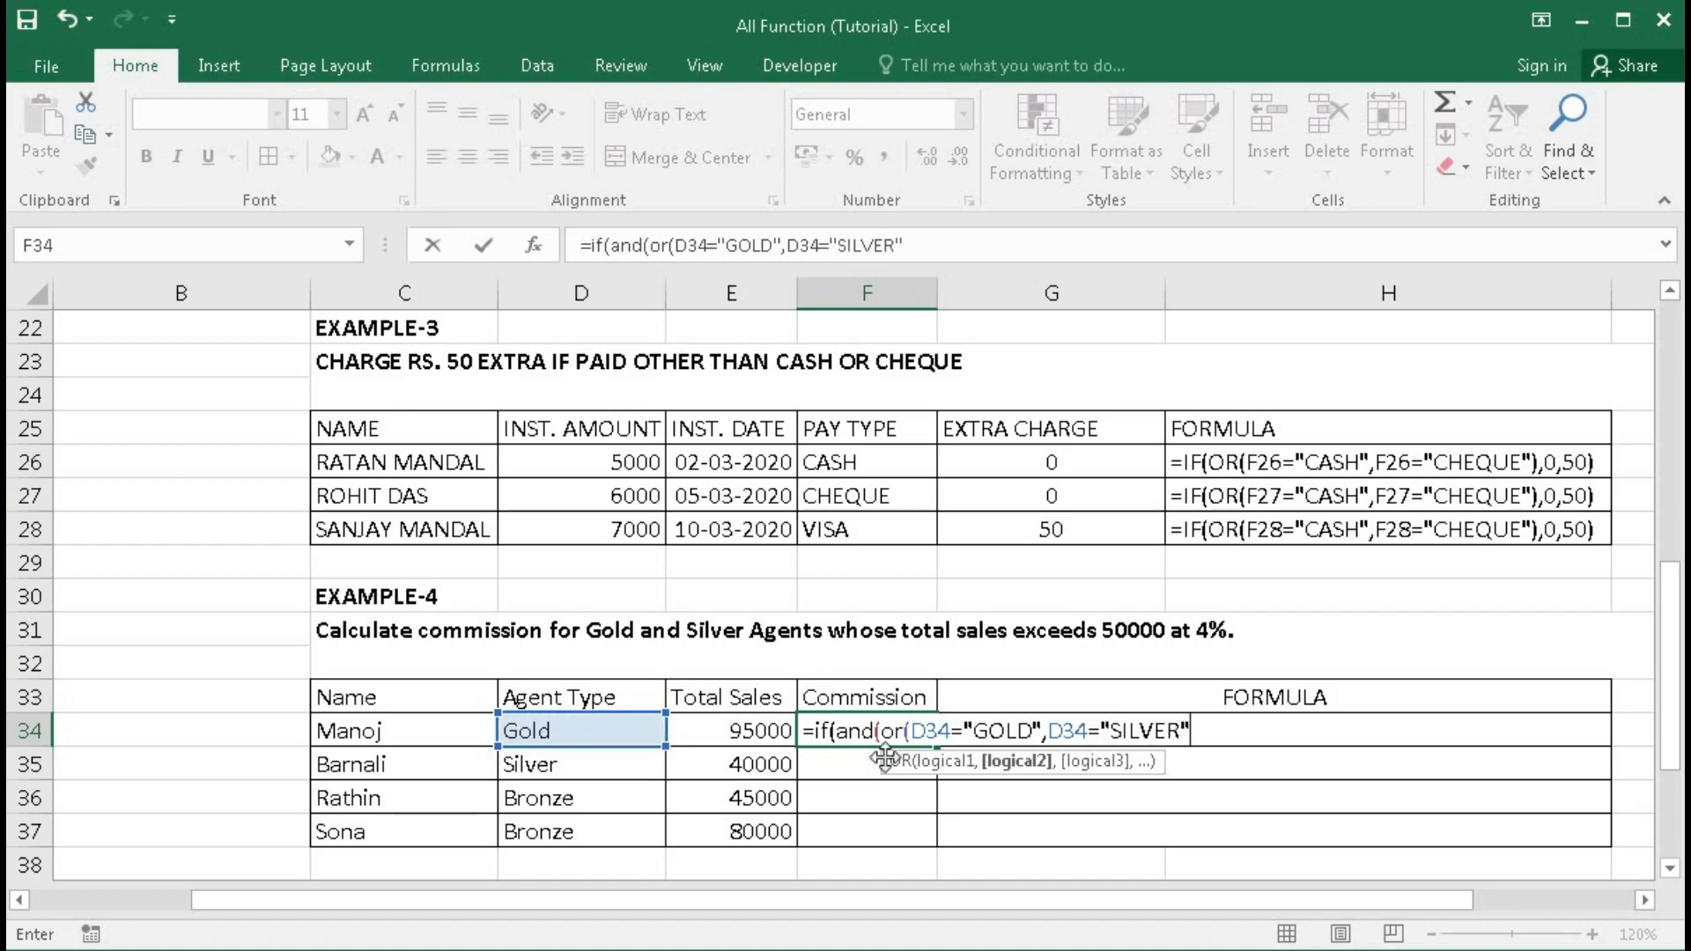
{"action": "left_click_drag", "start_coordinate": [881, 731], "coordinate": [1198, 731]}
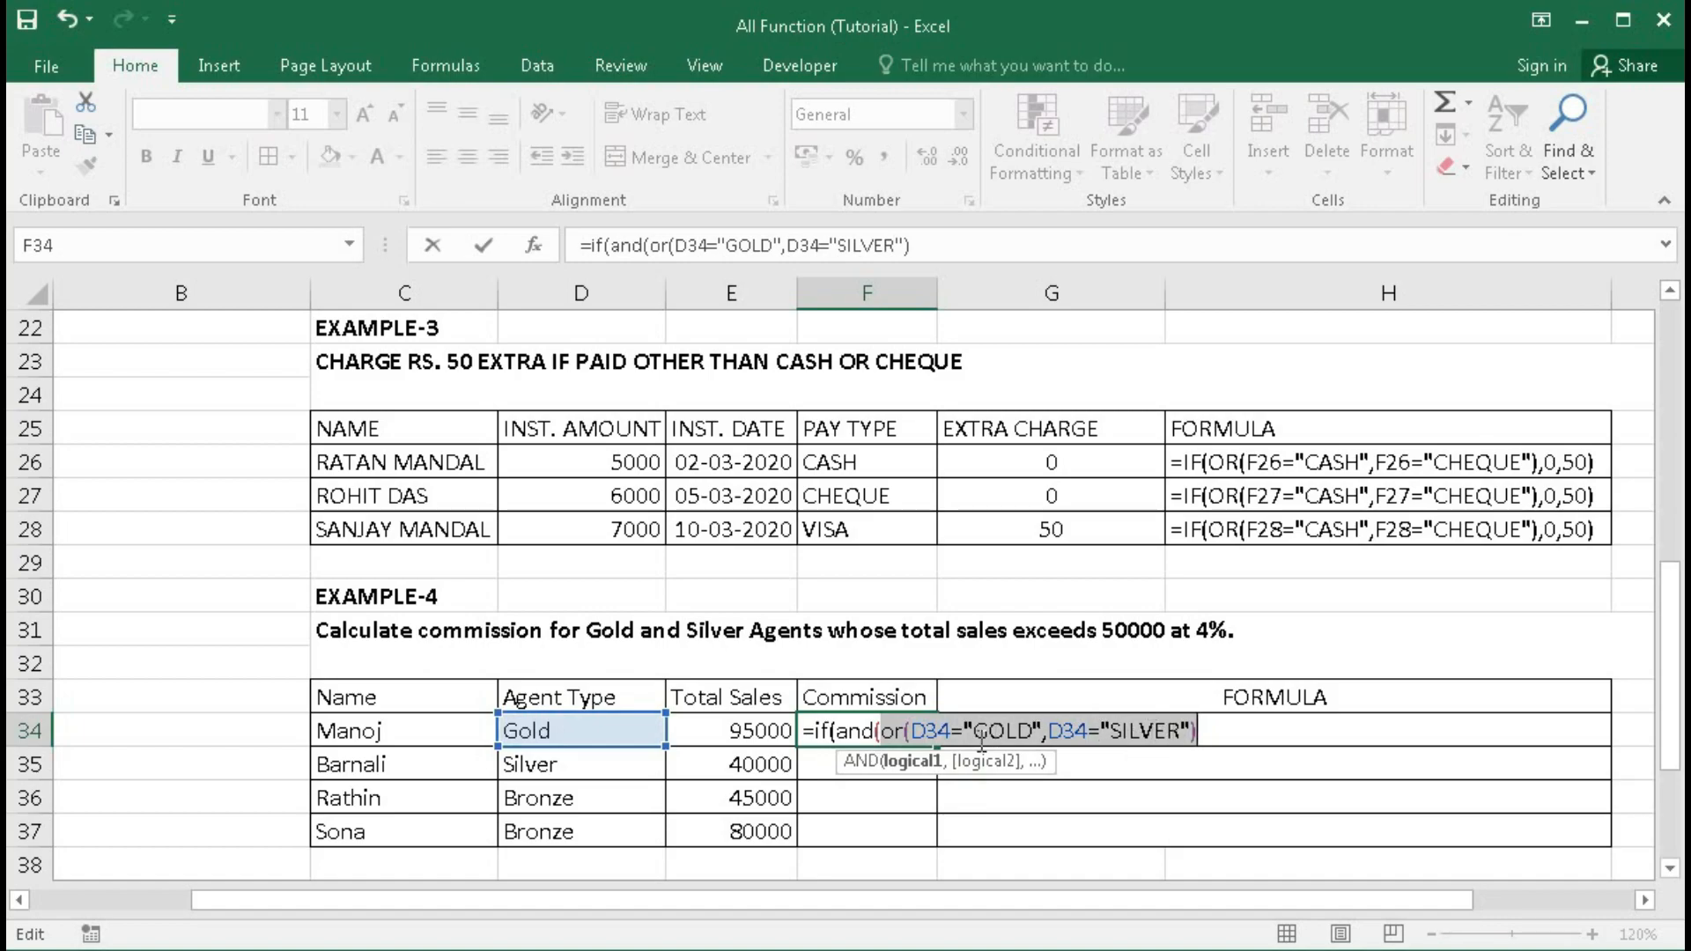
{"action": "left_click", "coordinate": [1208, 724]}
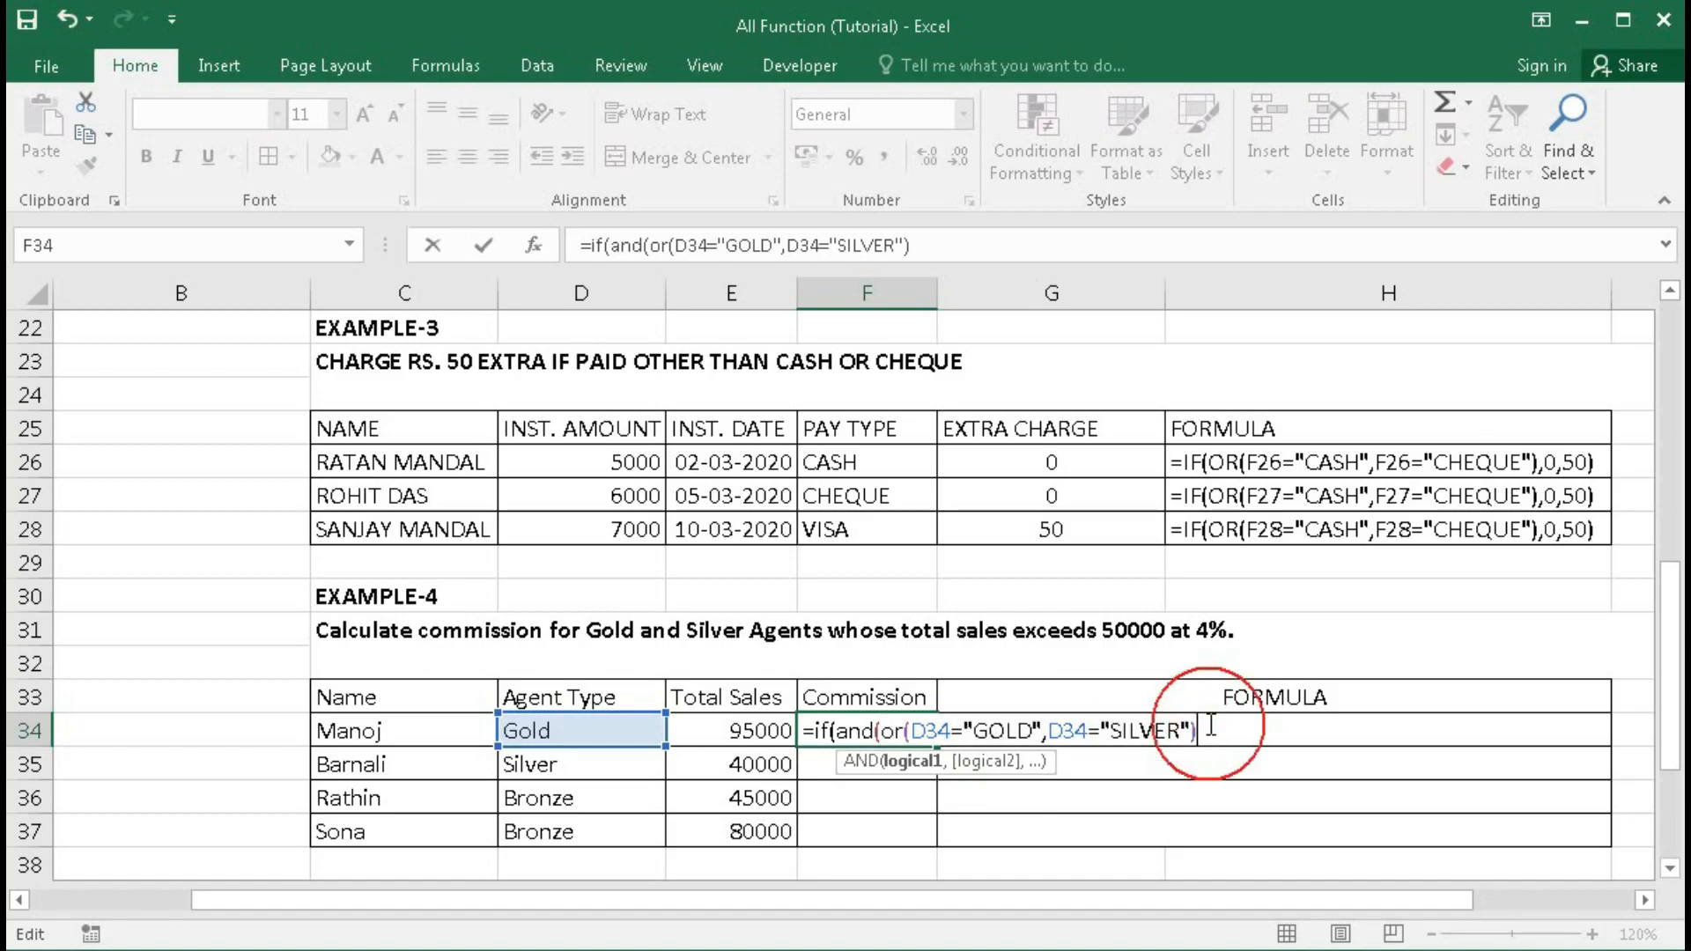
- Add E34>=50000 as the second AND condition in F34, close the AND, and check the extent of the logical test
{"action": "type", "text": ","}
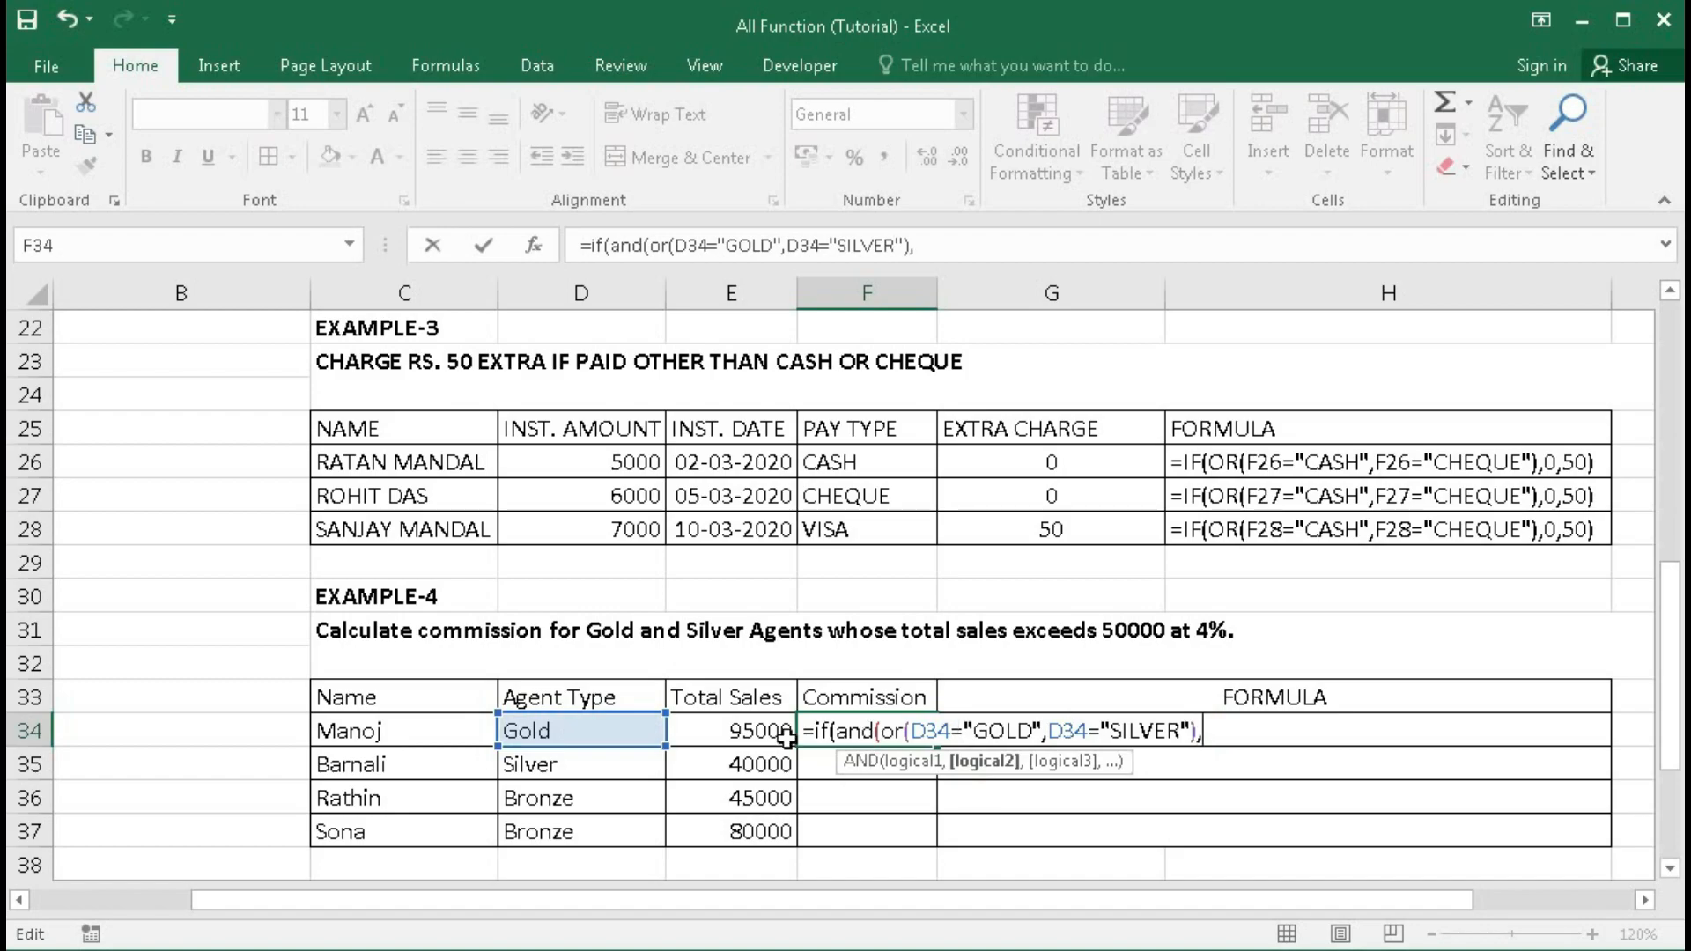
{"action": "left_click", "coordinate": [733, 735]}
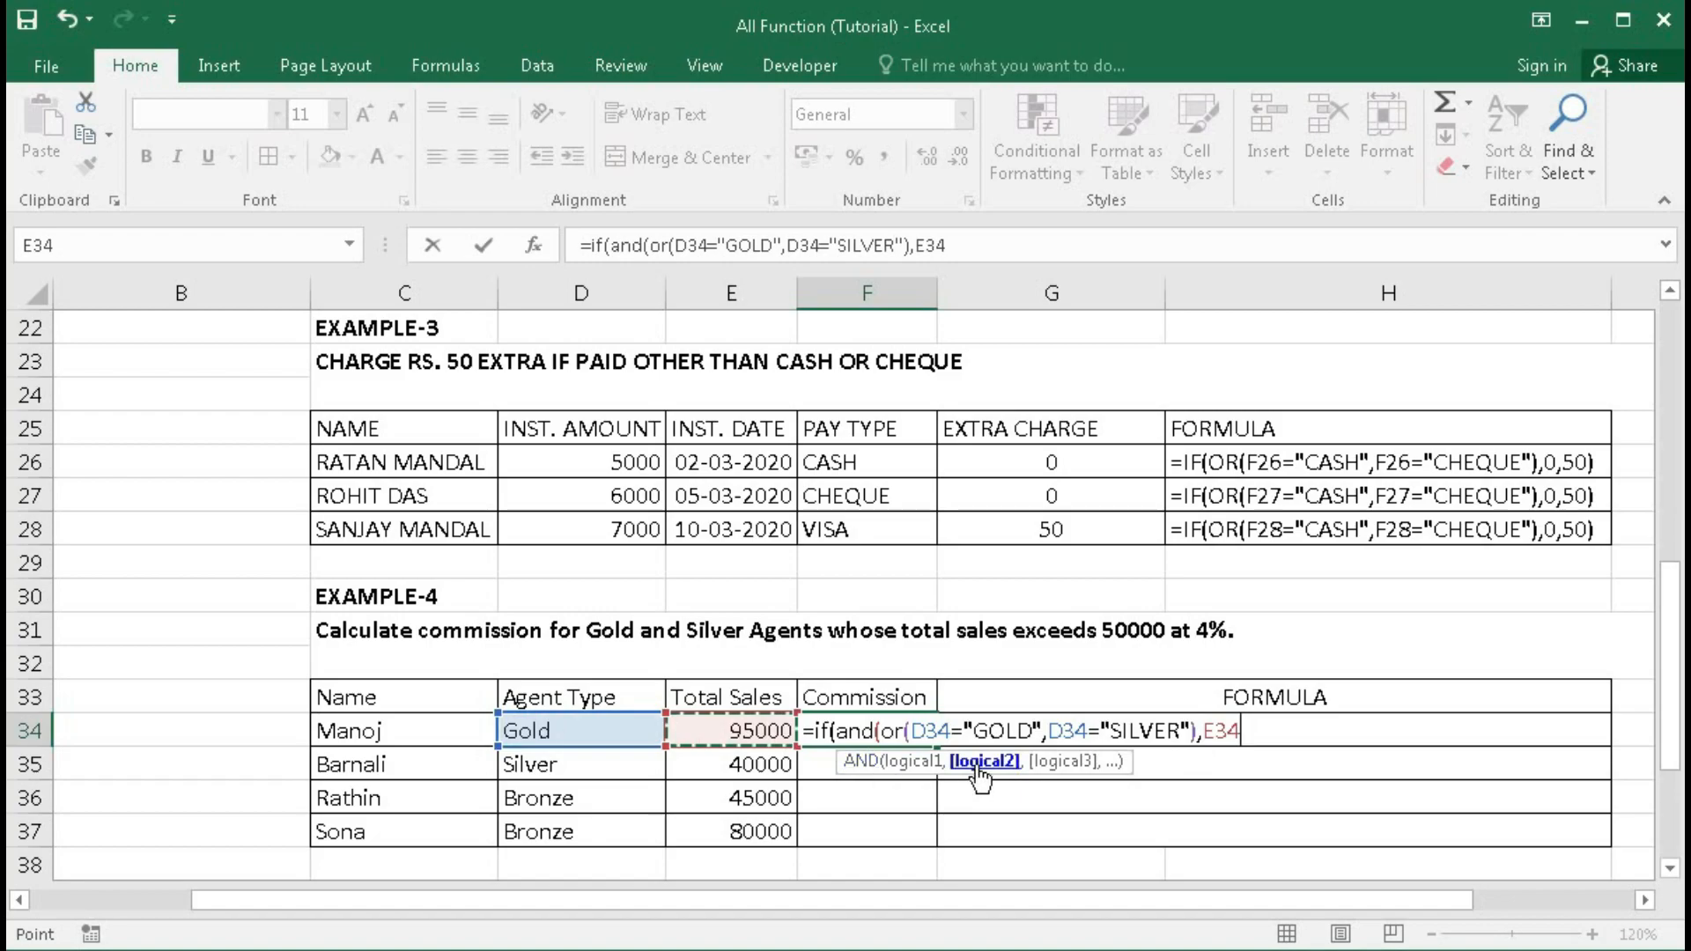
{"action": "type", "text": ">="}
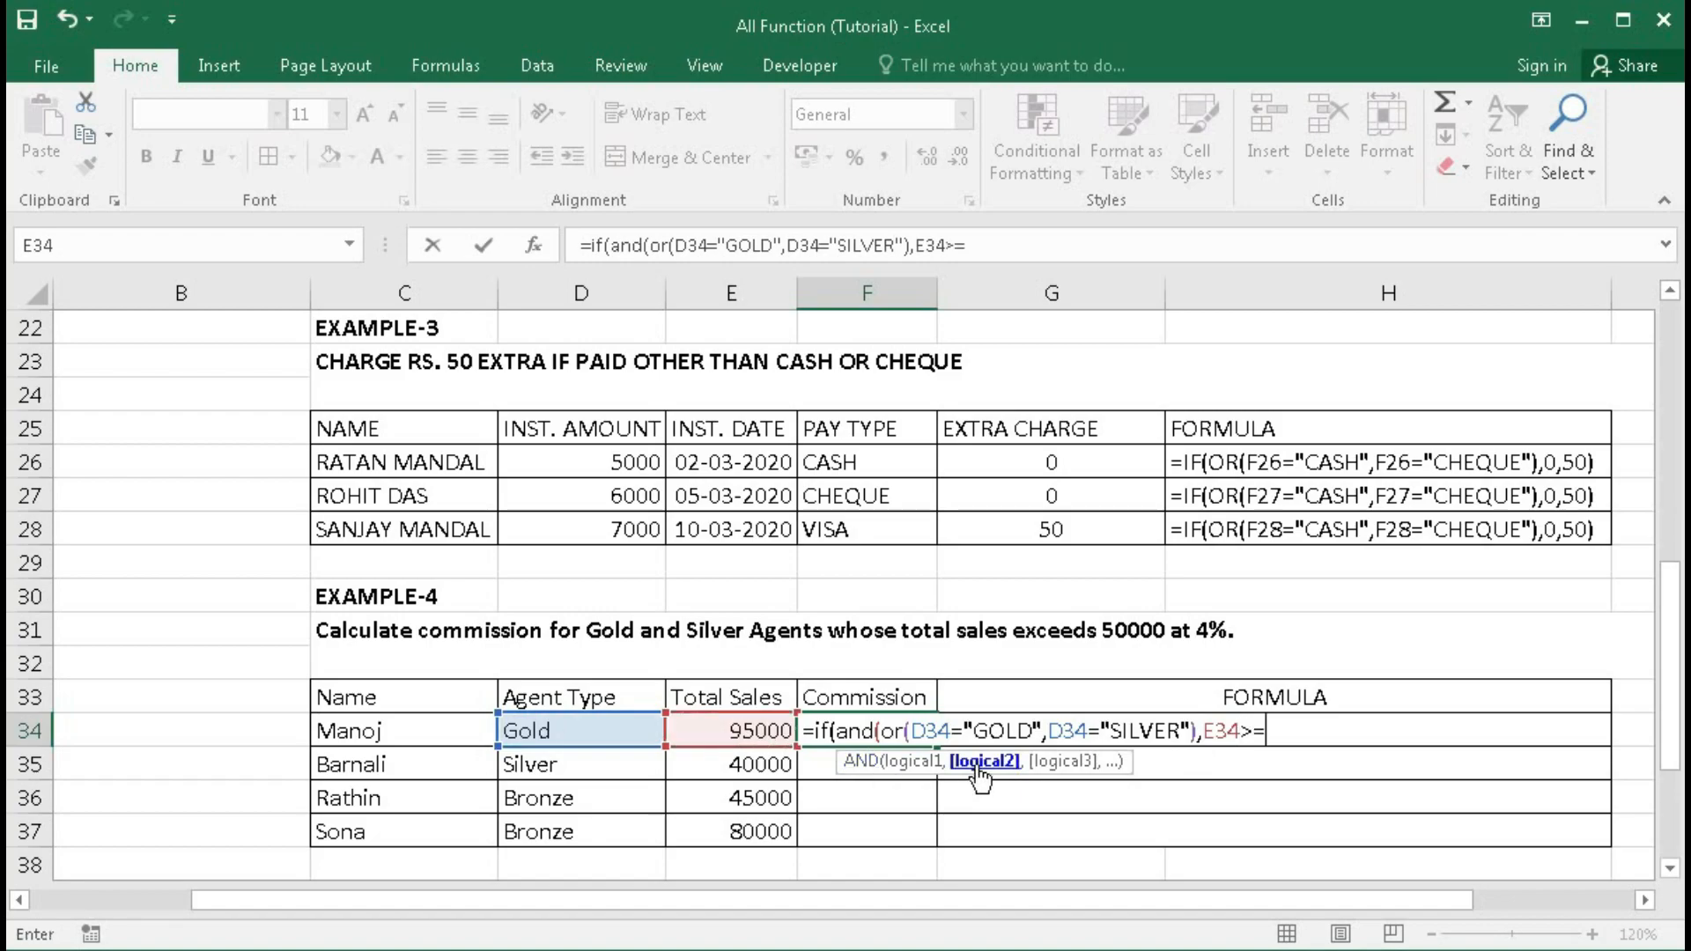
{"action": "type", "text": "50000"}
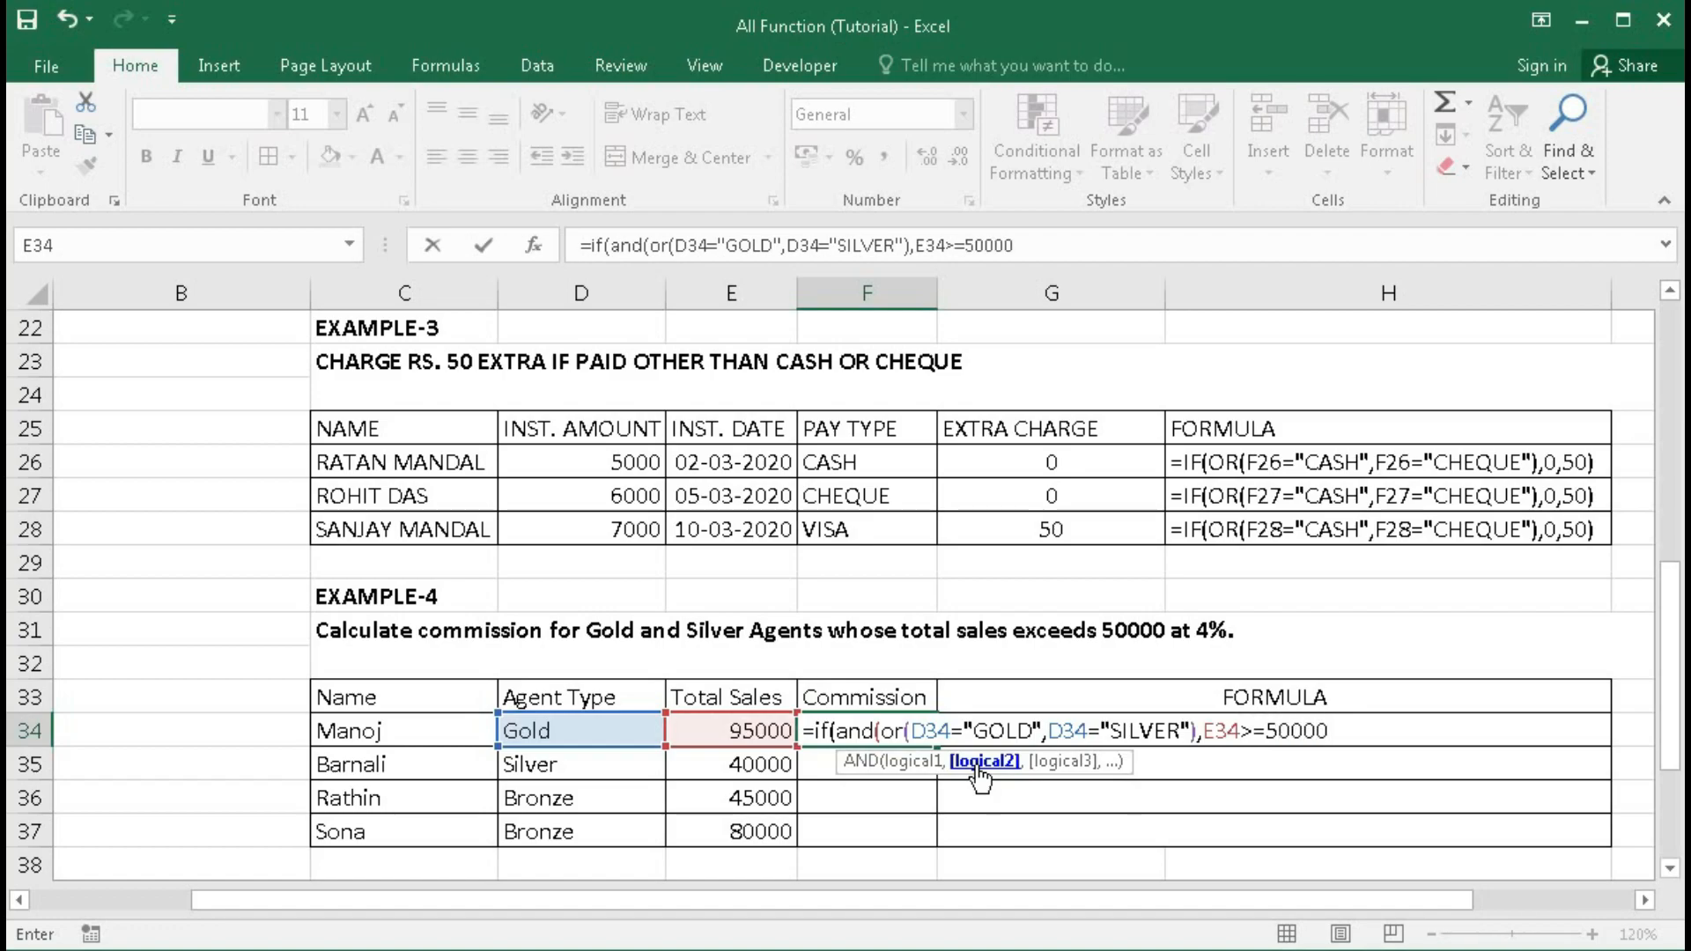
{"action": "type", "text": ")"}
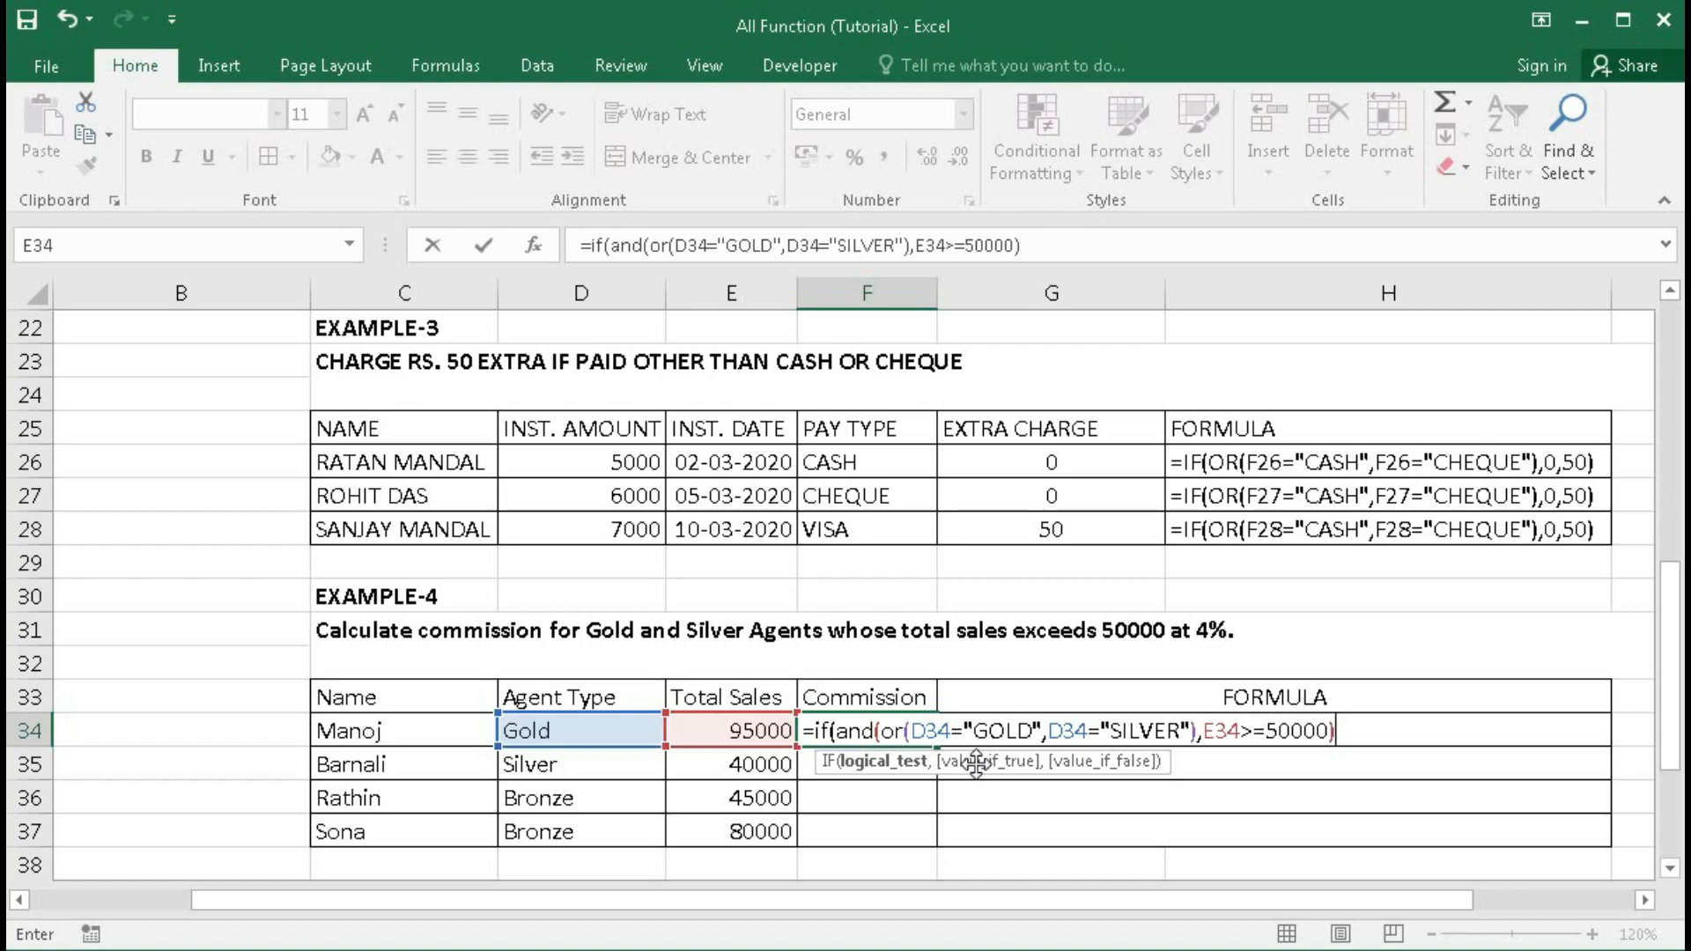
{"action": "left_click", "coordinate": [877, 763]}
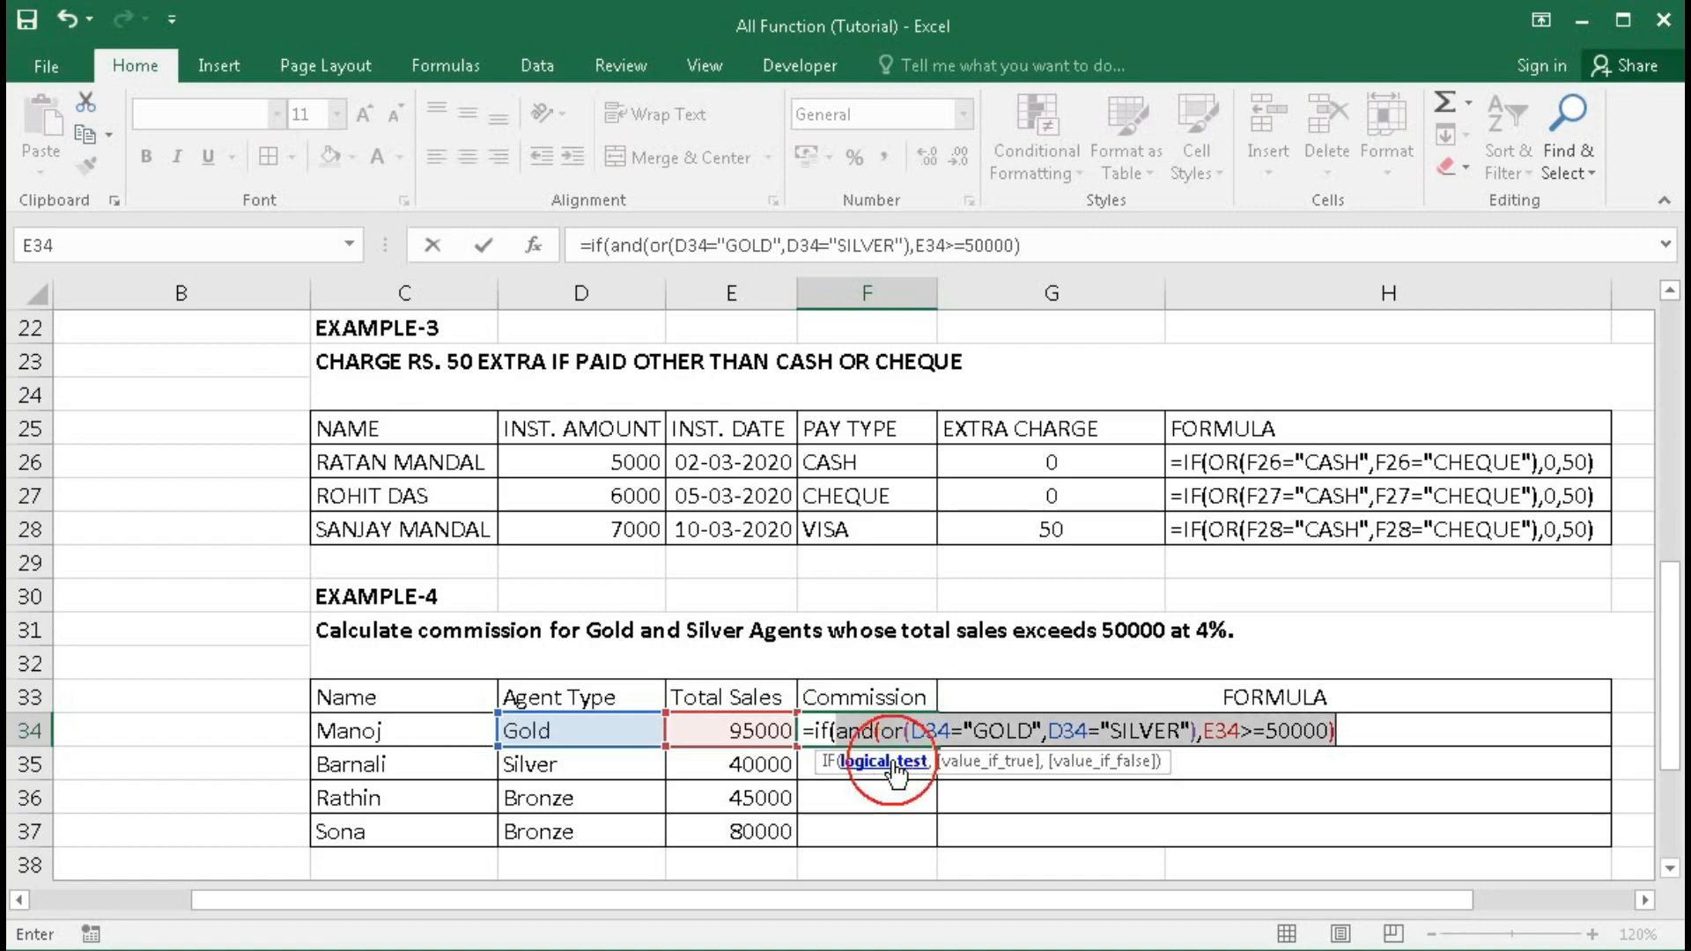
{"action": "left_click", "coordinate": [1350, 723]}
- Finish the IF formula in F34 with E34*4% as the value if true and 0 as the value if false
{"action": "type", "text": ","}
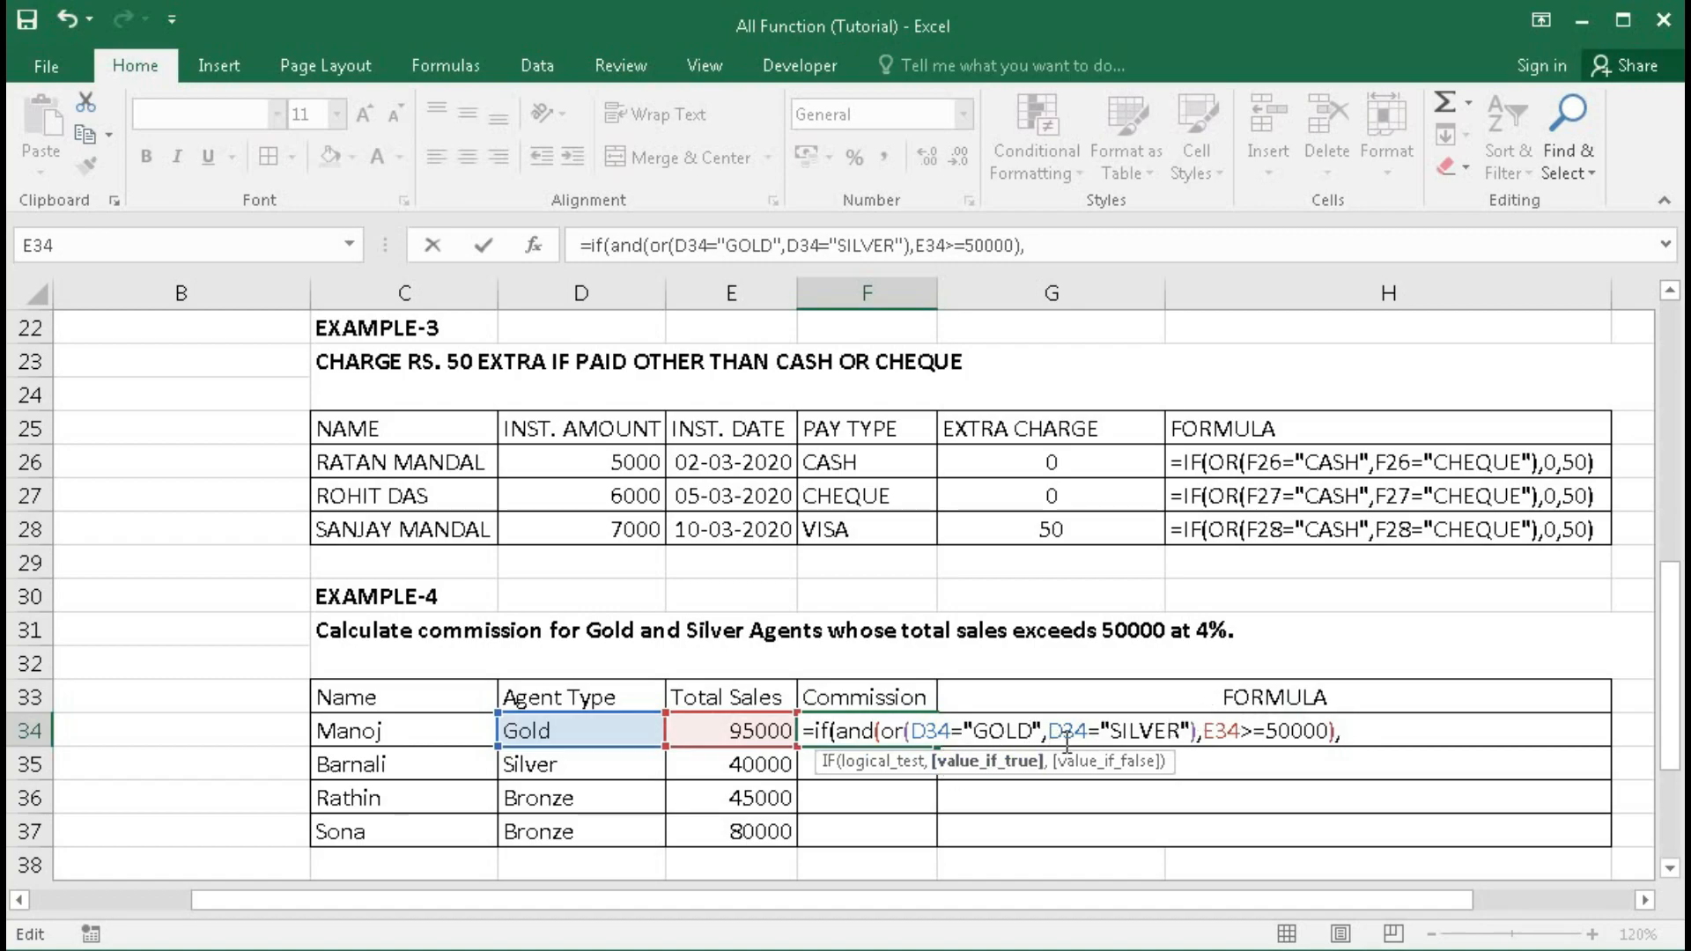
{"action": "left_click", "coordinate": [735, 730]}
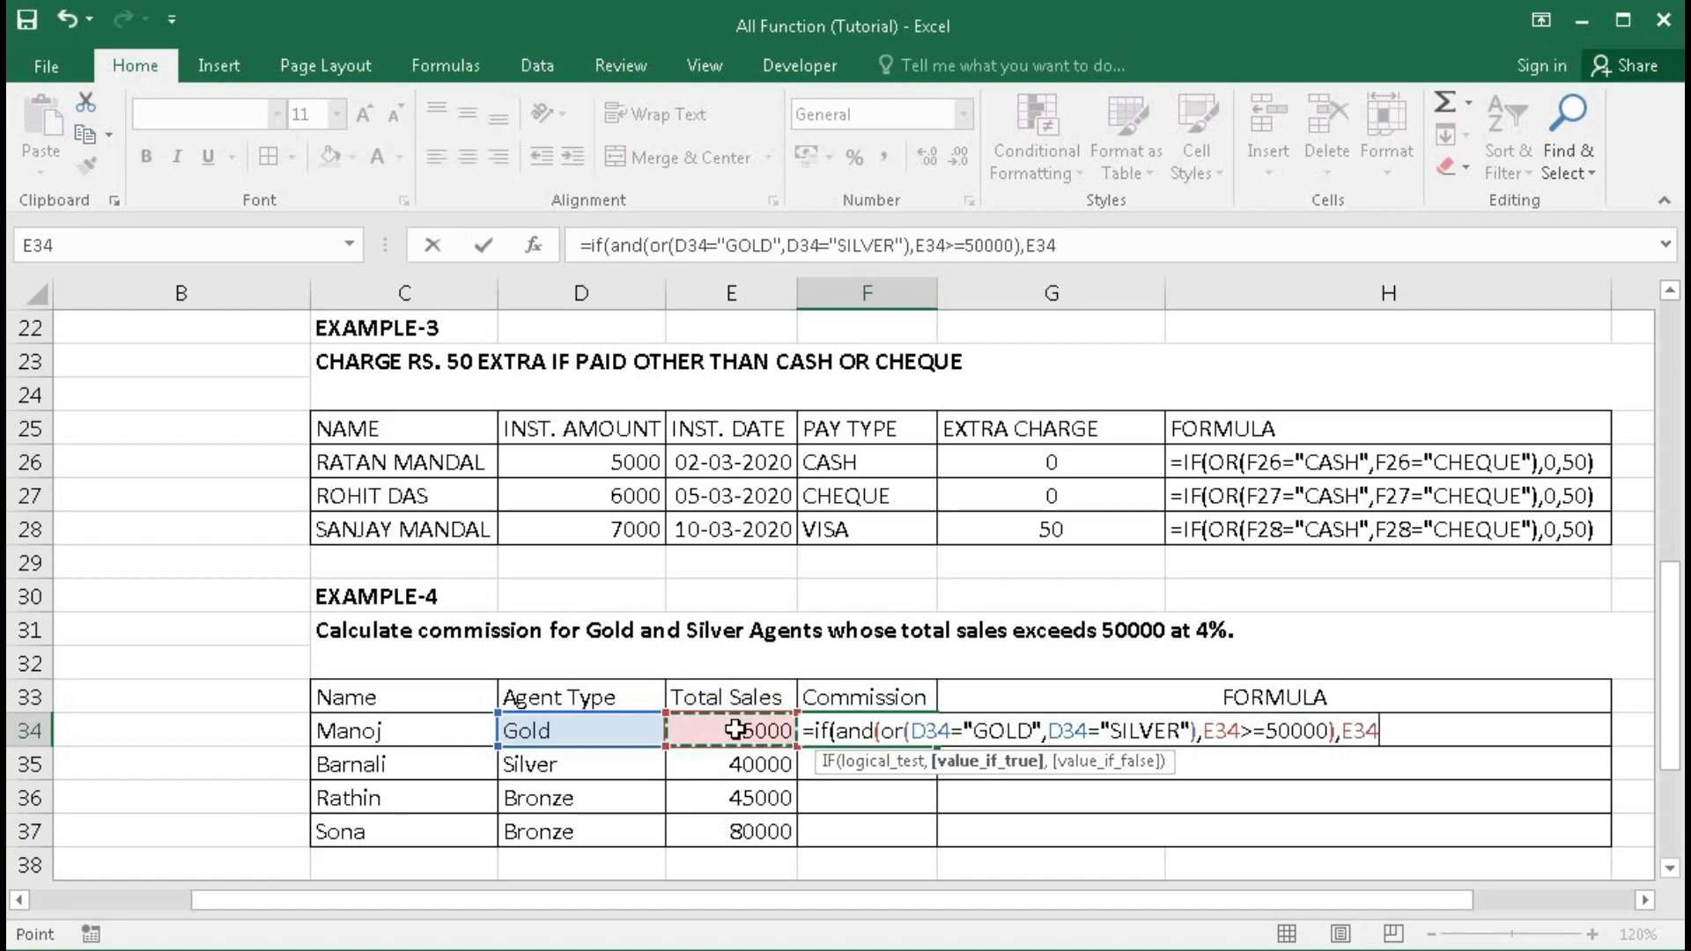
{"action": "type", "text": "*4"}
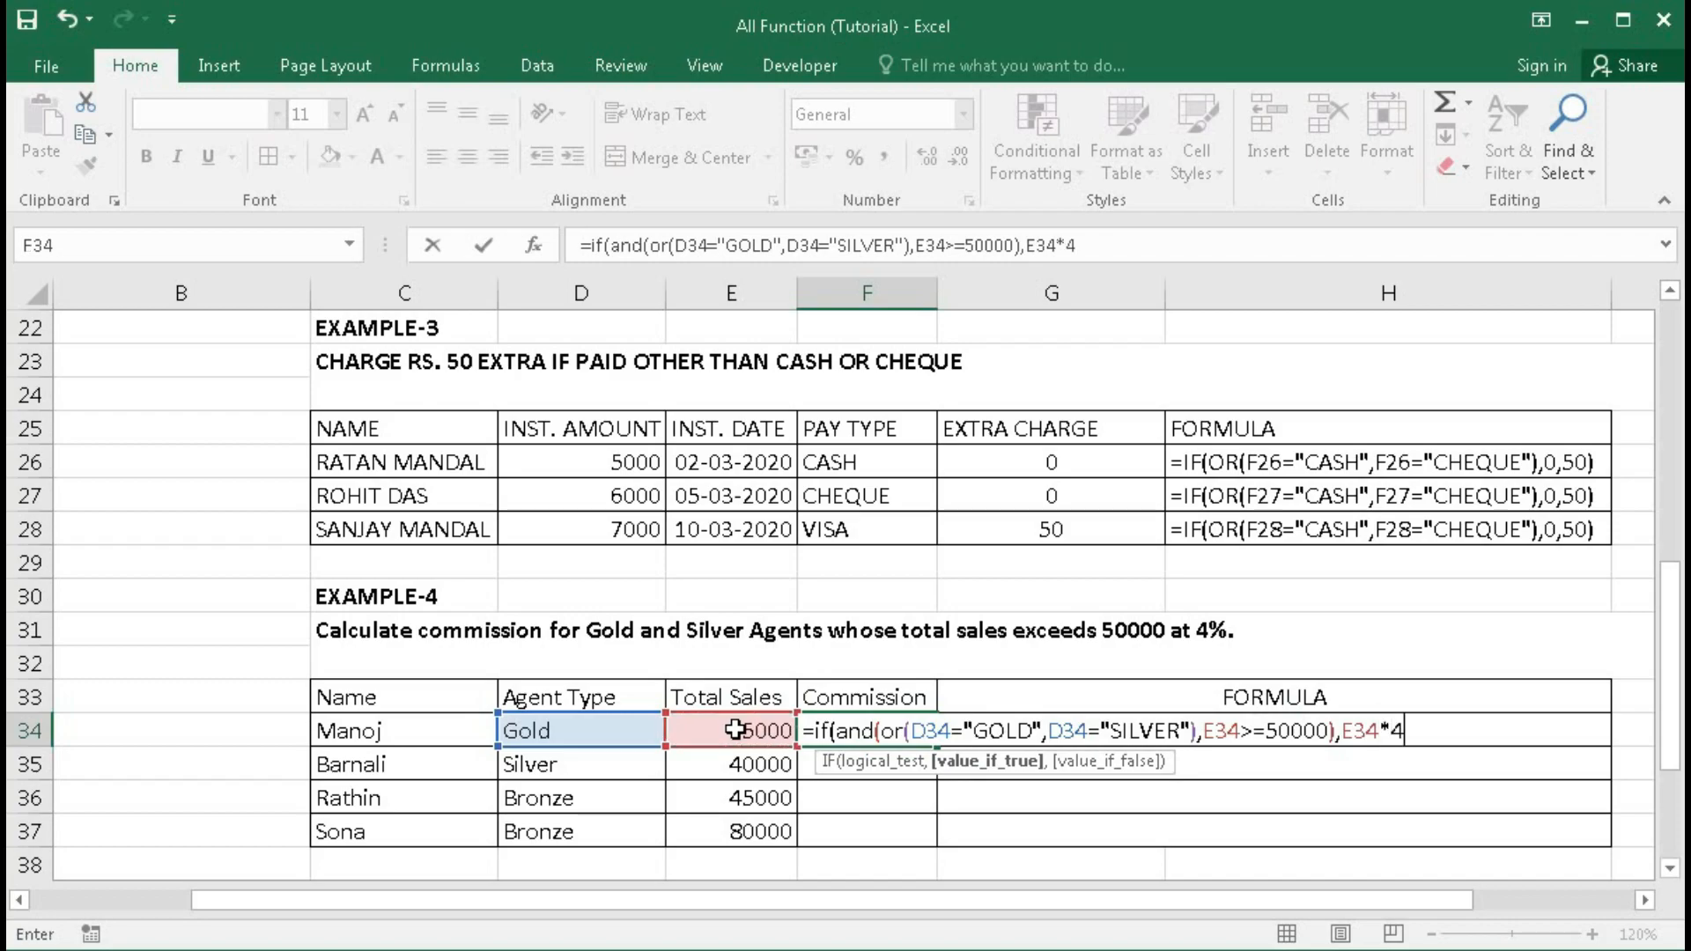
{"action": "type", "text": "%,0"}
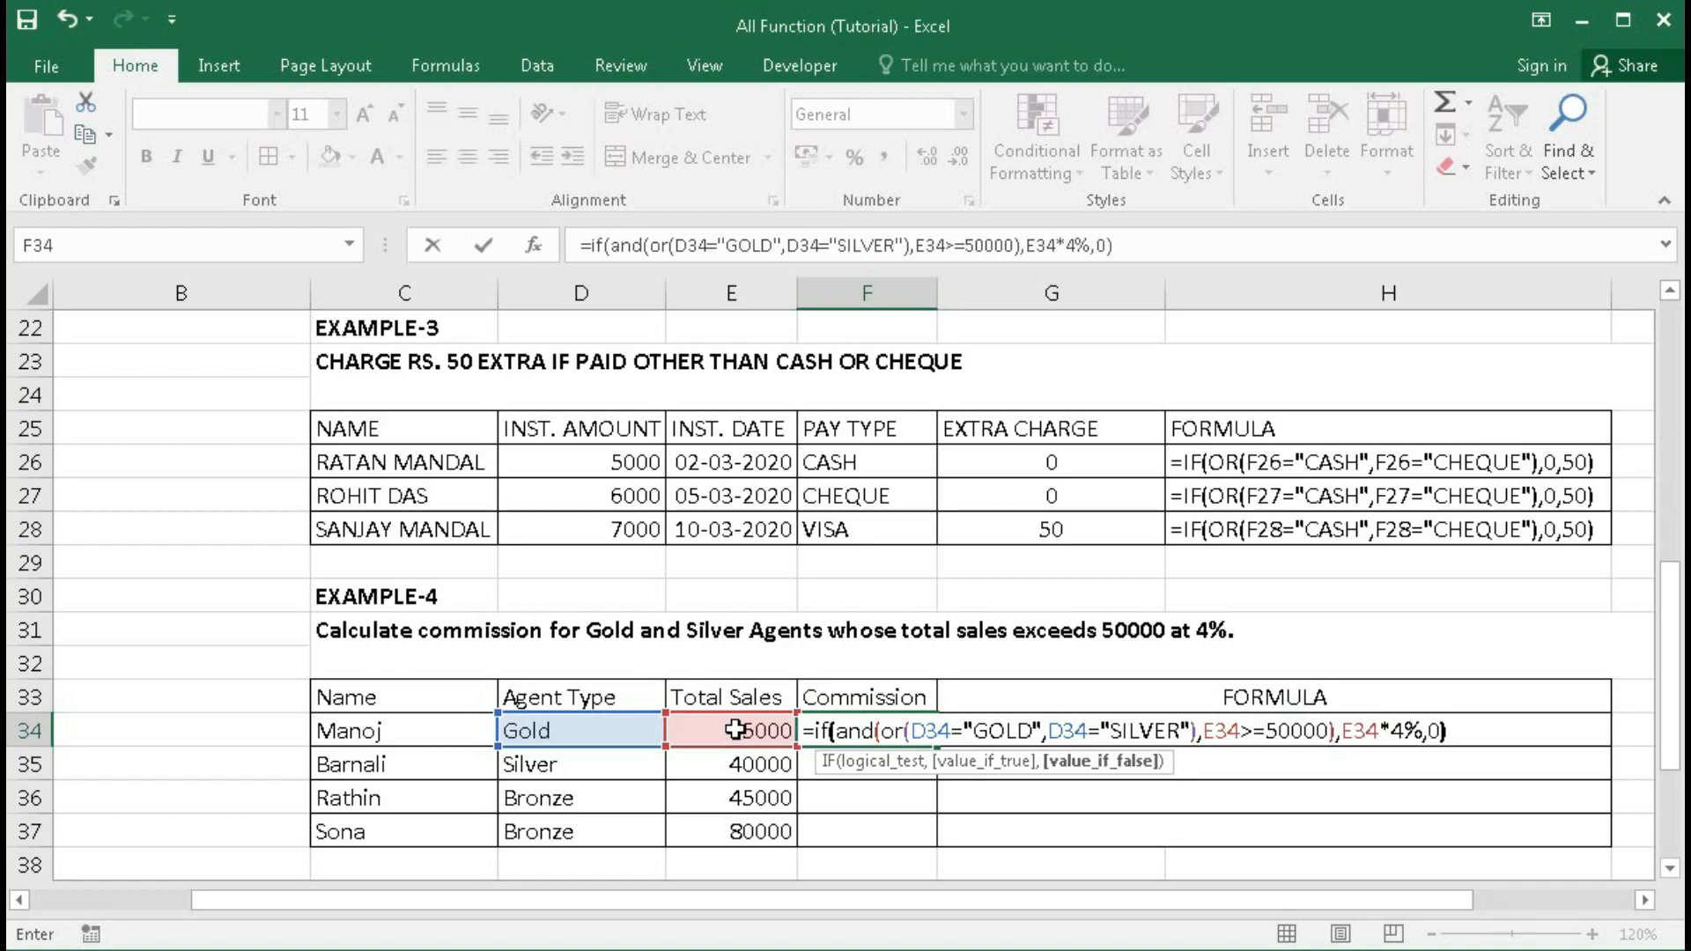
{"action": "key", "text": "Return"}
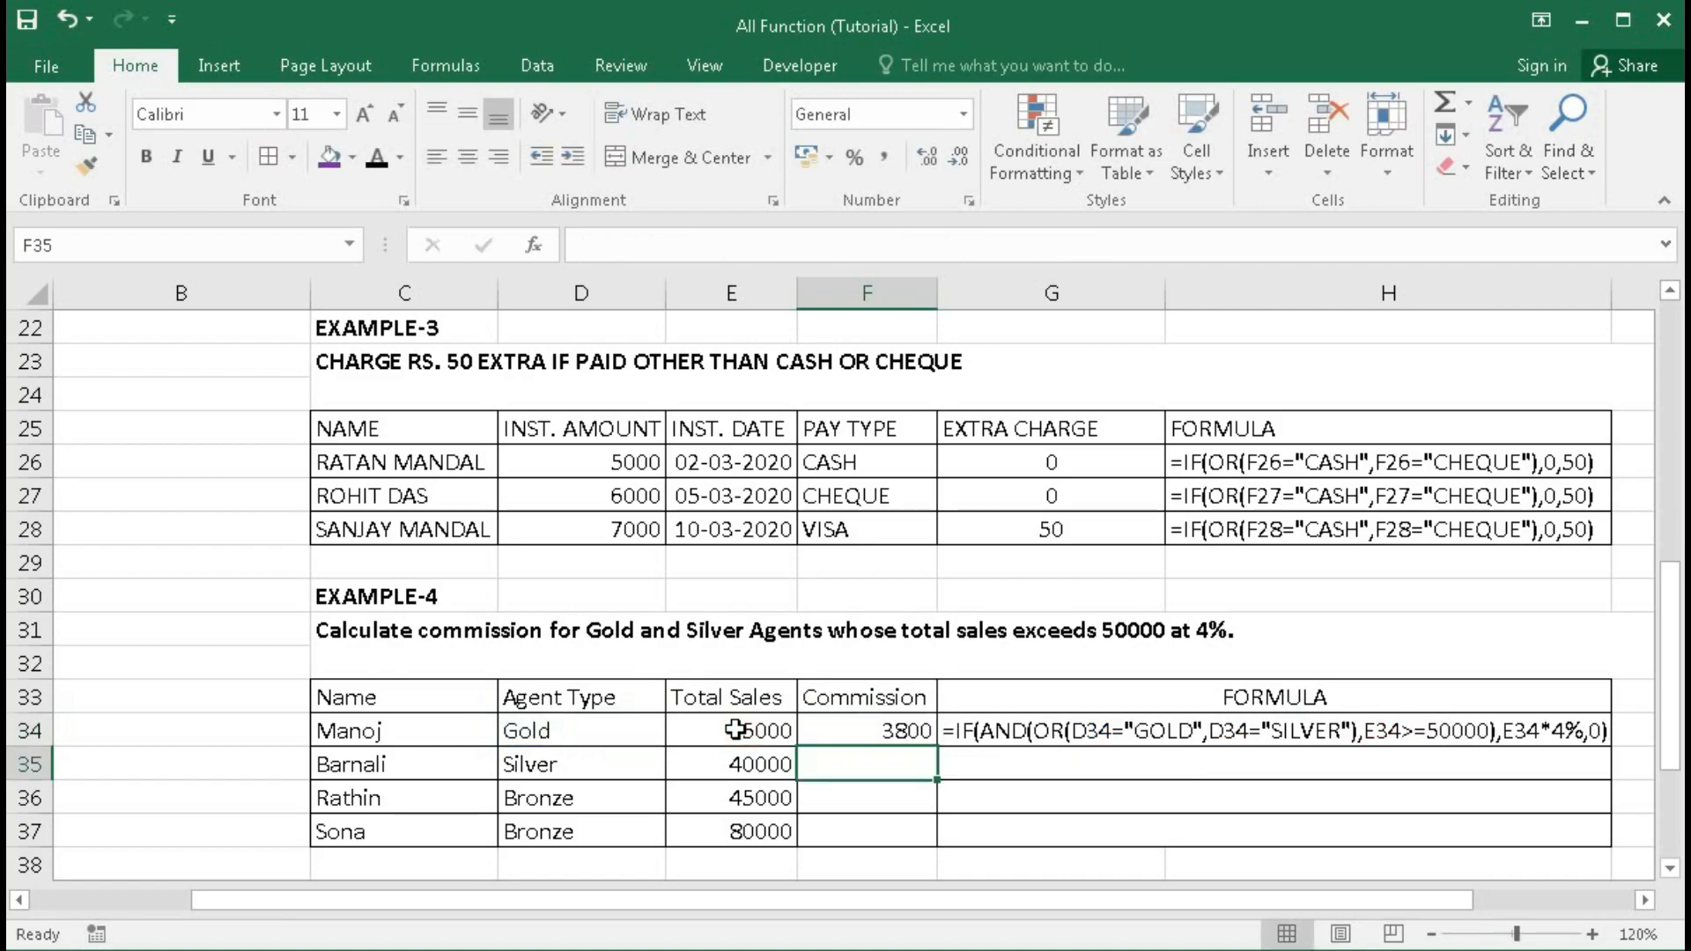
- Fill the commission formula from F34 down to F37
{"action": "left_click", "coordinate": [876, 742]}
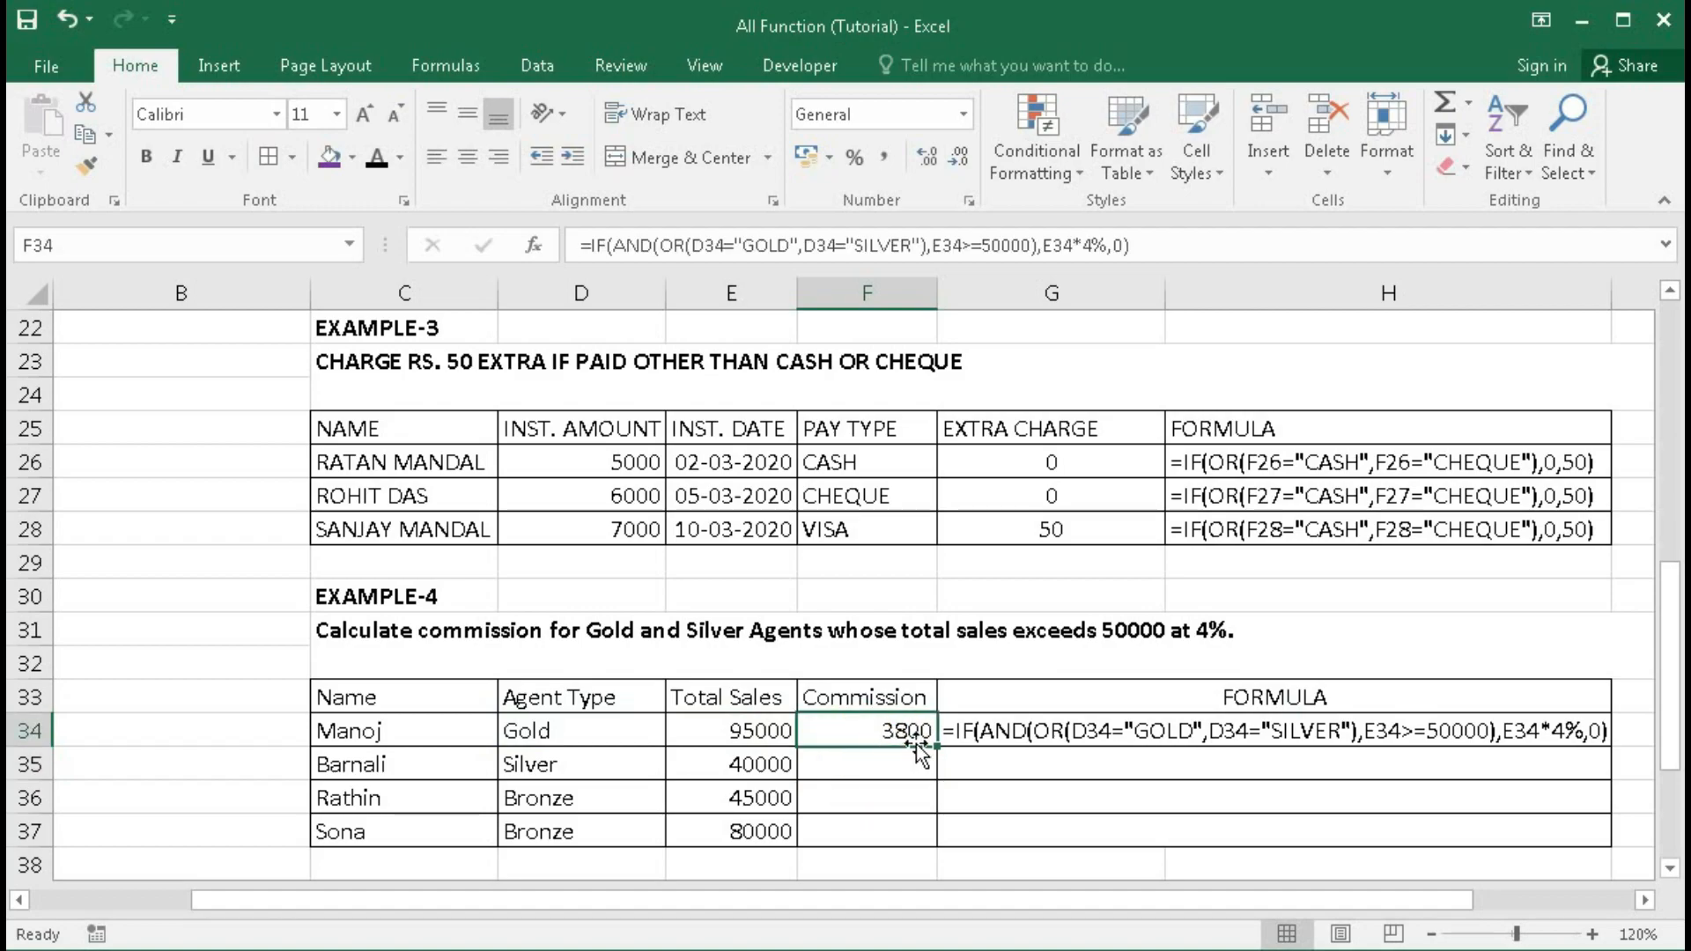
{"action": "left_click_drag", "start_coordinate": [935, 745], "coordinate": [925, 834]}
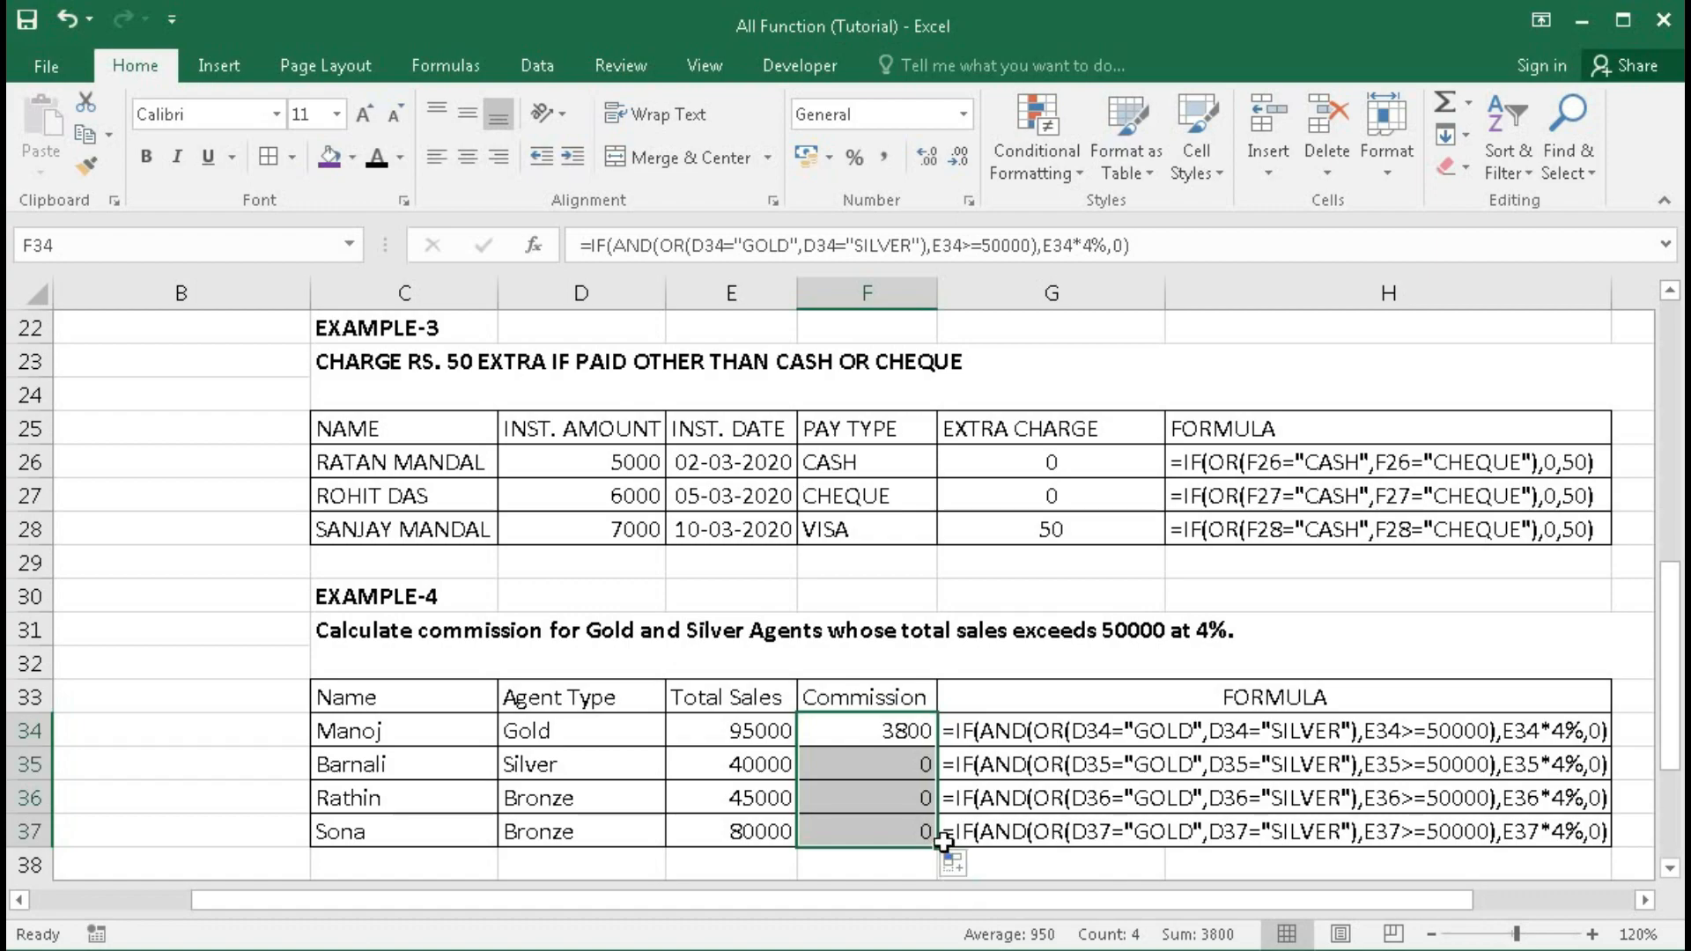
- Review the commission results in F34:F37, checking the agent type in D35 and total sales in E35 for row 35
{"action": "left_click", "coordinate": [881, 730]}
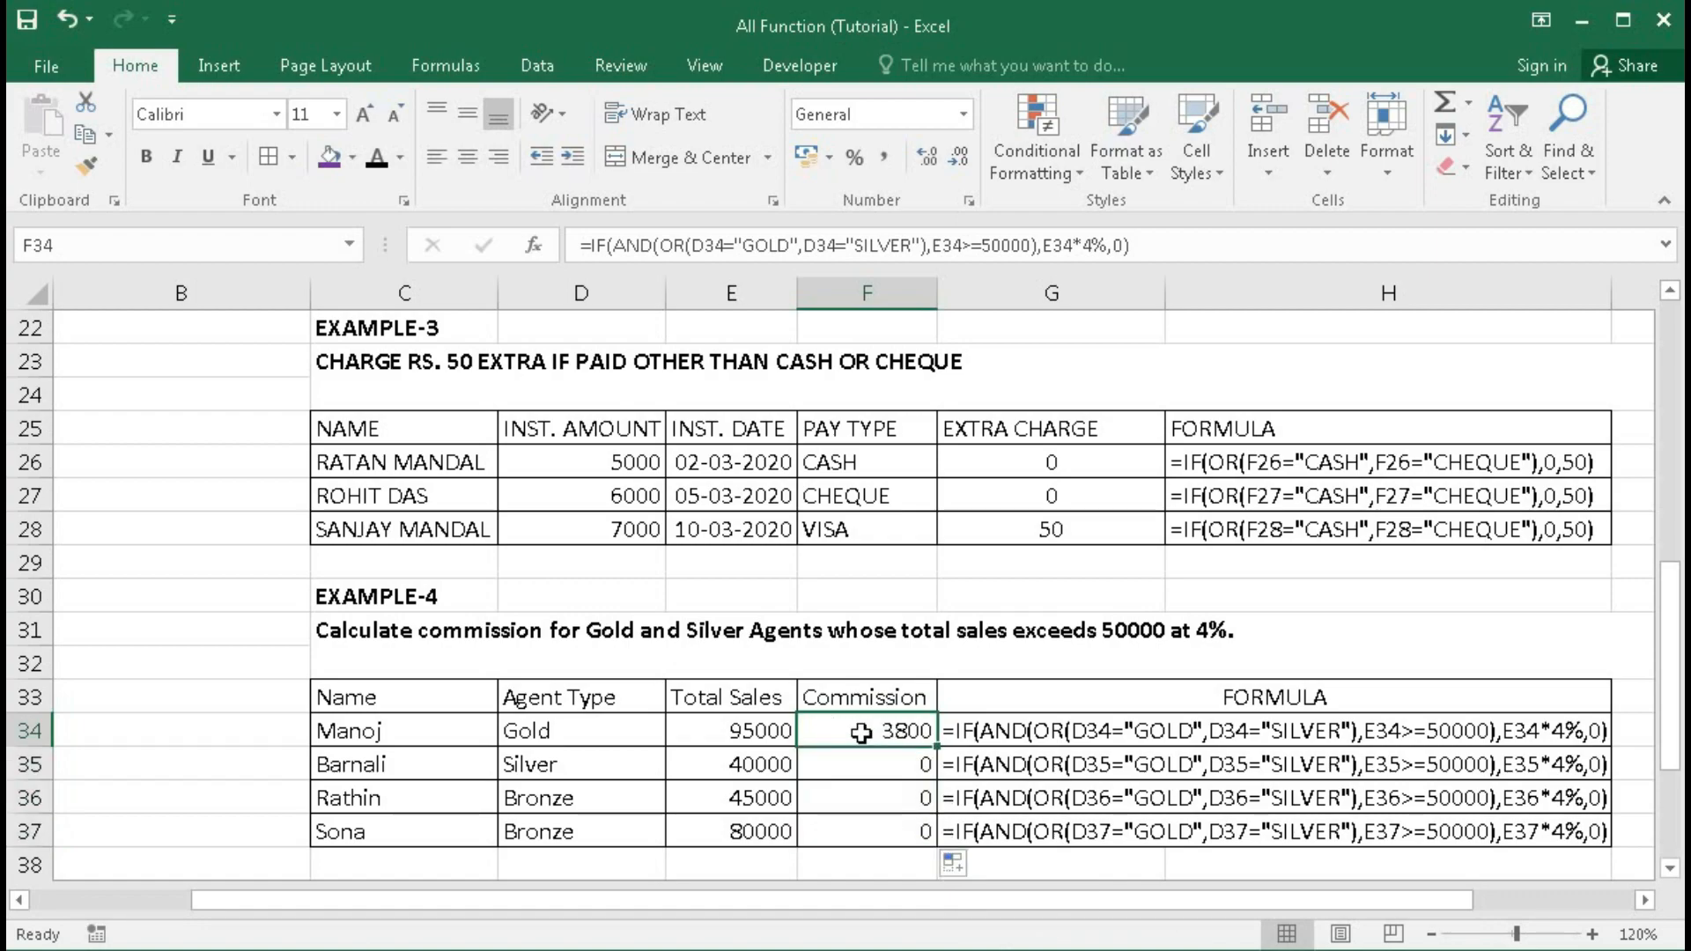
{"action": "left_click", "coordinate": [874, 781]}
{"action": "left_click_drag", "start_coordinate": [874, 781], "coordinate": [872, 831]}
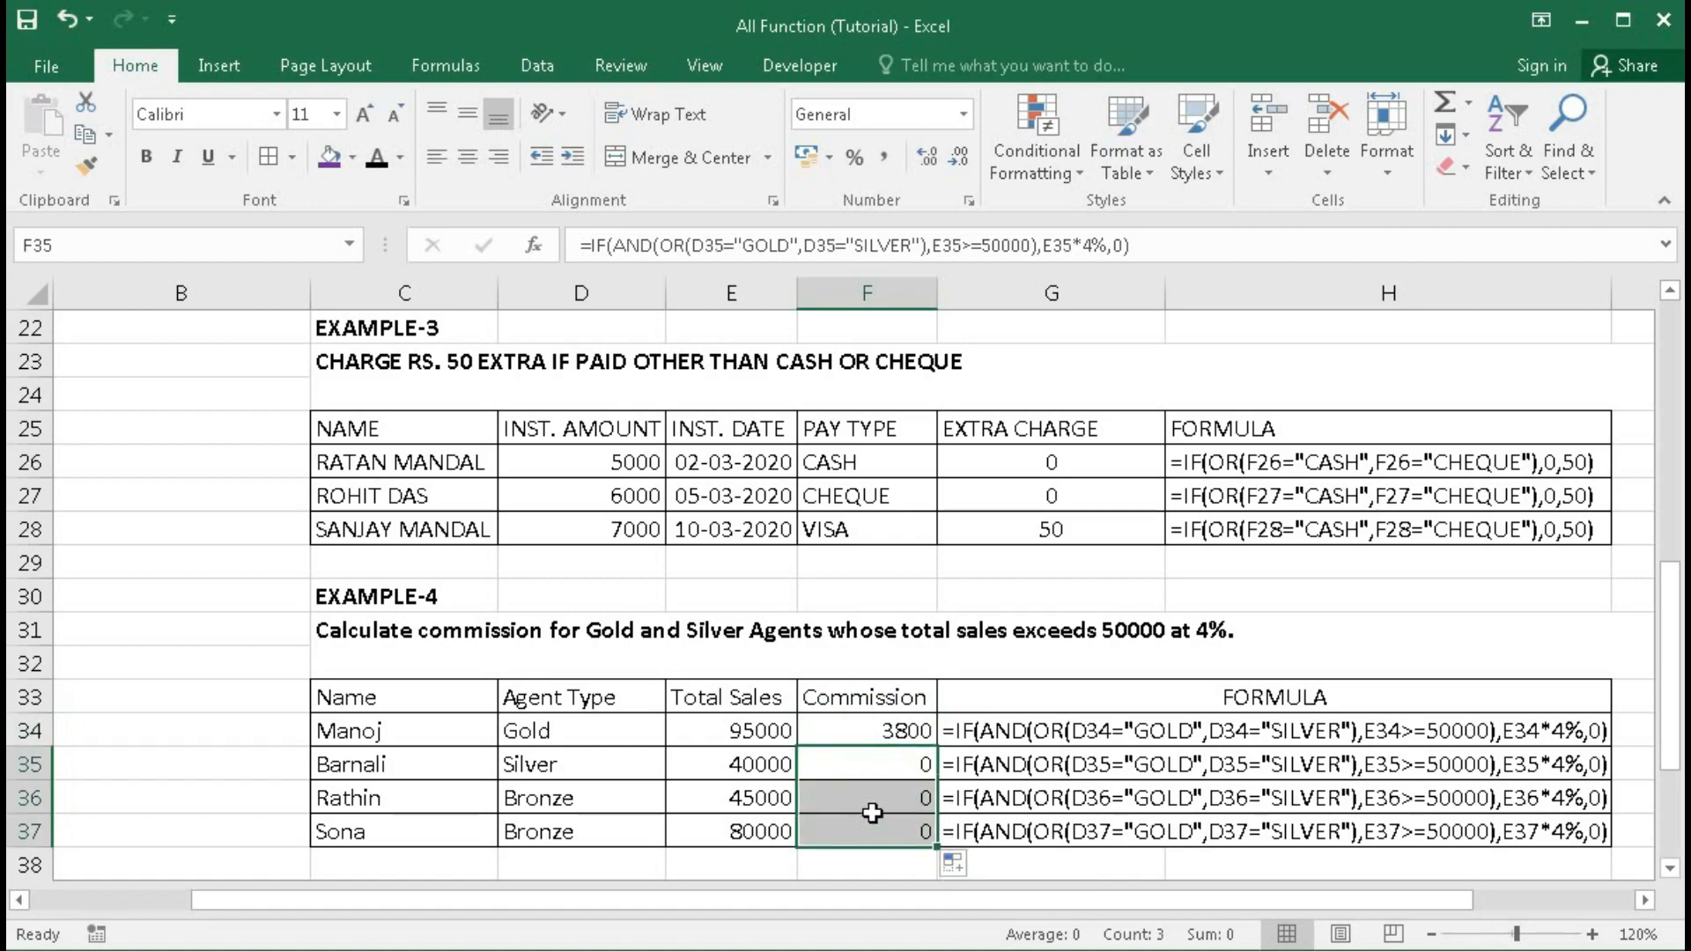
{"action": "left_click", "coordinate": [594, 763]}
{"action": "left_click", "coordinate": [755, 765]}
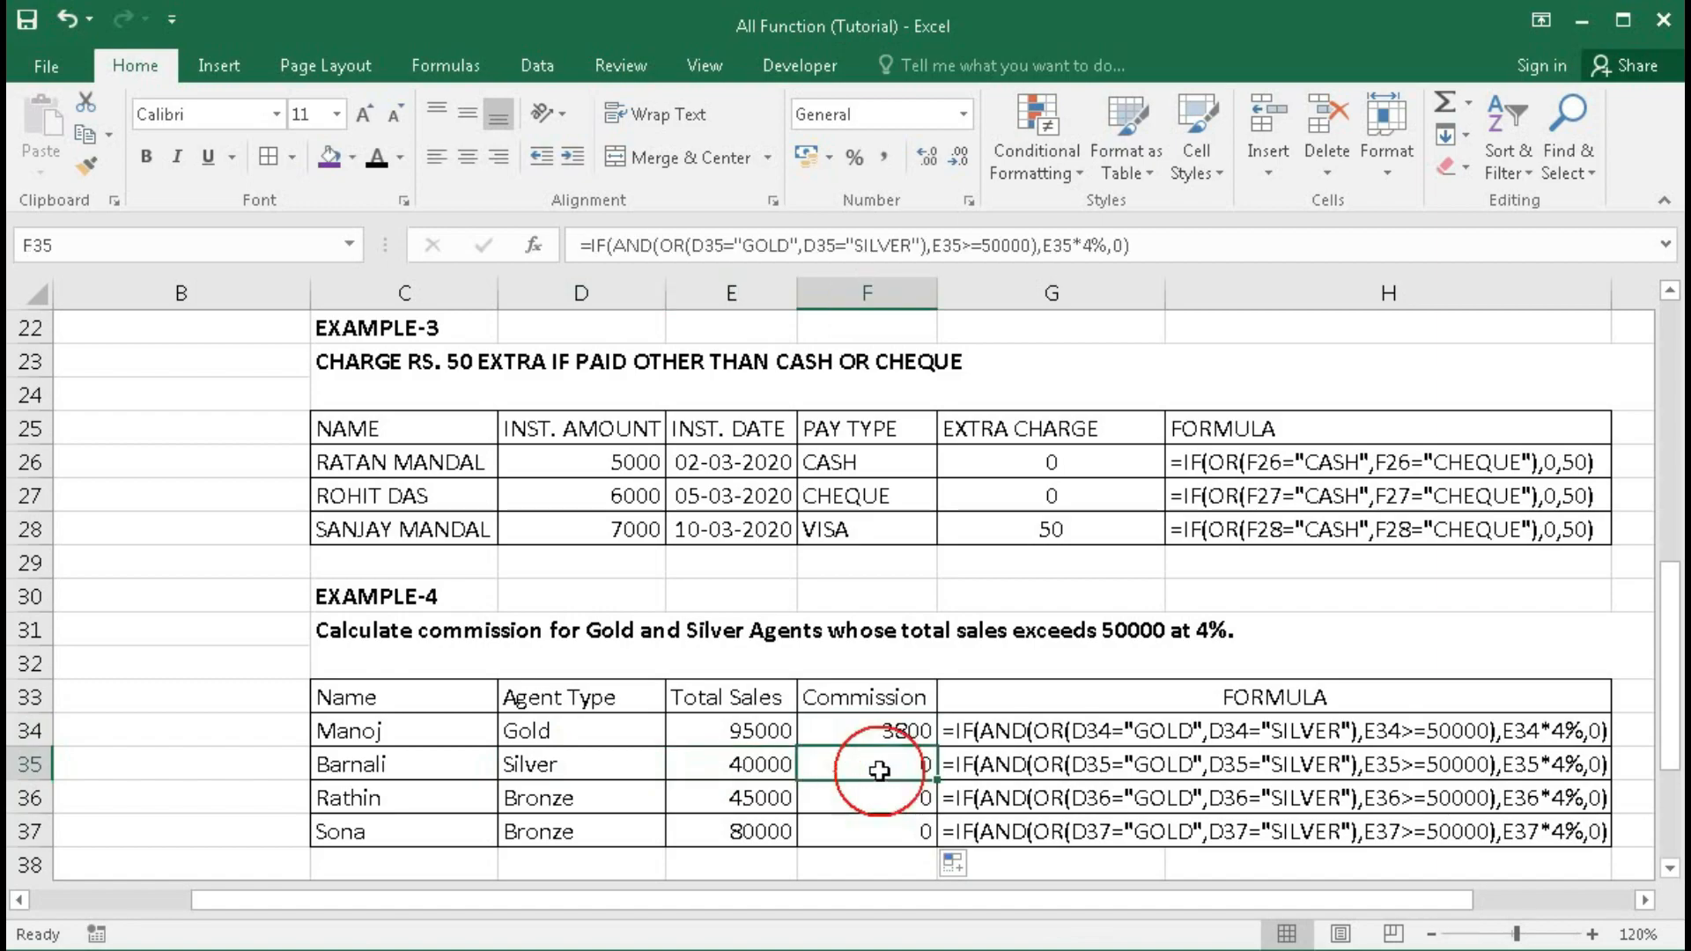
- Evaluate the OR test and the E35>=50000 condition separately inside the F35 formula, and discard the evaluation edits
{"action": "double_click", "coordinate": [878, 767]}
{"action": "left_click_drag", "start_coordinate": [897, 768], "coordinate": [1222, 777]}
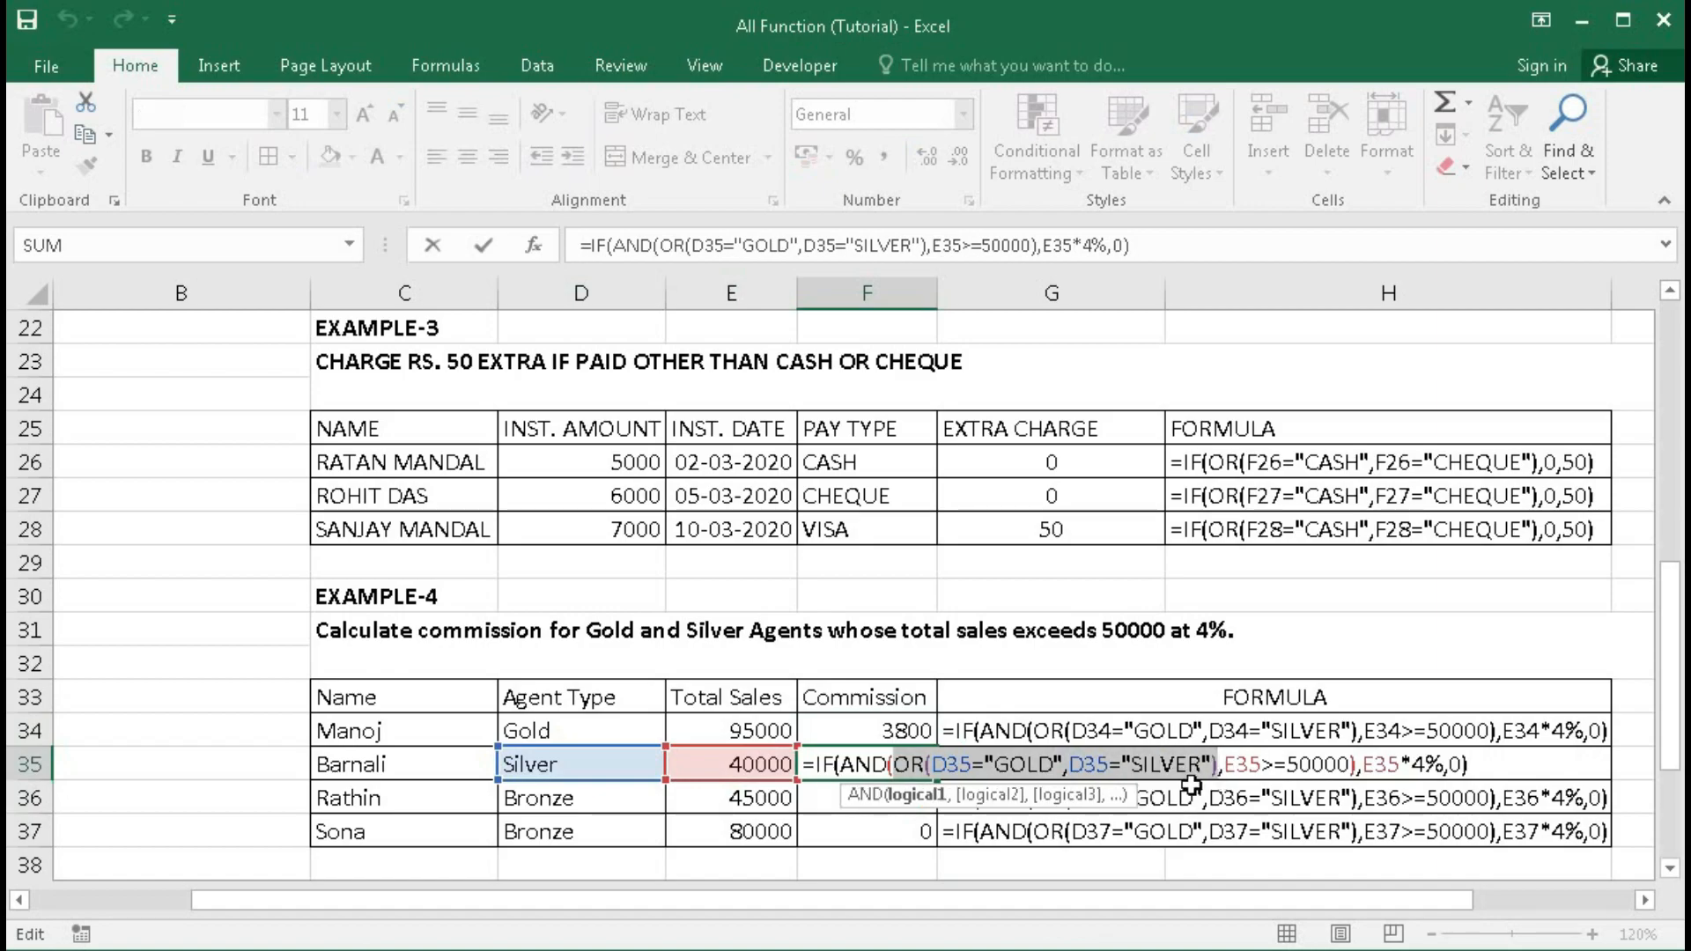
{"action": "key", "text": "F9"}
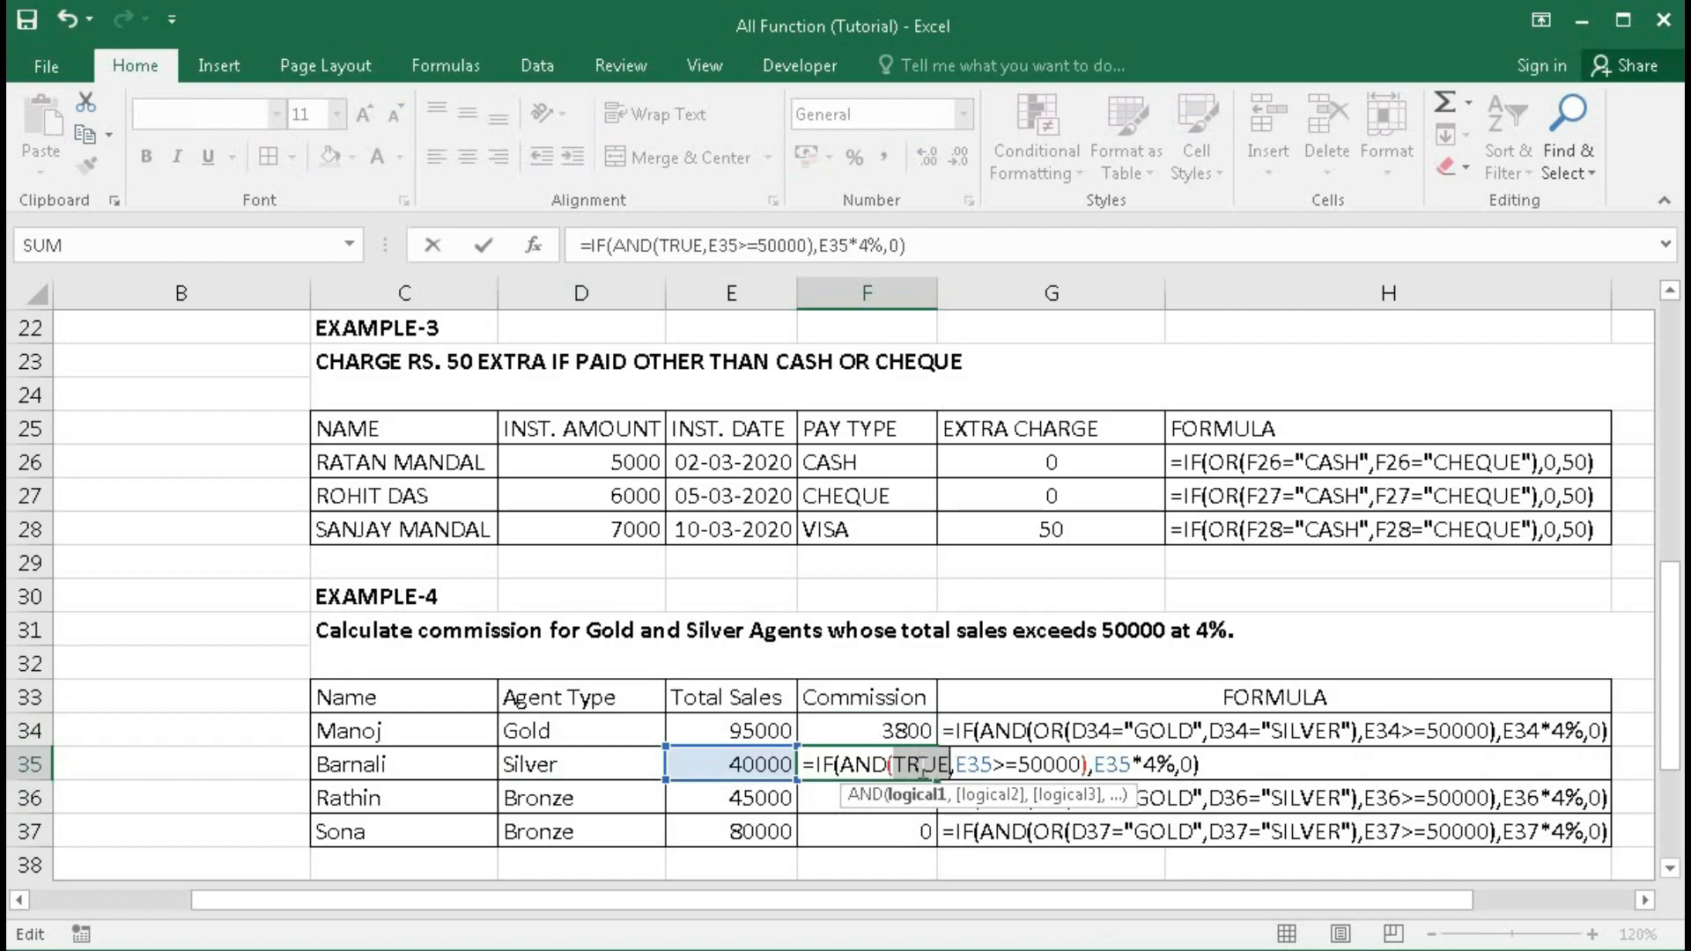
{"action": "left_click_drag", "start_coordinate": [957, 770], "coordinate": [1080, 776]}
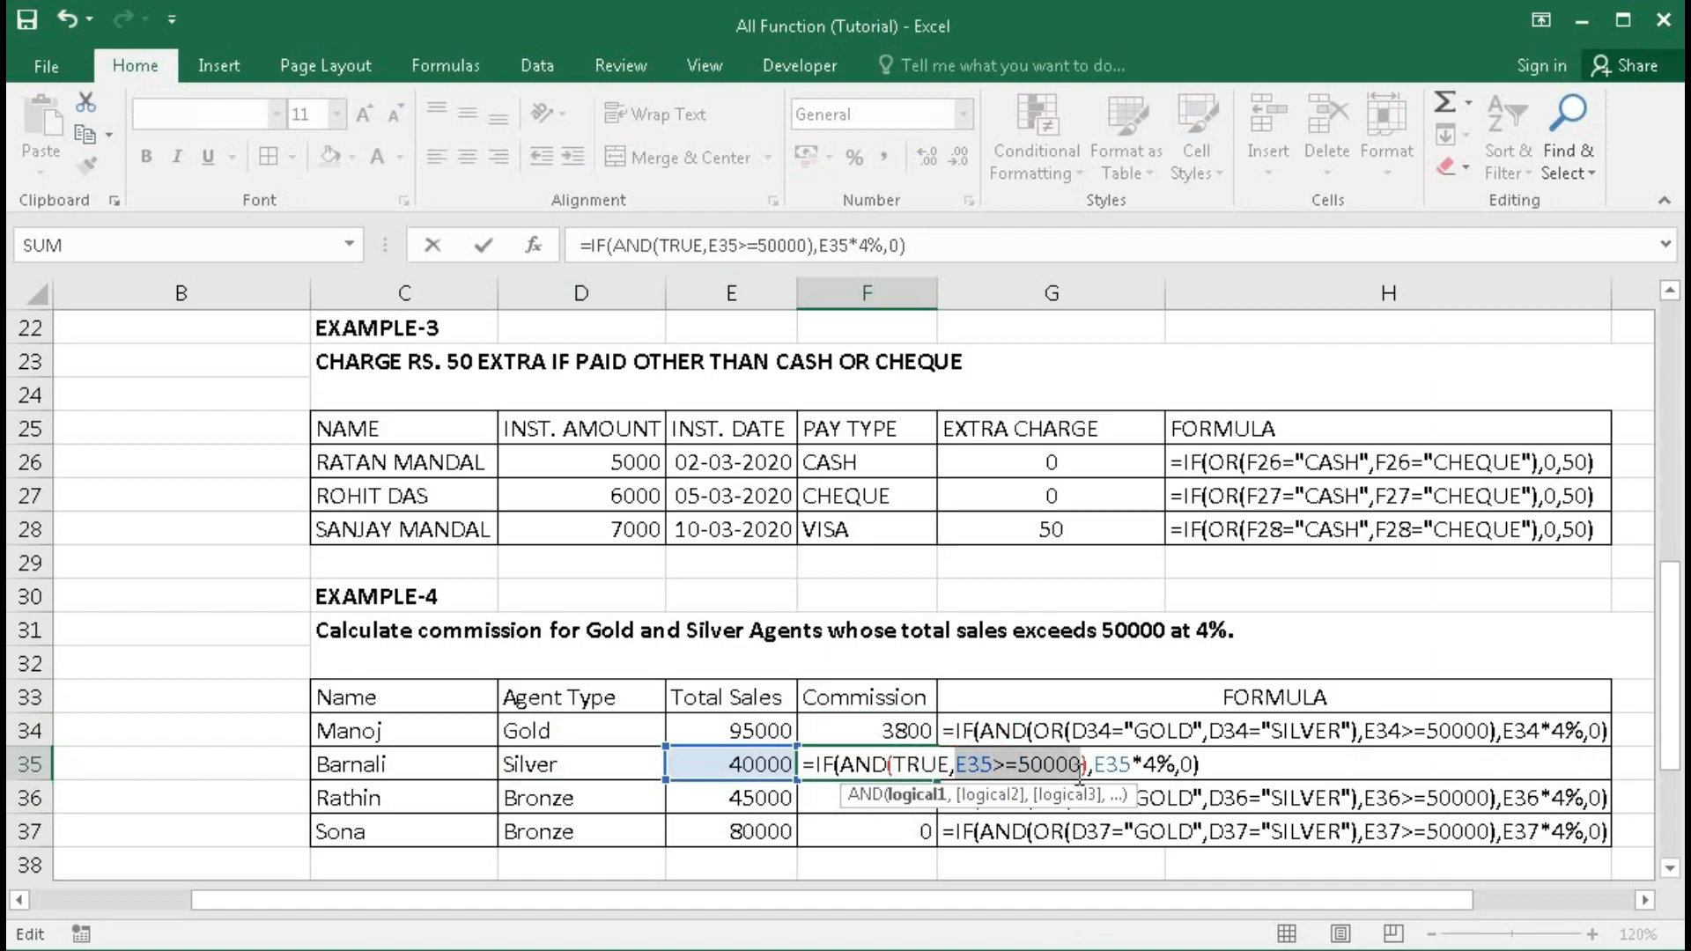
{"action": "key", "text": "F9"}
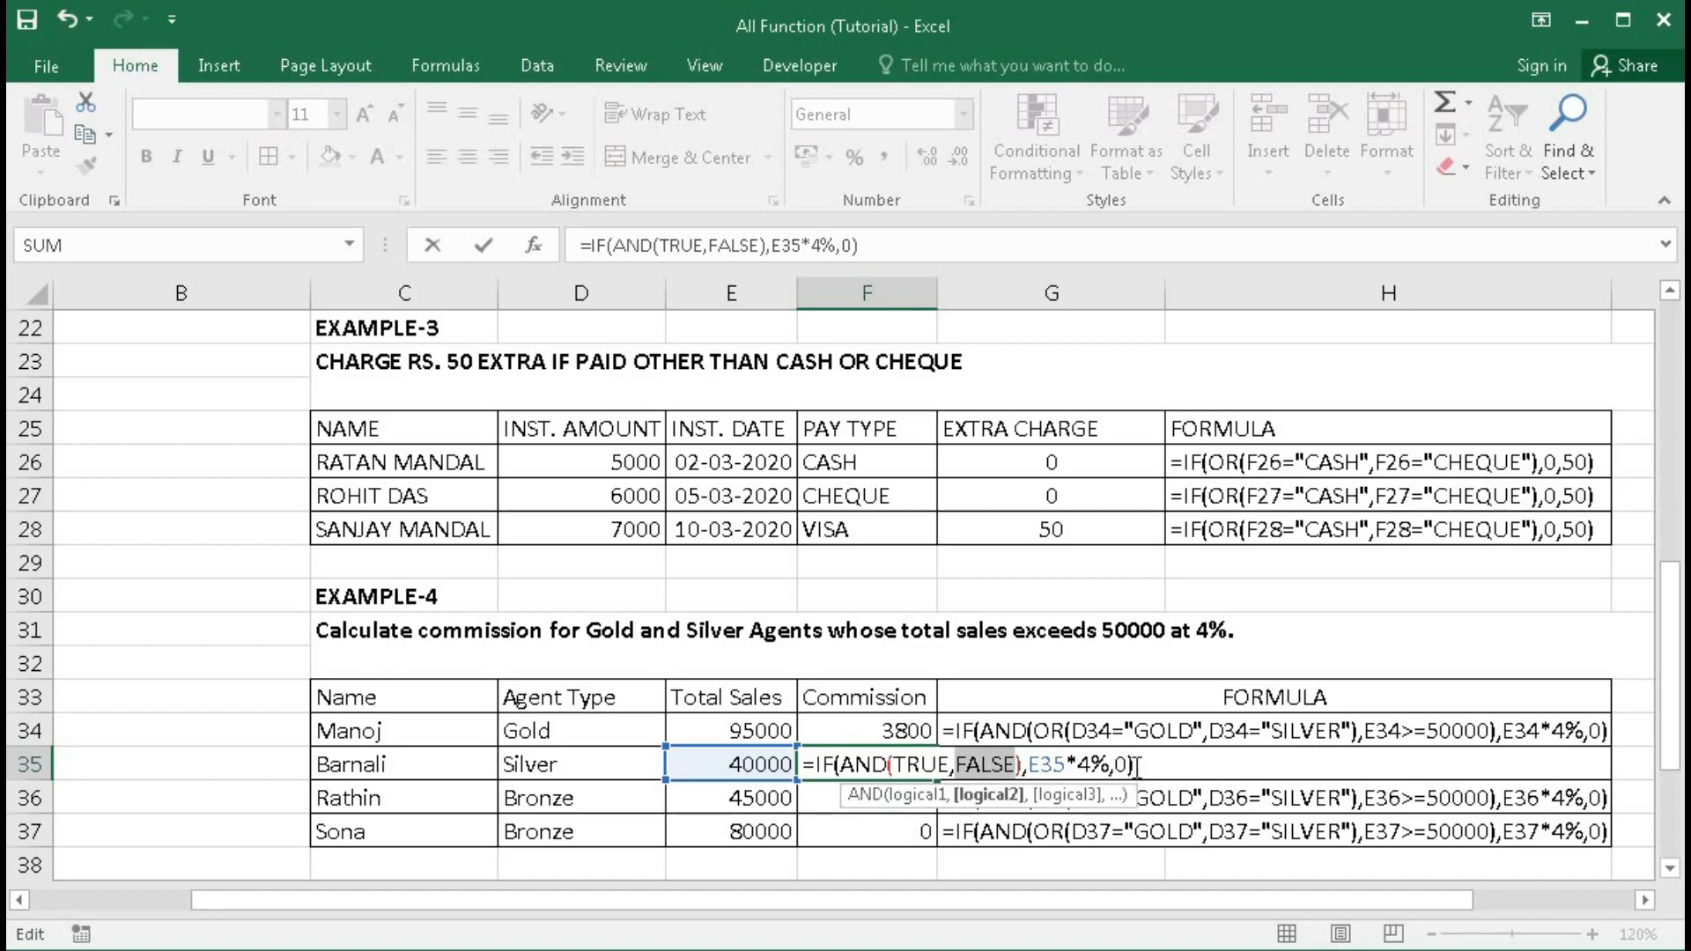
{"action": "key", "text": "ctrl+z"}
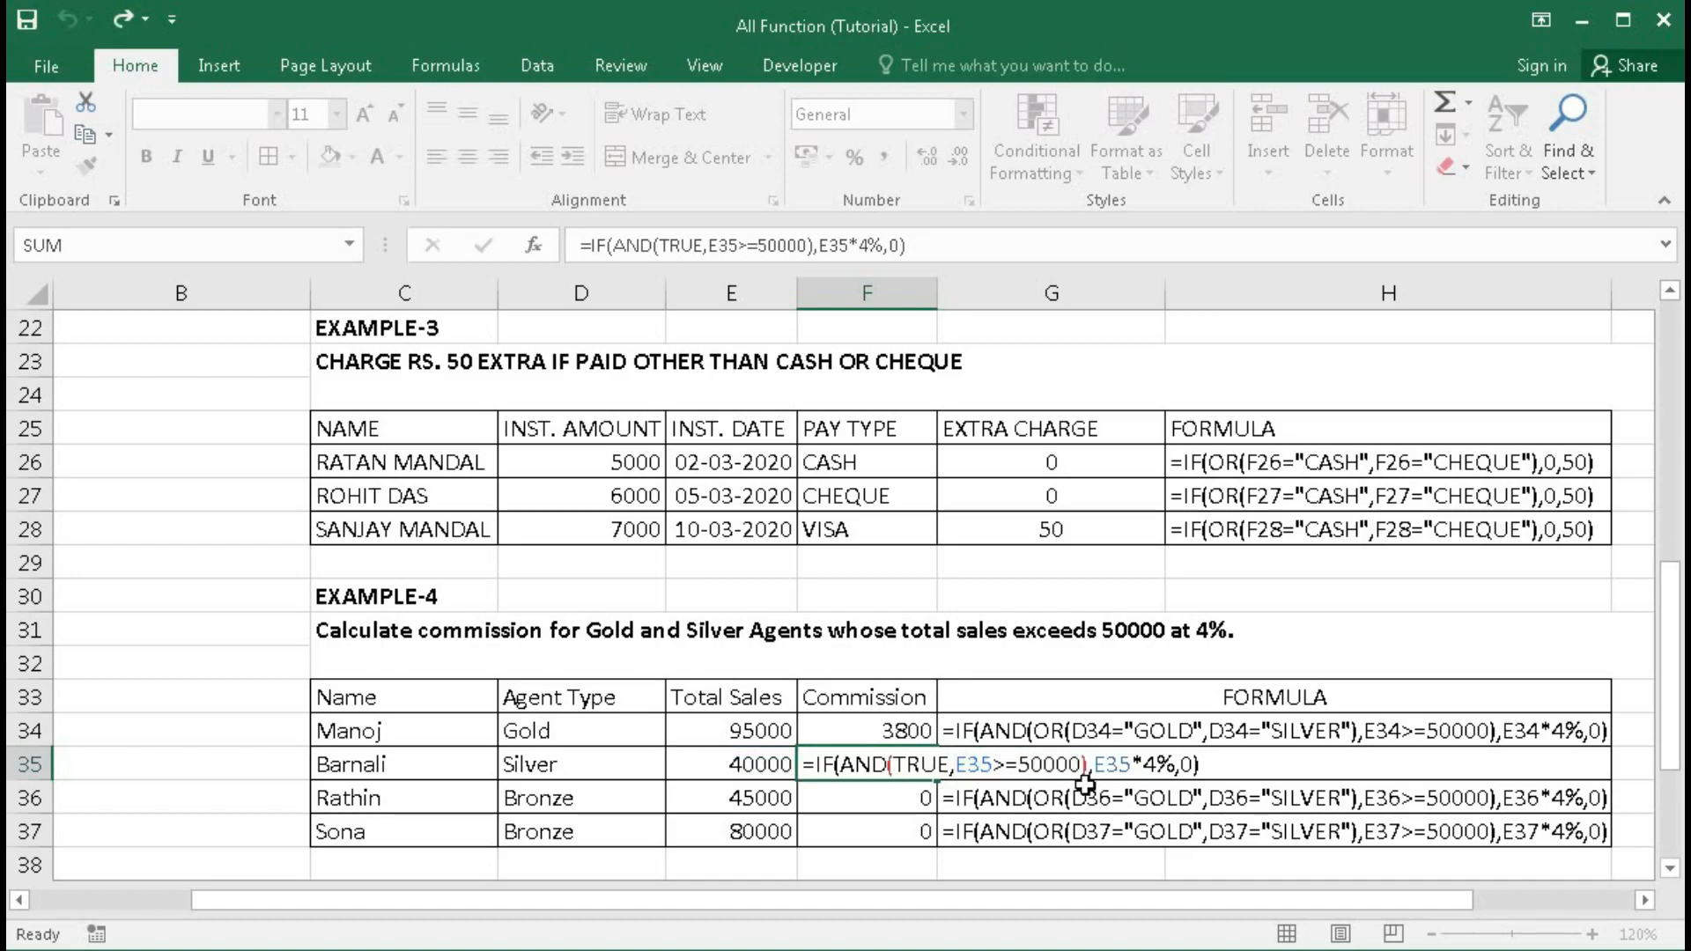
{"action": "key", "text": "Escape"}
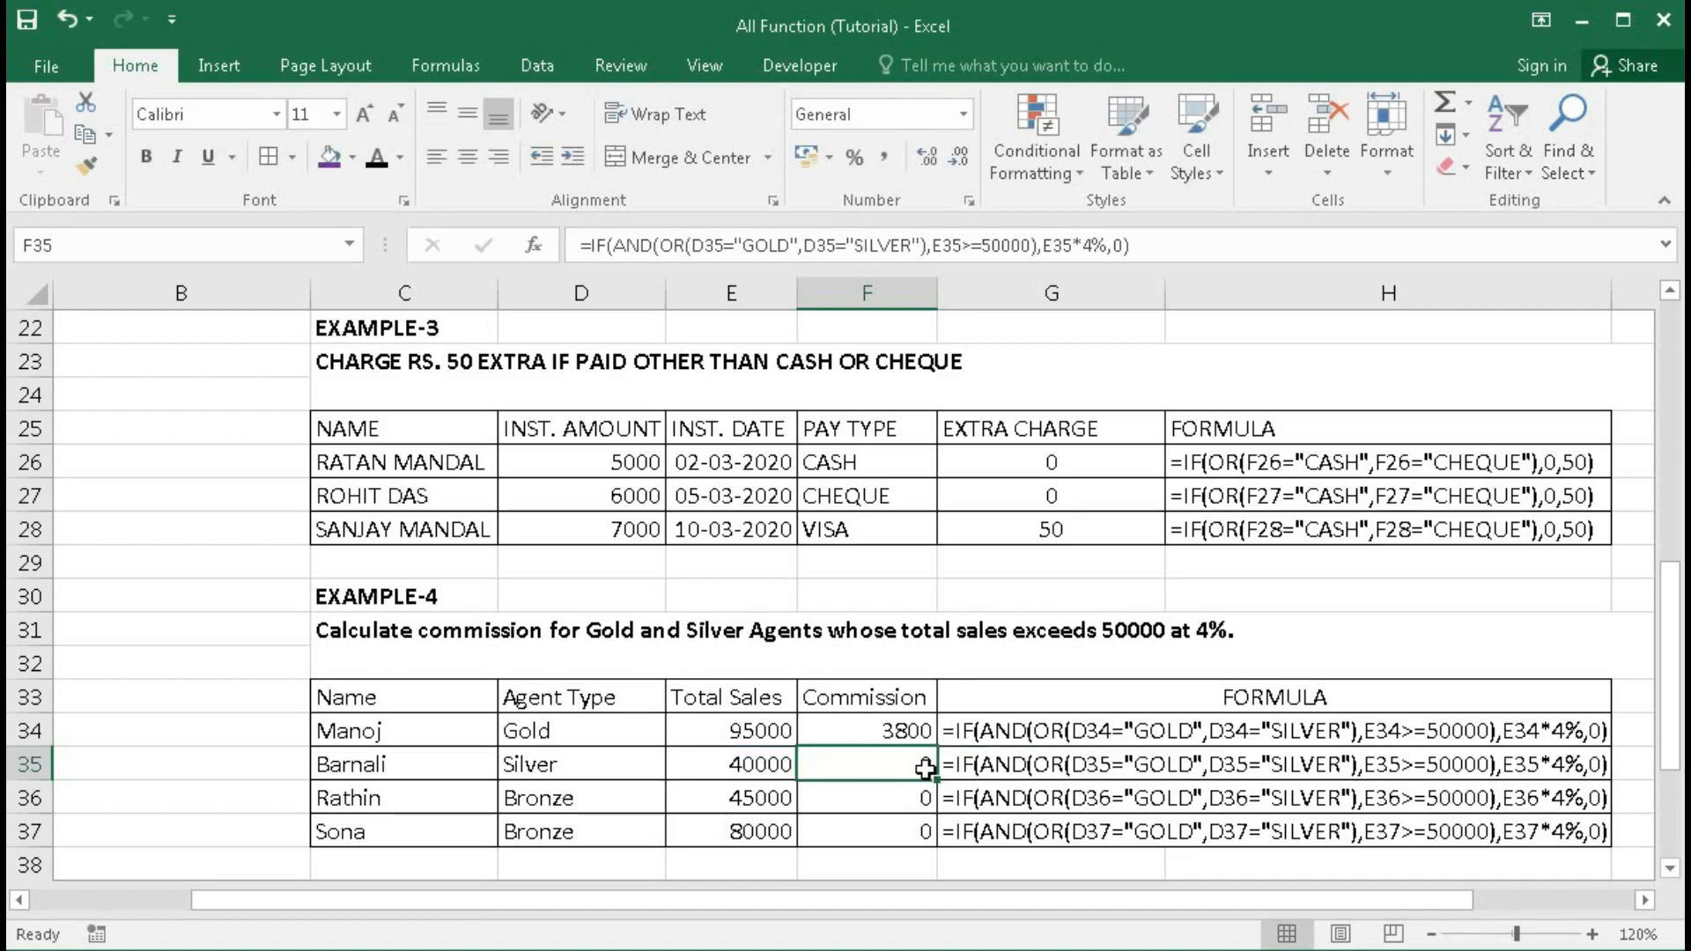